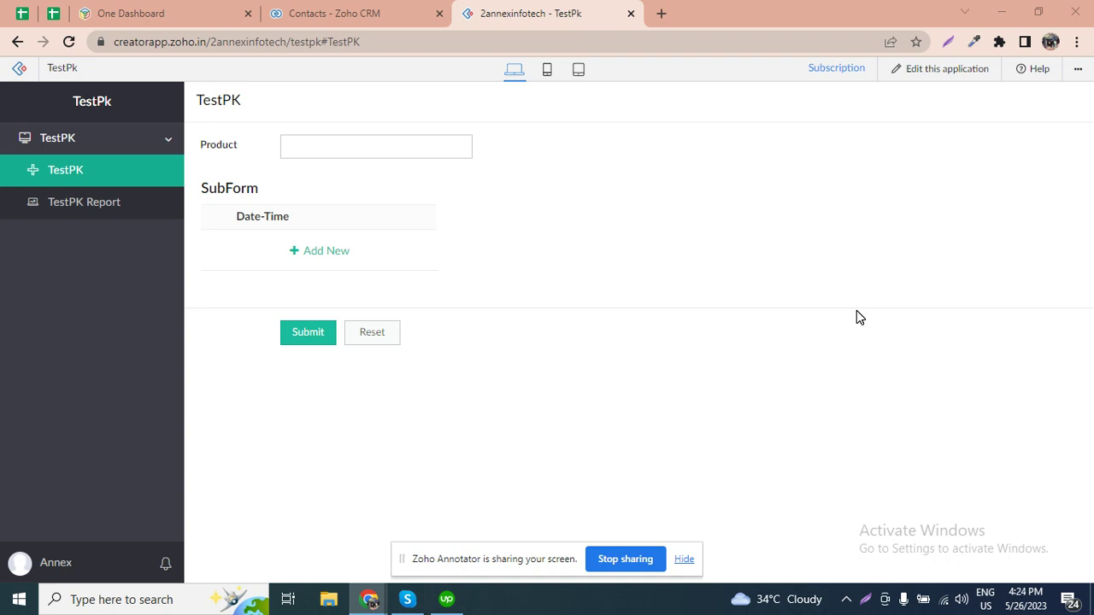
# Step: Open the TestPk application for editing in a new browser tab and leave the TestPK form's builder
pyautogui.rightClick(957, 70)
pyautogui.click(963, 78)
pyautogui.click(694, 9)
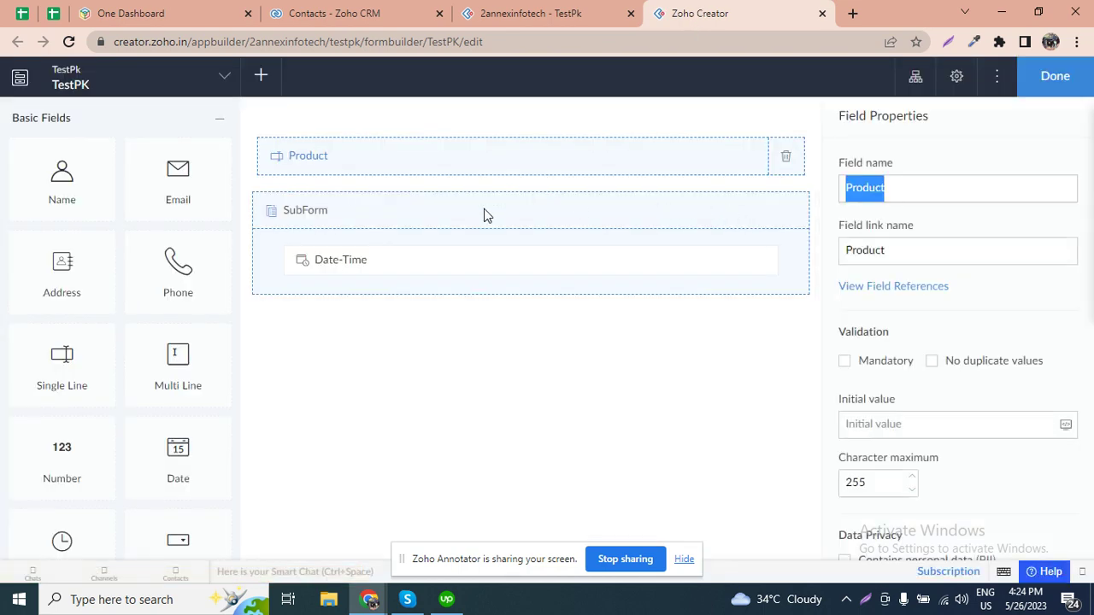
pyautogui.click(1047, 84)
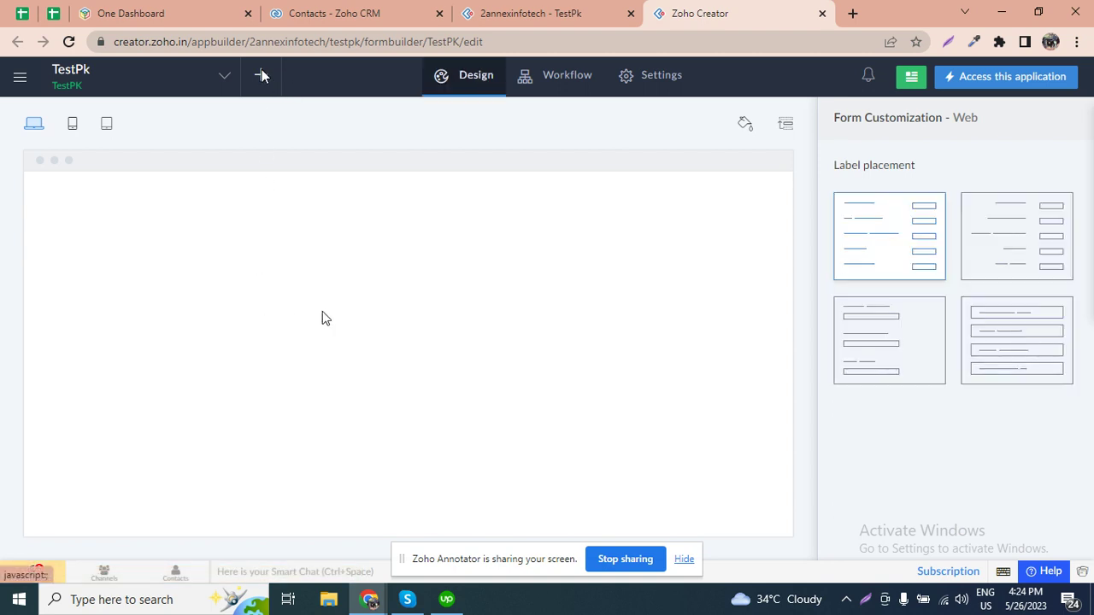
# Step: Create a new form from scratch named Google Map
pyautogui.click(261, 75)
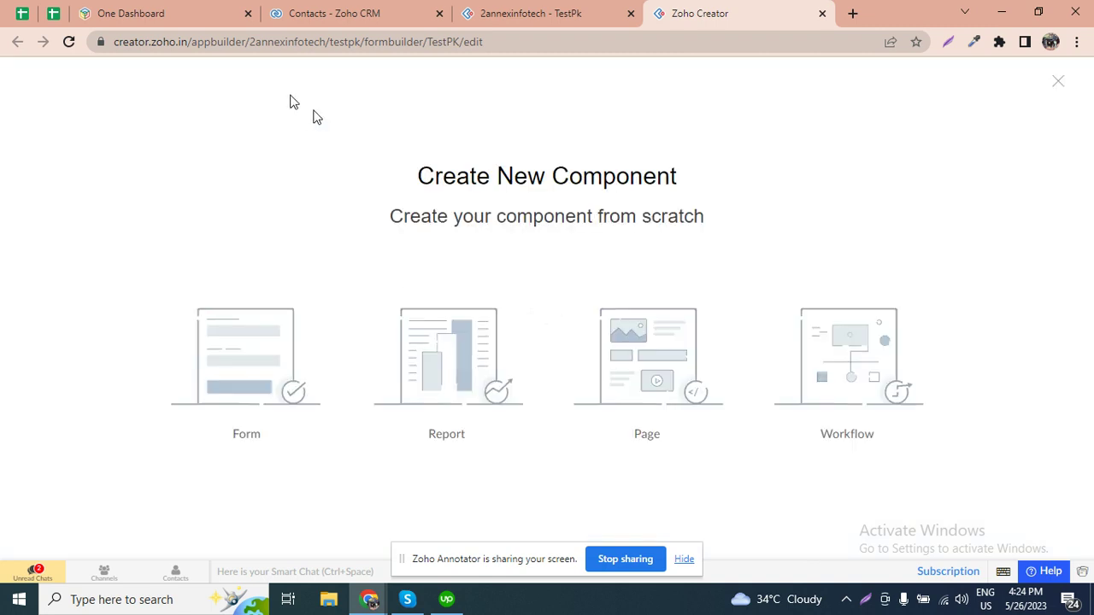
pyautogui.click(253, 374)
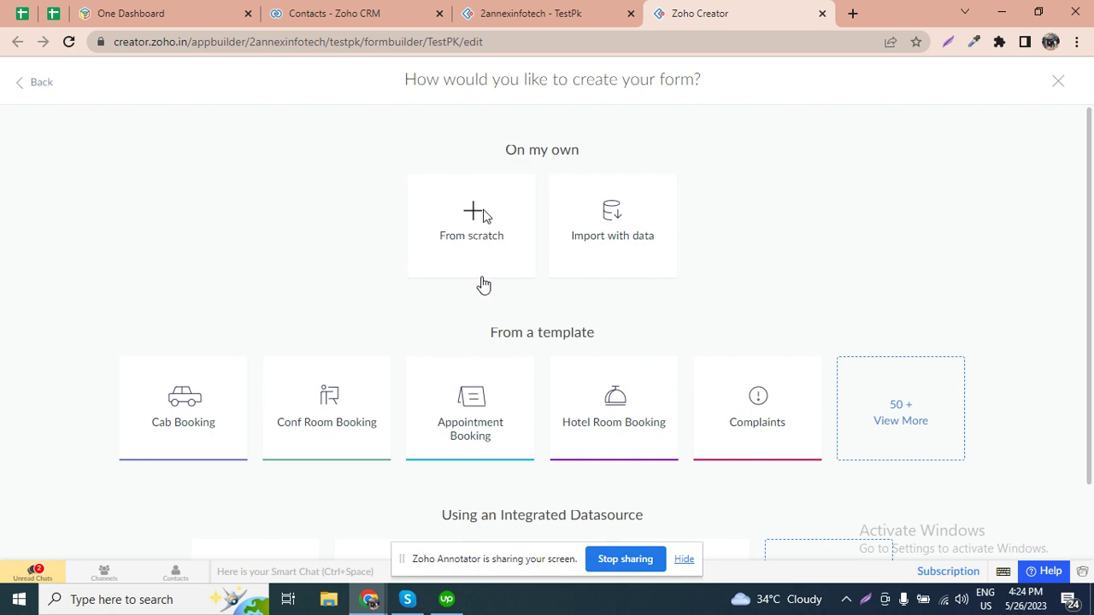
pyautogui.click(472, 237)
pyautogui.click(547, 297)
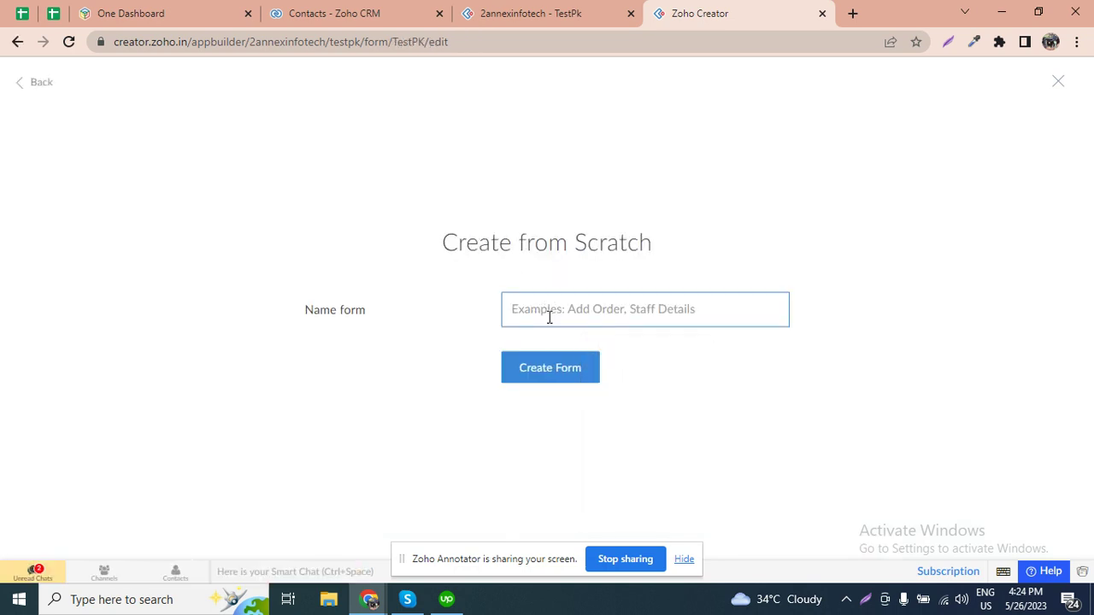
pyautogui.write('Good')
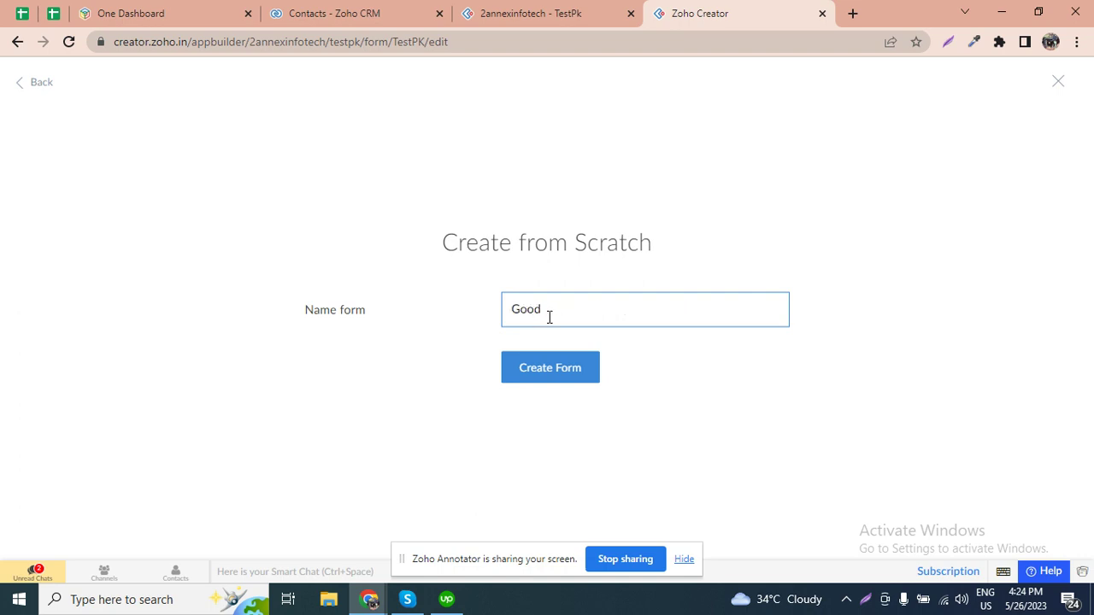
pyautogui.write('gle Ad')
pyautogui.press('BackSpace')
pyautogui.press('BackSpace')
pyautogui.press('BackSpace')
pyautogui.write('Map')
pyautogui.click(554, 374)
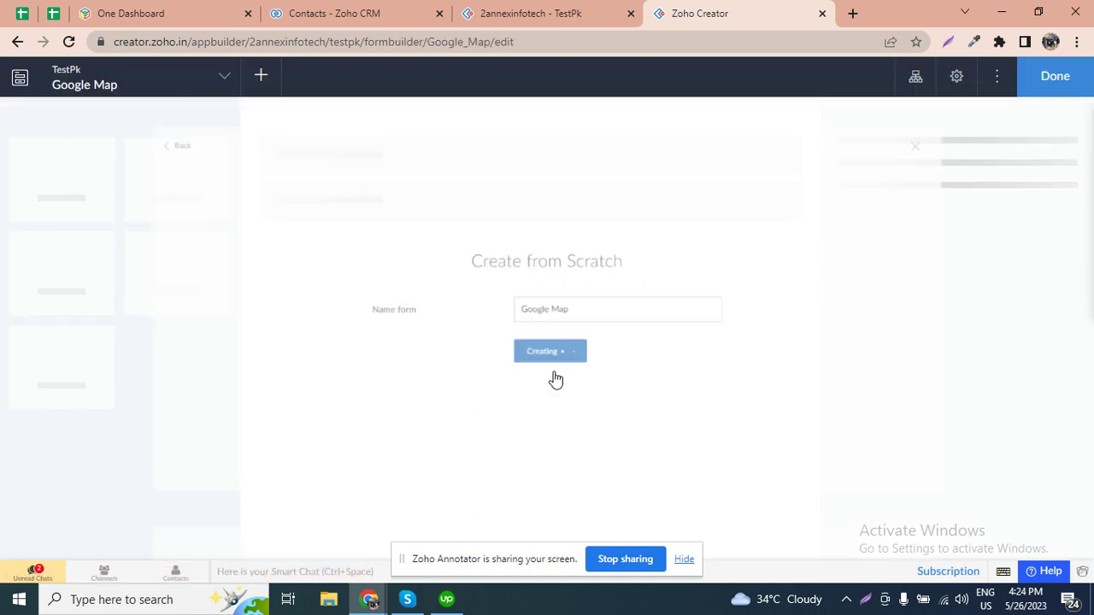
# Step: Add an Address field to the Google Map form and finish editing the form
pyautogui.scroll(-2, 76, 376)
pyautogui.scroll(-4, 86, 411)
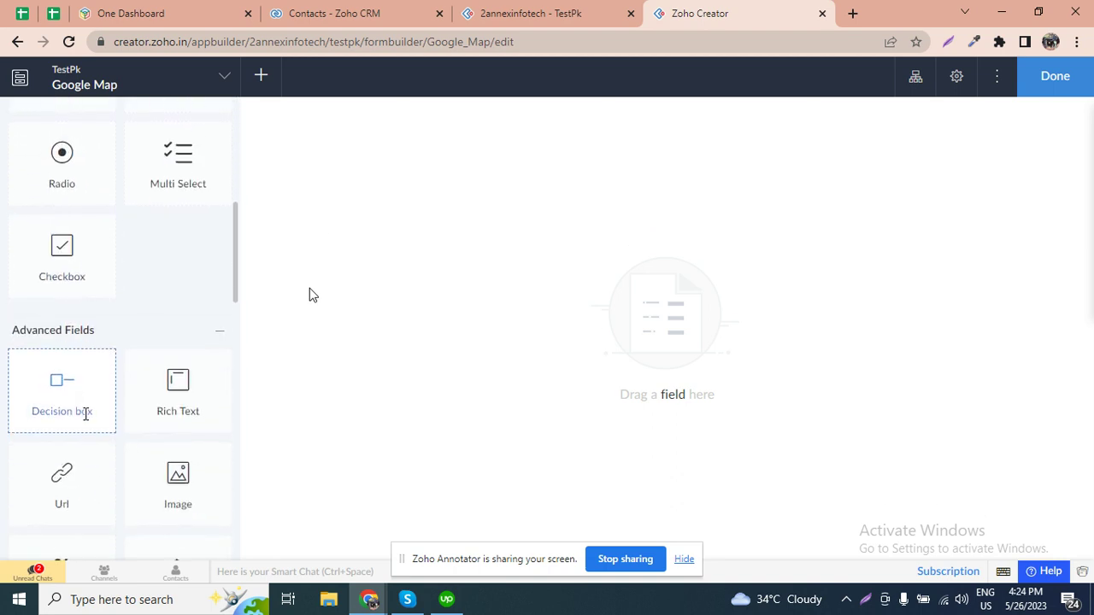
pyautogui.scroll(3, 108, 407)
pyautogui.scroll(3, 110, 379)
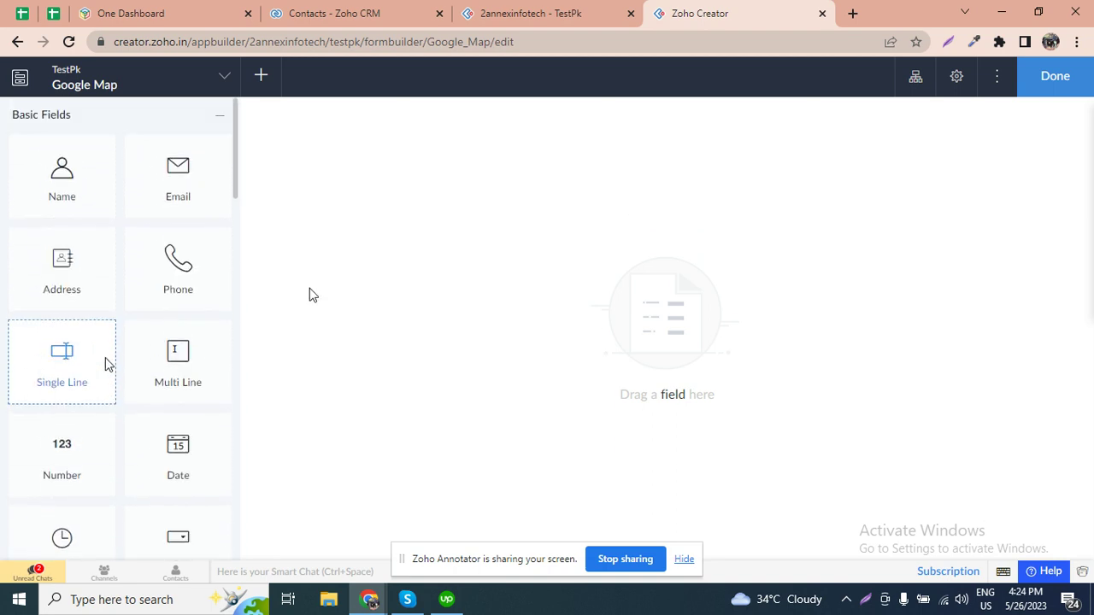
pyautogui.moveTo(97, 317); pyautogui.dragTo(552, 259)
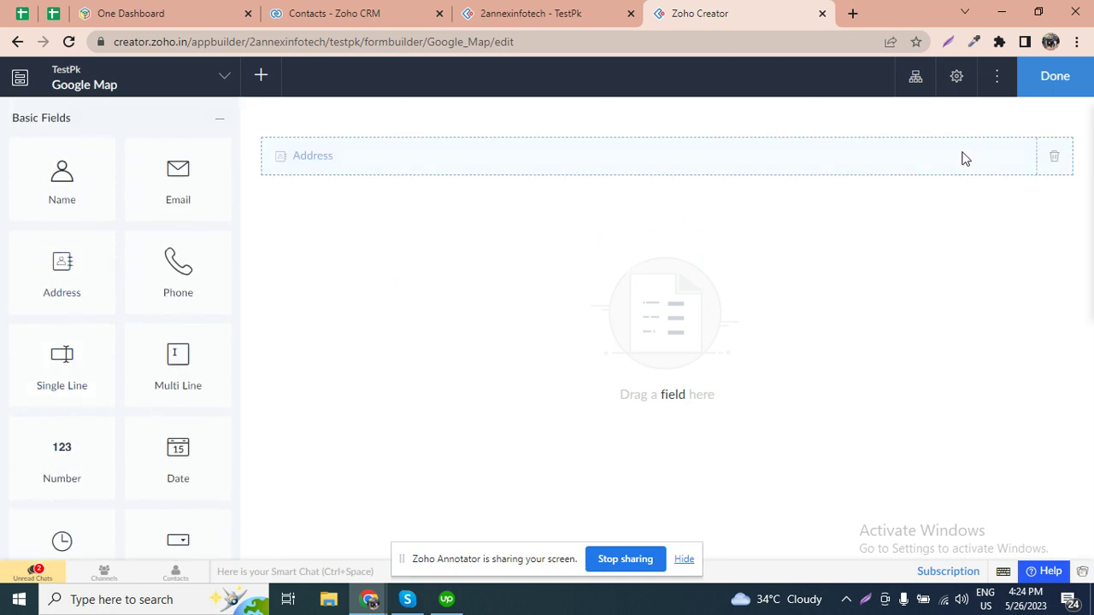
pyautogui.click(1056, 76)
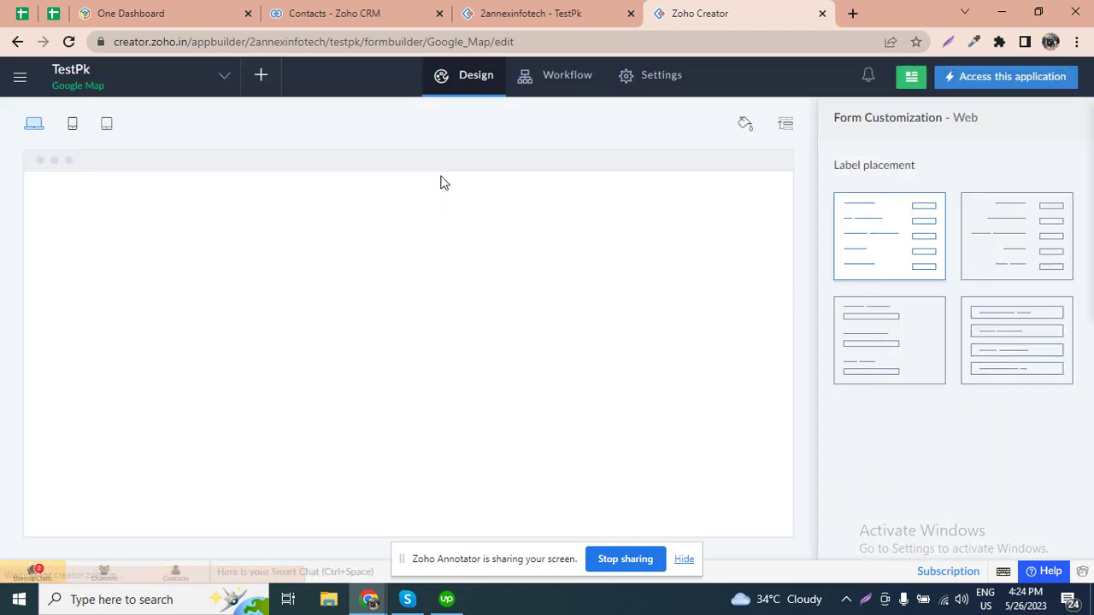
# Step: Create a blank page named Google Map in the application
pyautogui.click(262, 77)
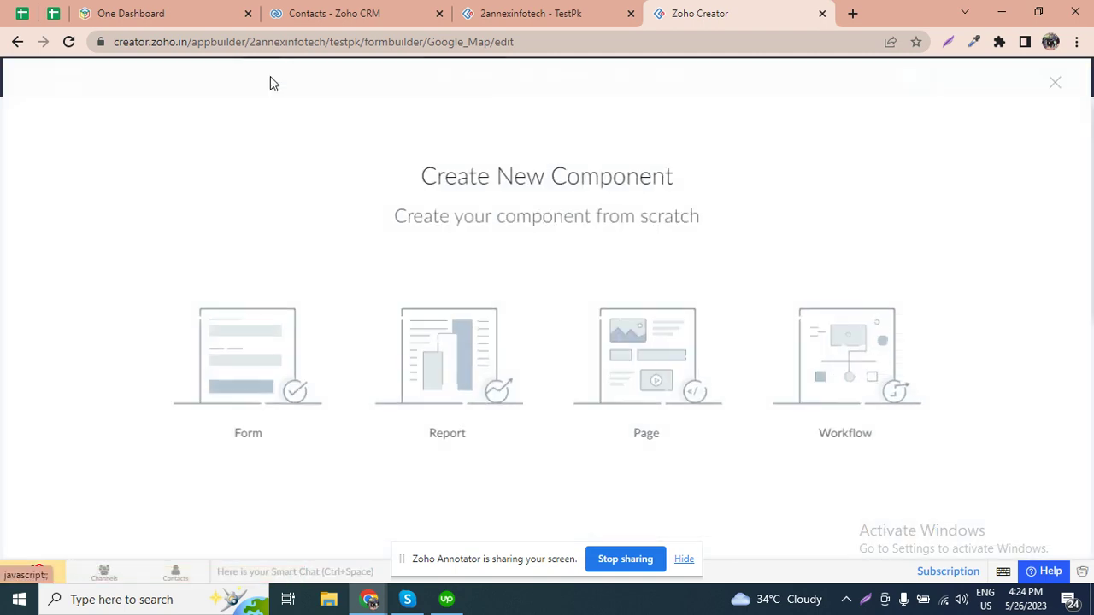
pyautogui.click(676, 388)
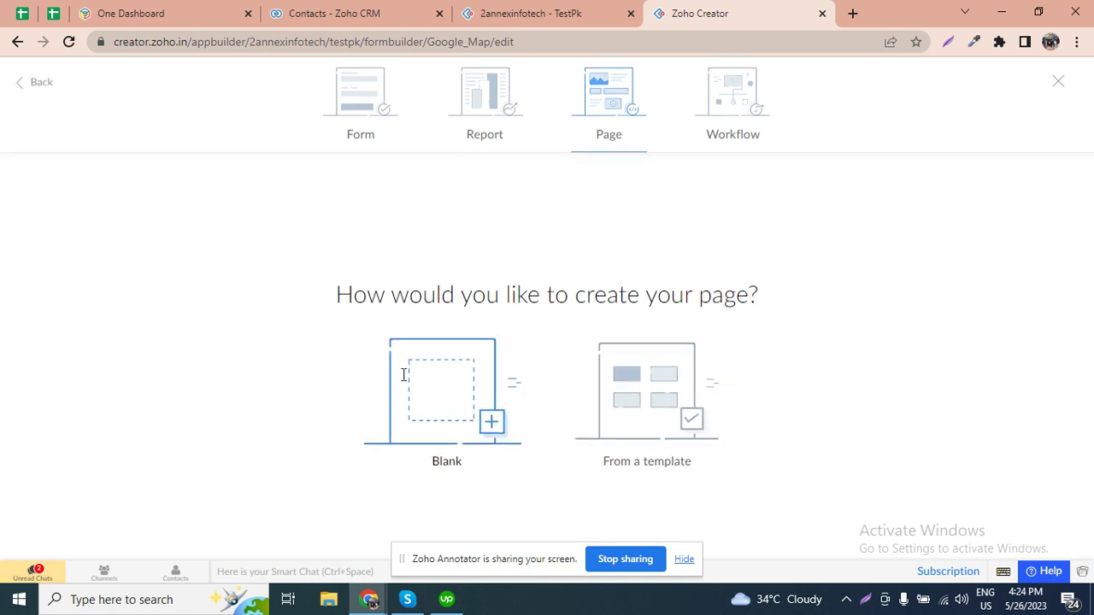
pyautogui.click(454, 390)
pyautogui.click(552, 313)
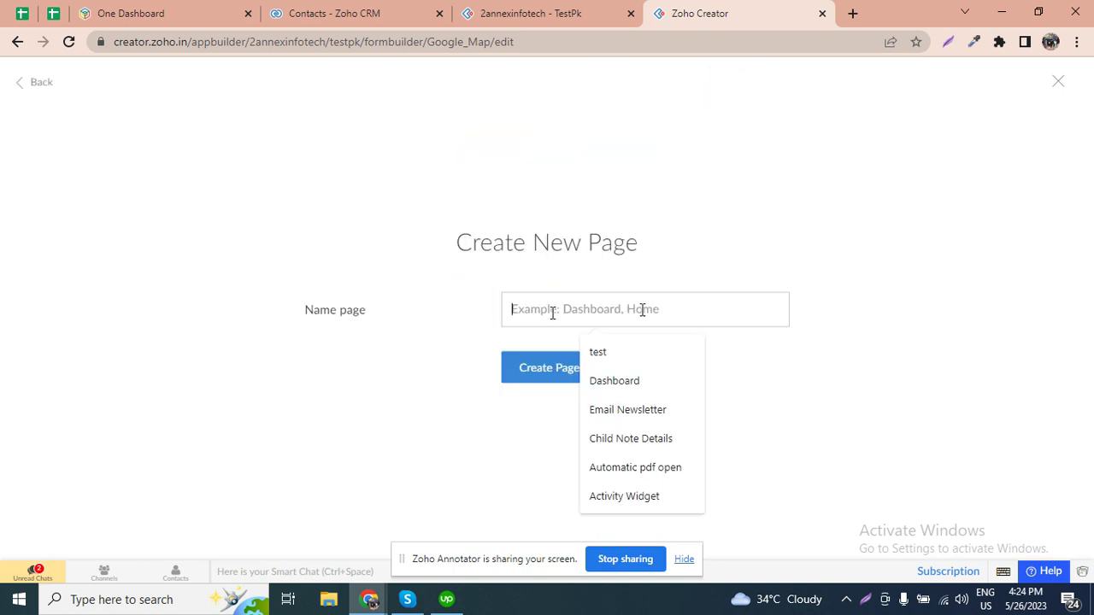
pyautogui.write('Goog')
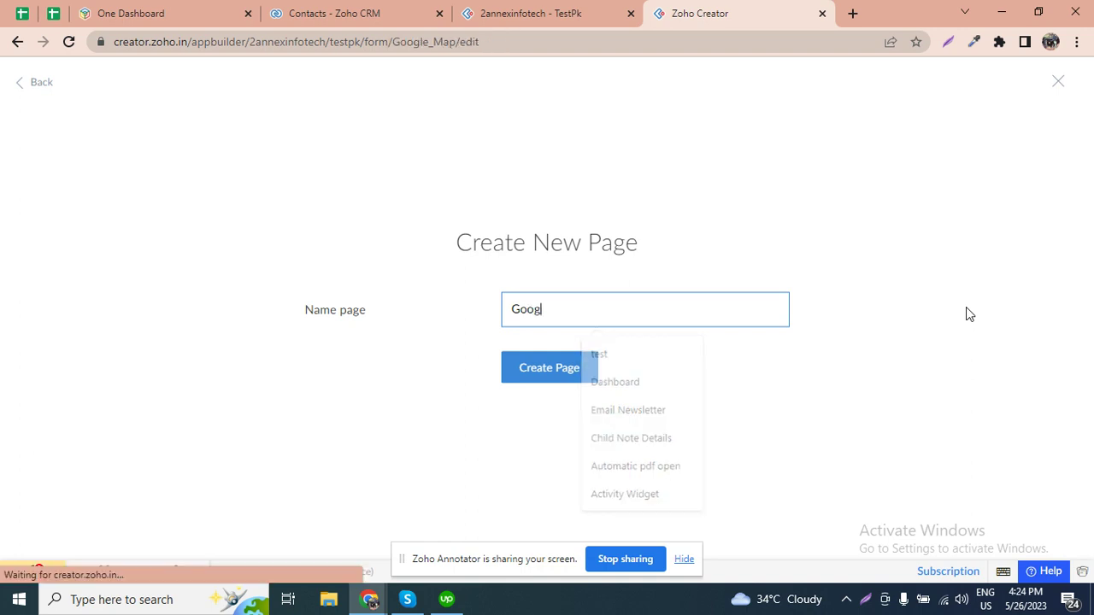
pyautogui.write('le Map')
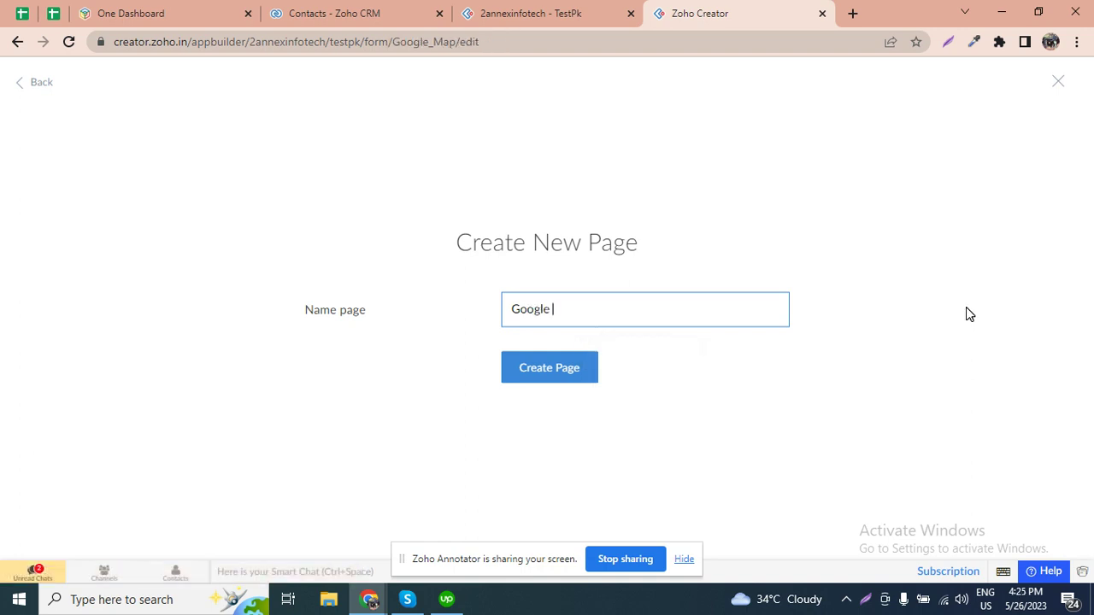
pyautogui.click(537, 381)
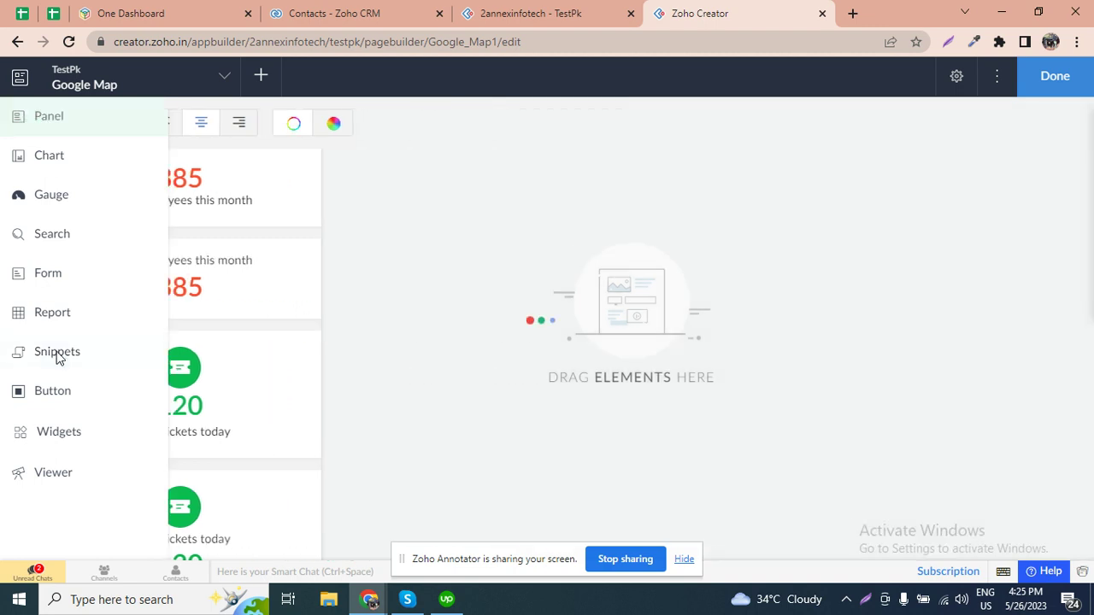
pyautogui.click(57, 354)
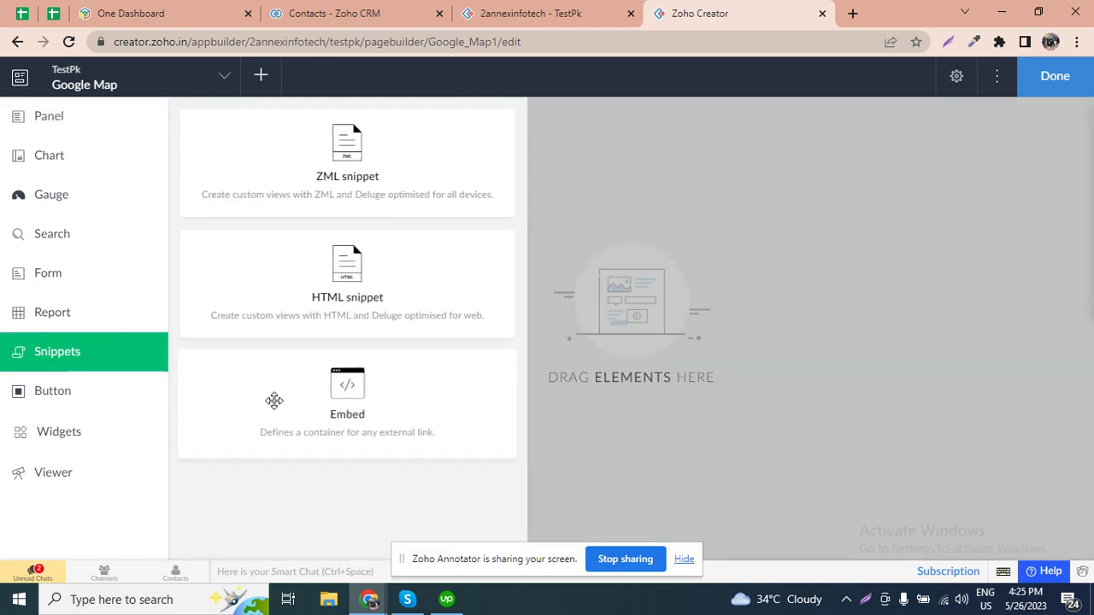
pyautogui.moveTo(371, 266); pyautogui.dragTo(682, 334)
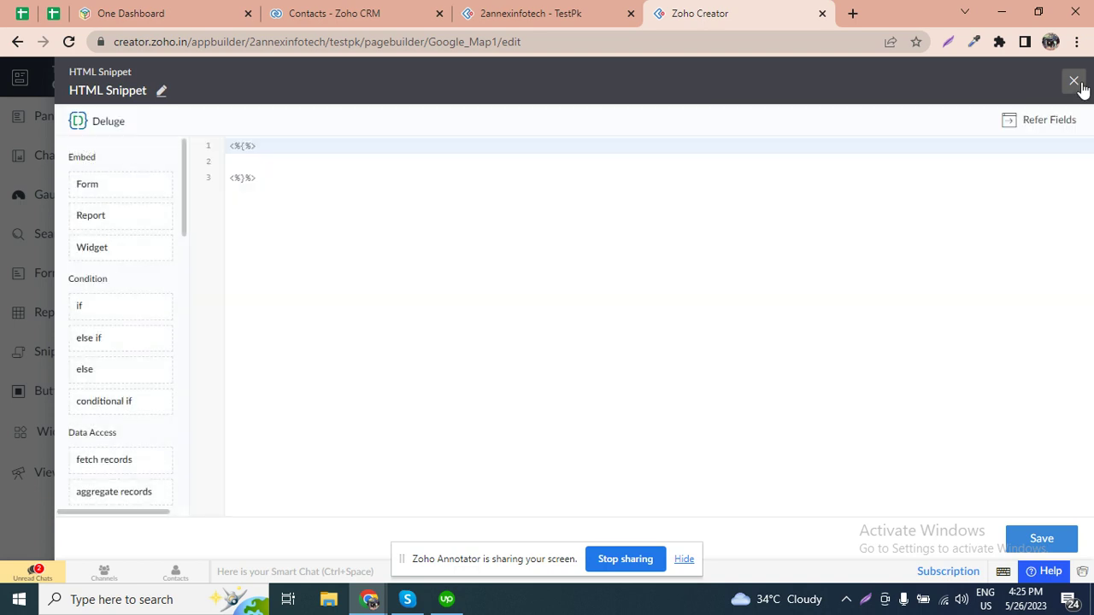
pyautogui.click(1074, 82)
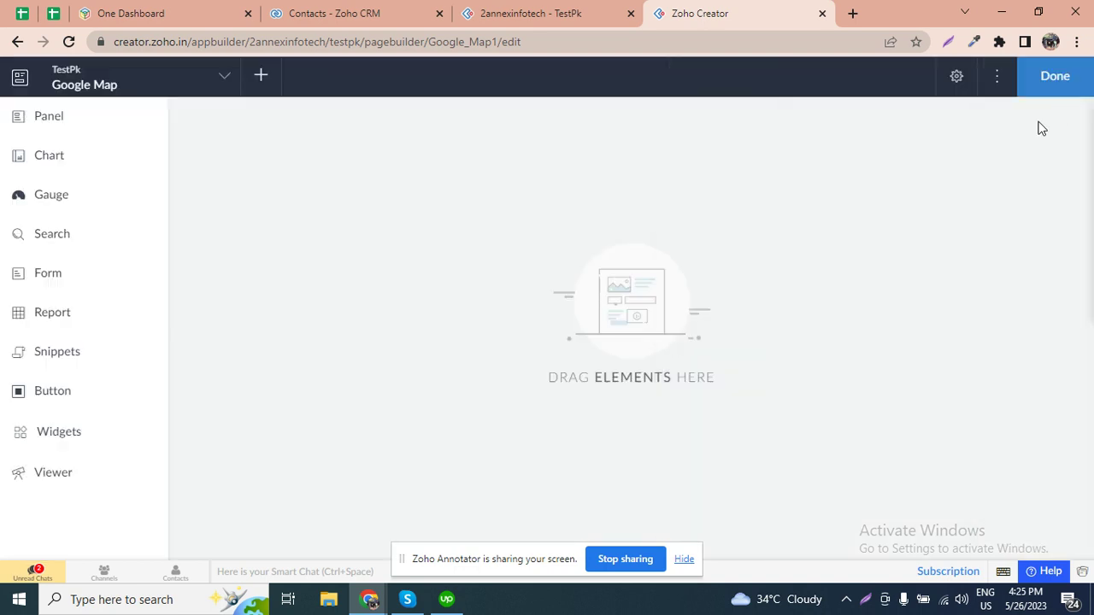
# Step: Add a parameter named Address1 in the Google Map page's properties
pyautogui.click(956, 79)
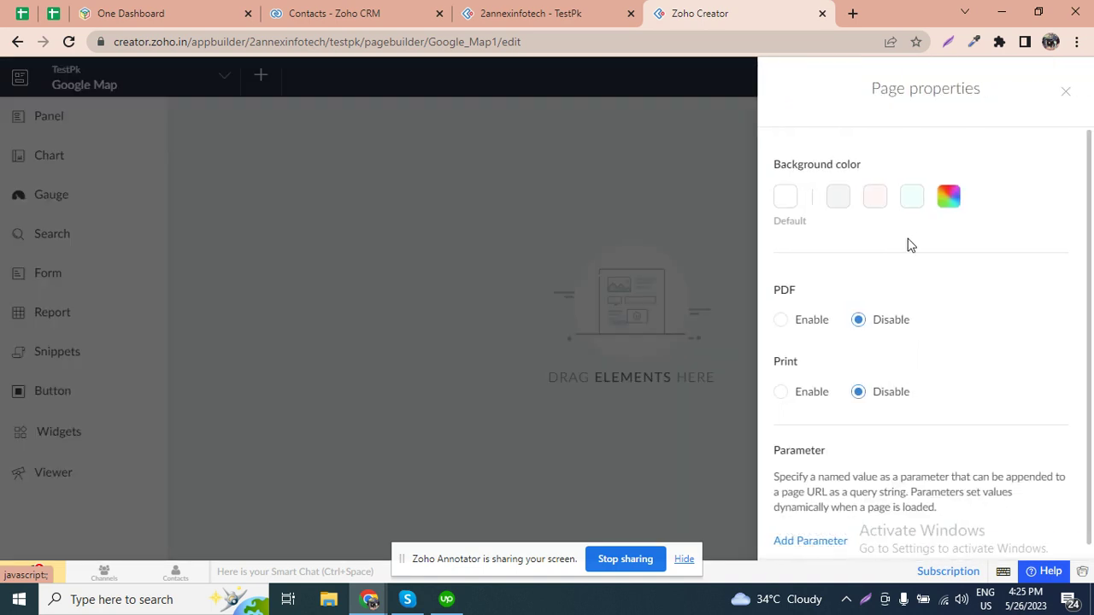
pyautogui.scroll(-1, 872, 391)
pyautogui.click(825, 523)
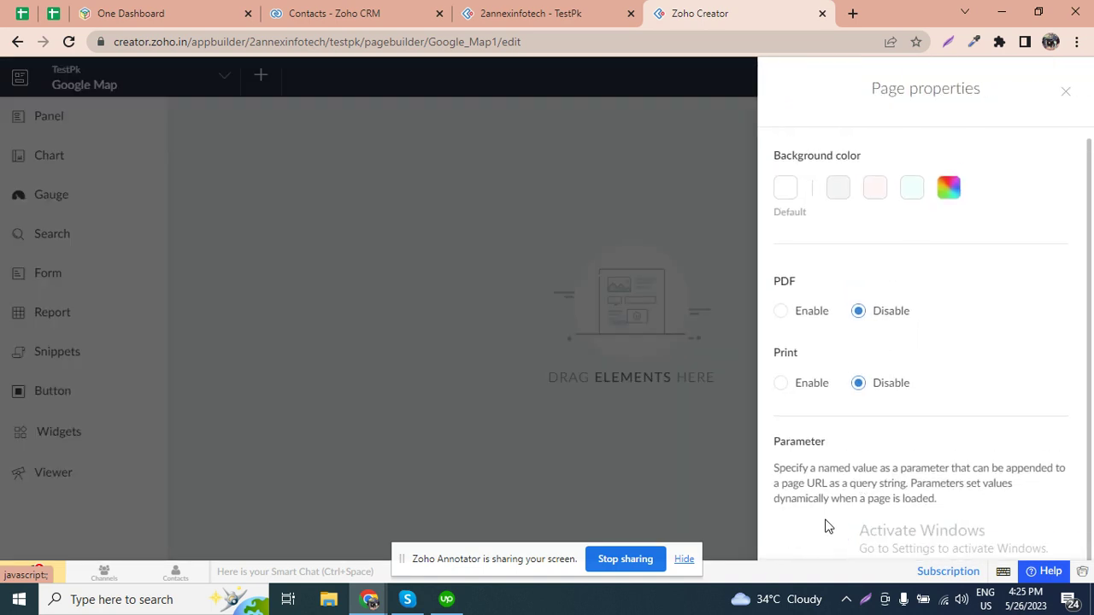
pyautogui.scroll(-1, 989, 365)
pyautogui.write('Address')
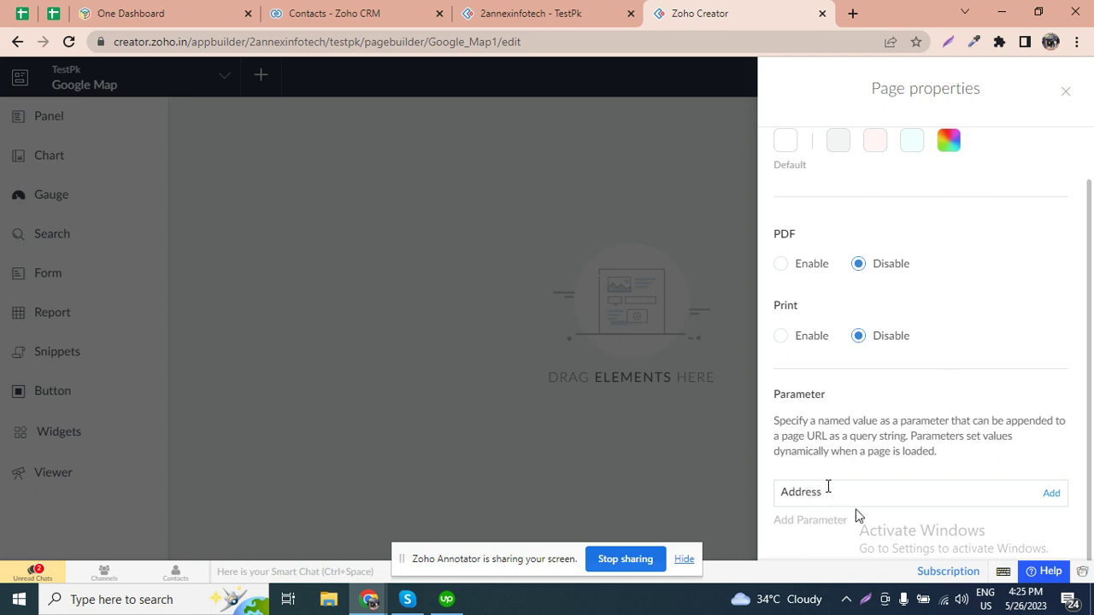
pyautogui.write('ss')
pyautogui.press('BackSpace')
pyautogui.write('1')
pyautogui.click(1051, 496)
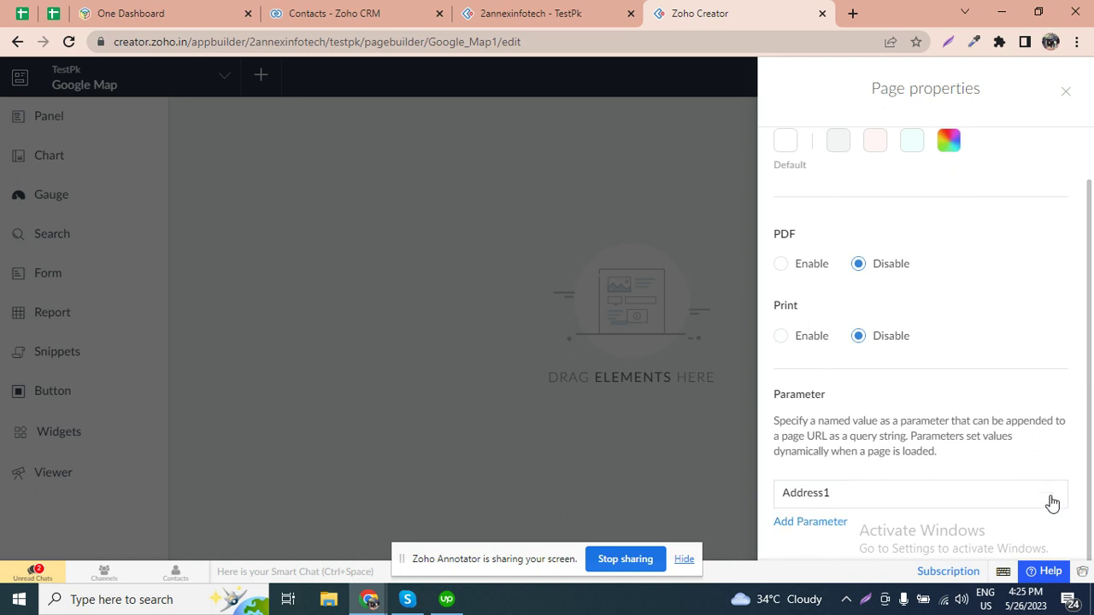
pyautogui.click(614, 427)
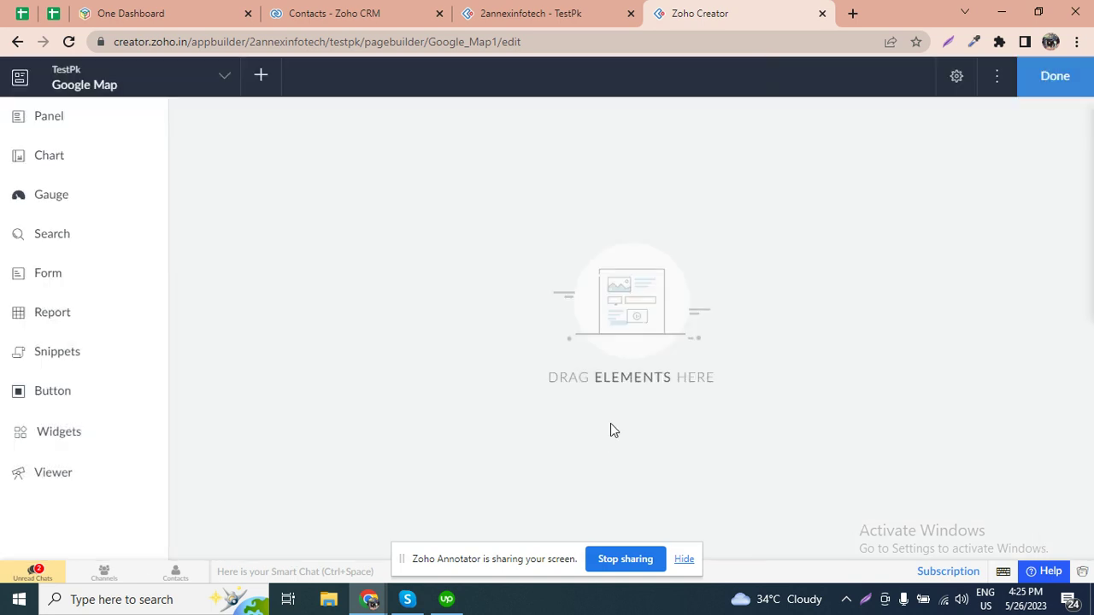
# Step: Add an HTML snippet to the page with a Google Maps embed iframe, 100% wide and 500px high, querying <%=Addresss%>
pyautogui.click(49, 356)
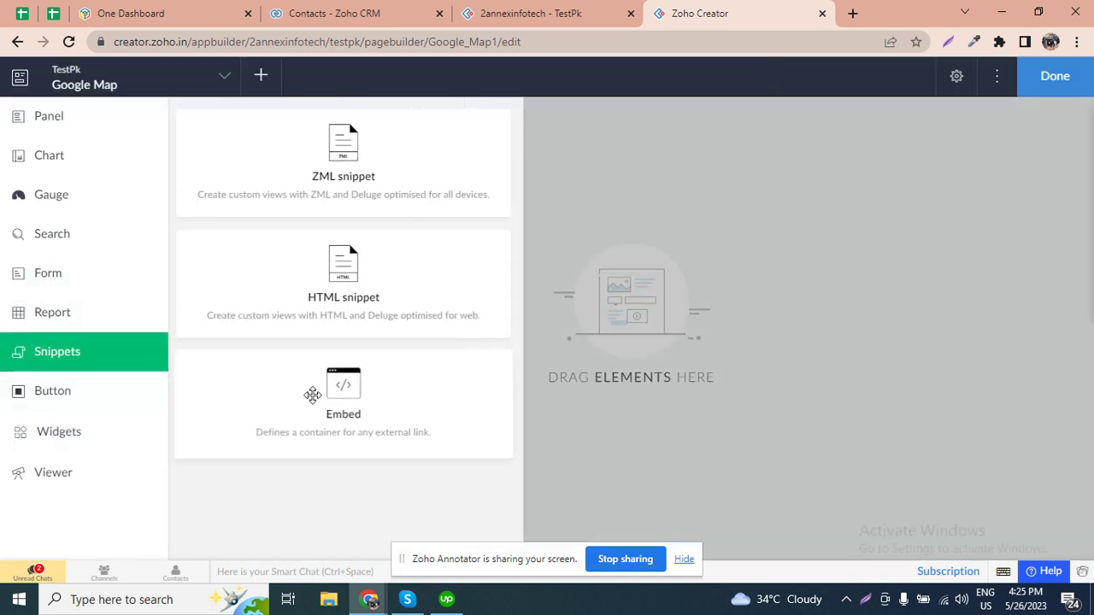
pyautogui.moveTo(359, 295); pyautogui.dragTo(639, 344)
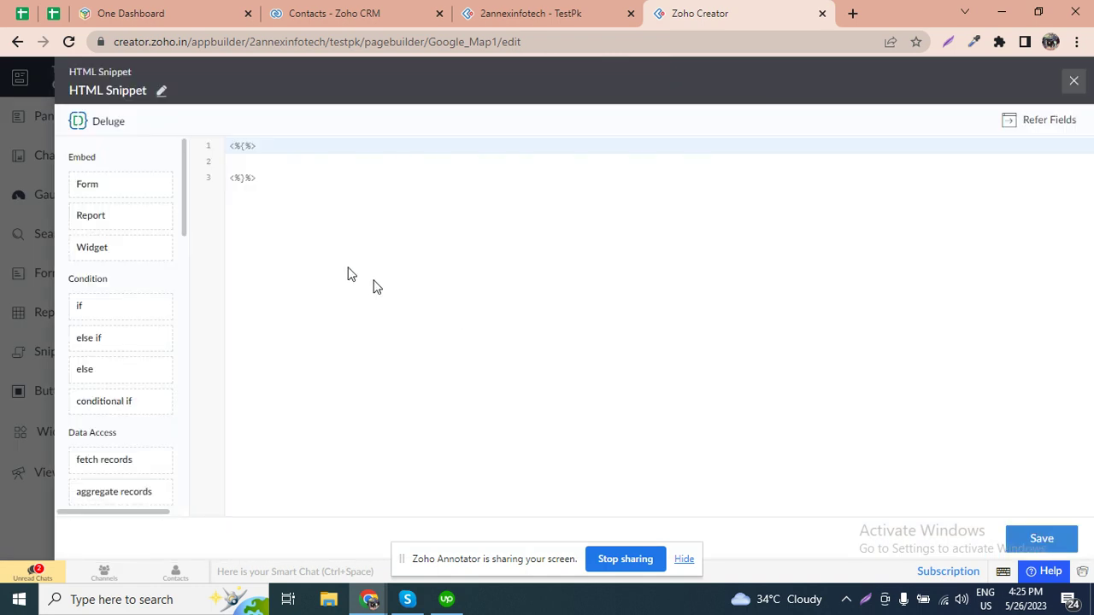
pyautogui.click(252, 161)
pyautogui.write('<div class="mapouter"><div class="gmap_canvas"><iframe width="100%" height="500px" id="gmap_canvas" src="https://maps.google.com/maps?q=<%=Address%>&t=&z=17&ie=UTF8&iwloc=&output=embed" frameborder="0" scrolling="no" marginheight="0" marginwidth="0"></iframe></div></div>')
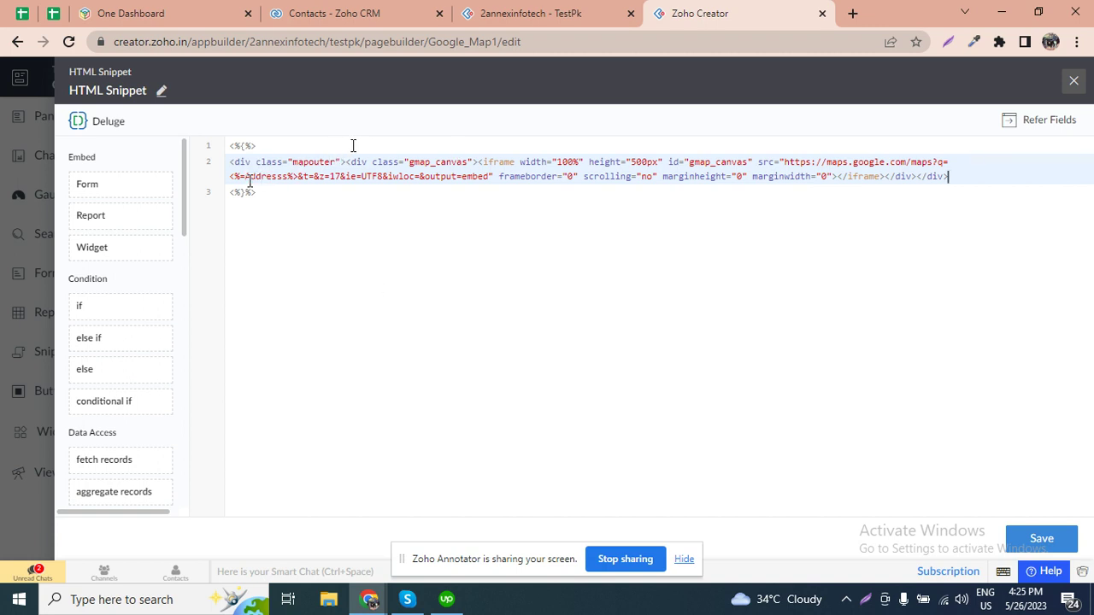
# Step: Change the address placeholder in the iframe's map URL to <%=Address1%> so it uses the page parameter
pyautogui.press('Home')
pyautogui.hotkey('shift', 'Right')
pyautogui.hotkey('shift', 'Right')
pyautogui.hotkey('shift', 'Right')
pyautogui.hotkey('shift', 'Right')
pyautogui.hotkey('shift', 'Right')
pyautogui.hotkey('shift', 'Right')
pyautogui.hotkey('shift', 'Right')
pyautogui.hotkey('shift', 'Right')
pyautogui.hotkey('shift', 'Right')
pyautogui.hotkey('shift', 'Right')
pyautogui.hotkey('shift', 'Right')
pyautogui.hotkey('shift', 'Right')
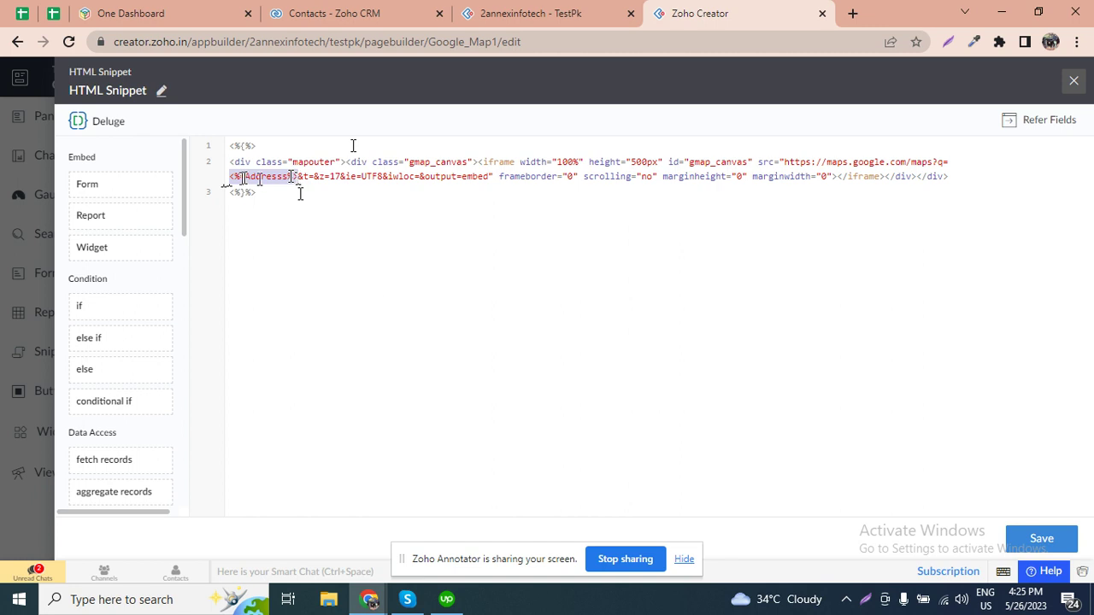
pyautogui.click(260, 178)
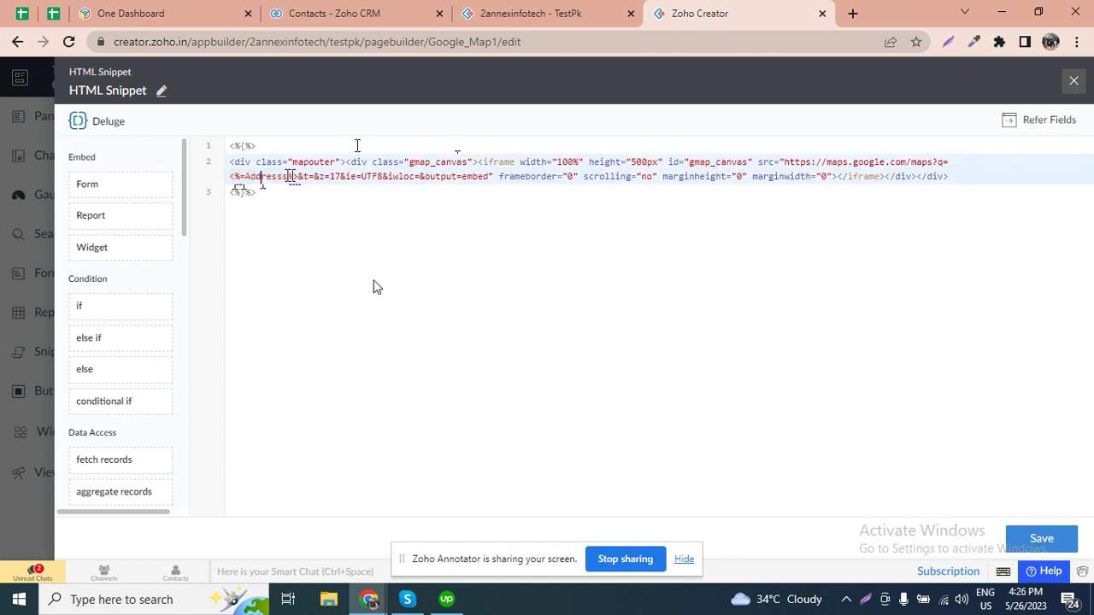
pyautogui.write('1')
pyautogui.hotkey('shift', 'Left')
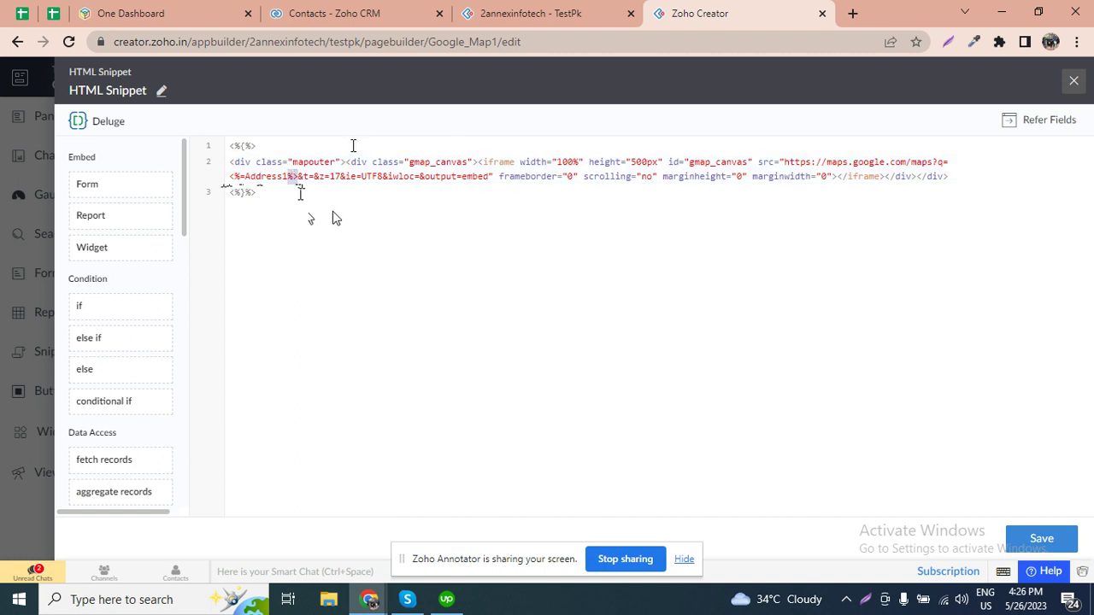
# Step: Save the HTML snippet, finish editing the Google Map page and dismiss the notification request
pyautogui.click(1058, 550)
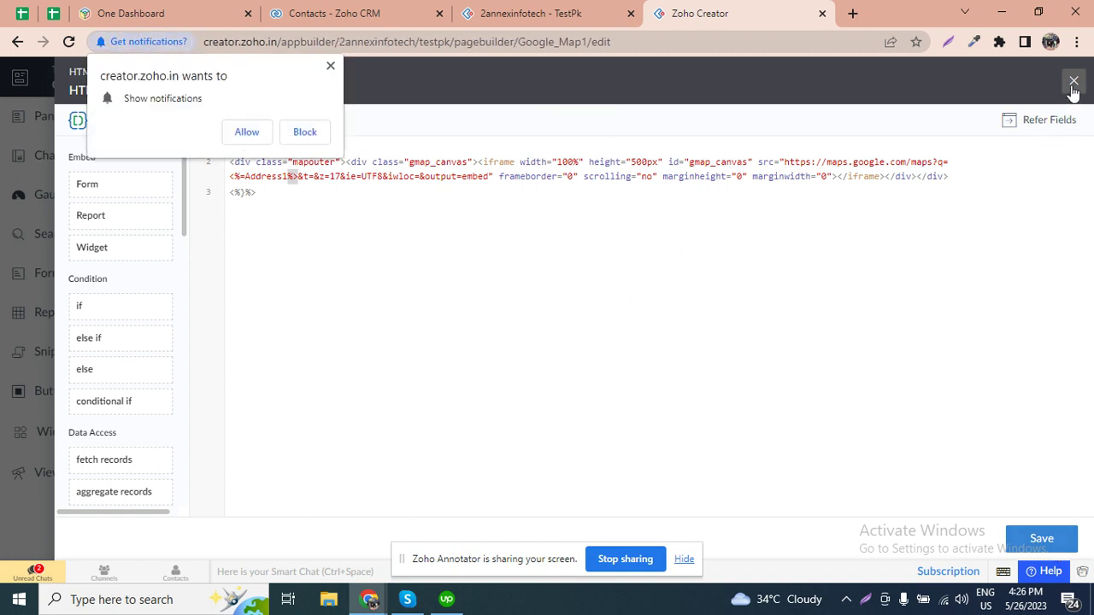
pyautogui.click(1073, 90)
pyautogui.click(1064, 81)
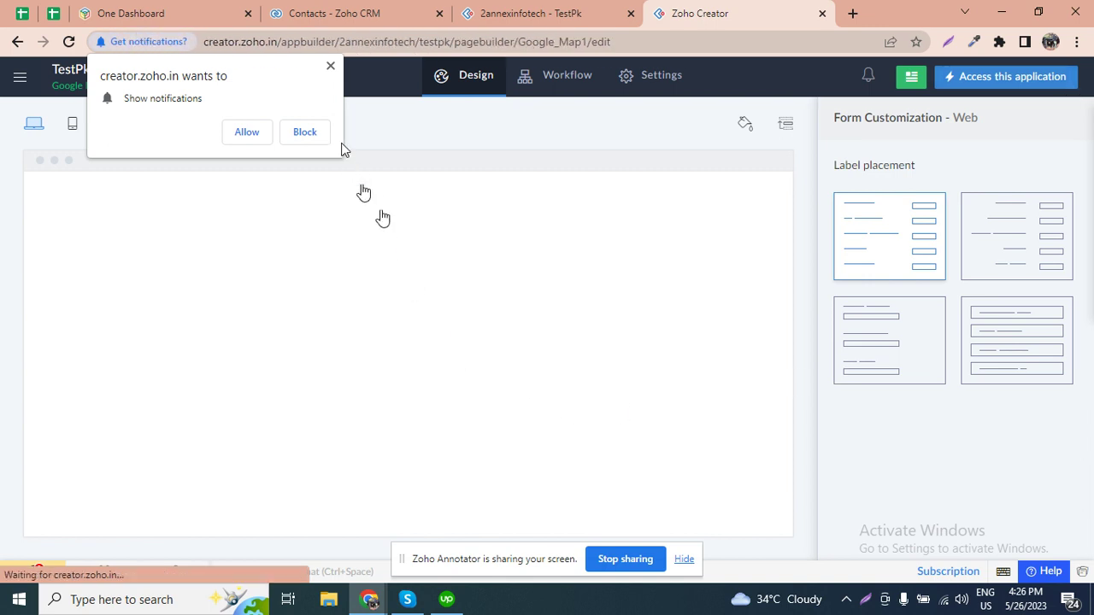
pyautogui.click(331, 66)
# Step: Reload the live TestPk application in its browser tab and return to the application editor tab
pyautogui.click(574, 10)
pyautogui.click(694, 10)
pyautogui.click(564, 11)
pyautogui.click(71, 43)
pyautogui.click(639, 140)
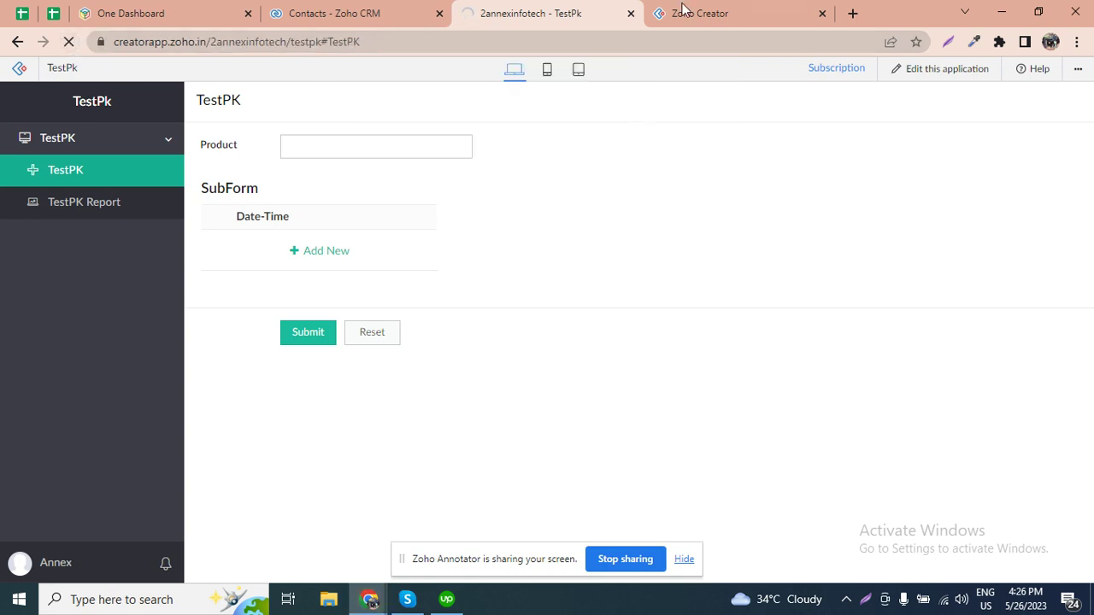
pyautogui.click(714, 10)
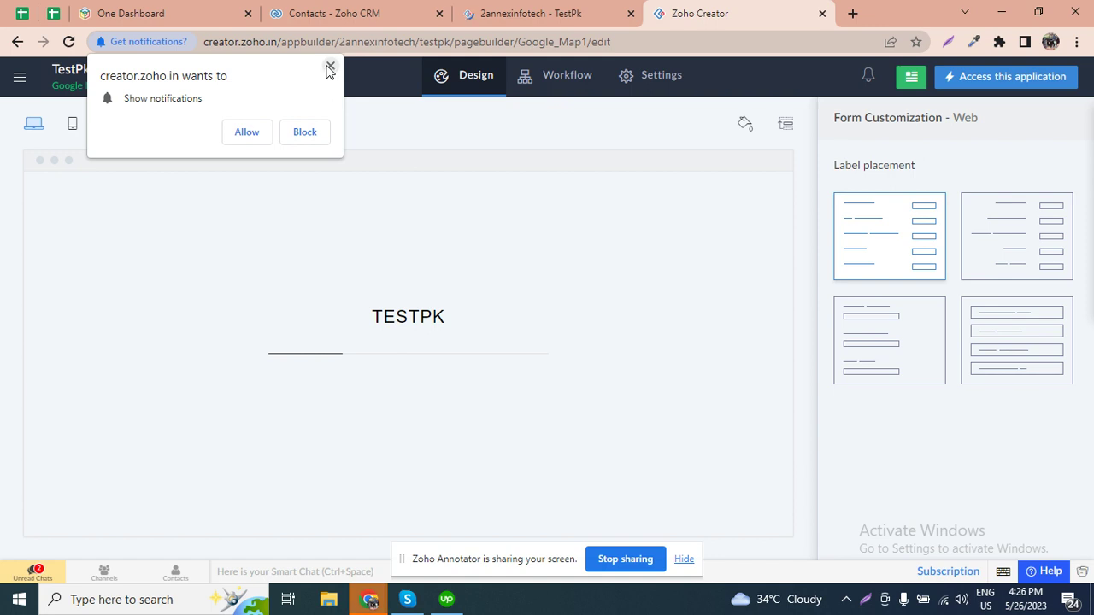
# Step: Start a new workflow for the Google Map form that runs when a record is created, on successful form submission
pyautogui.click(330, 65)
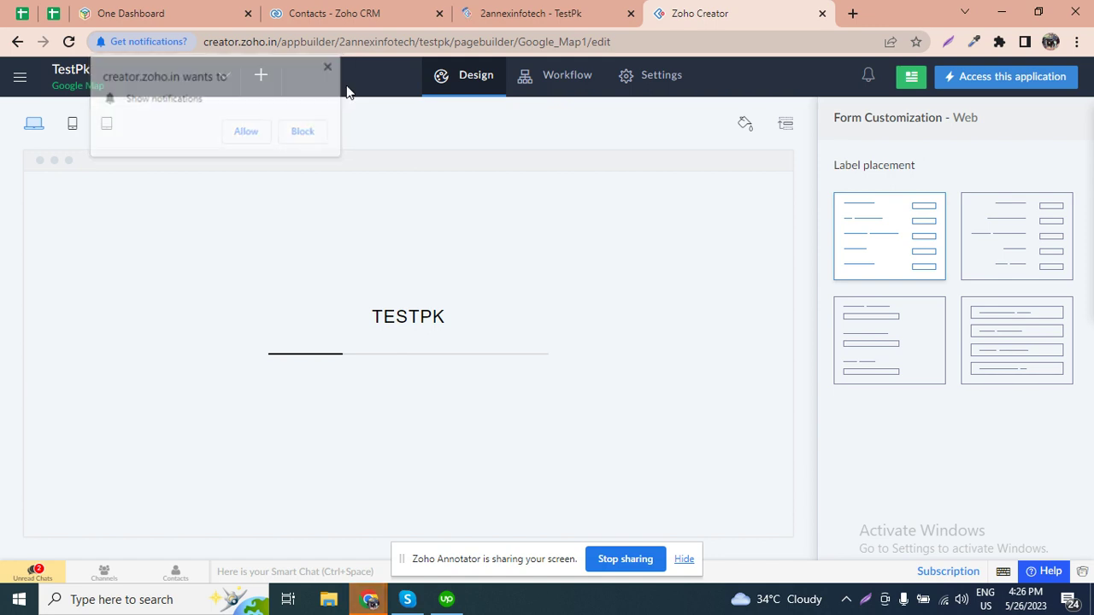
pyautogui.click(573, 81)
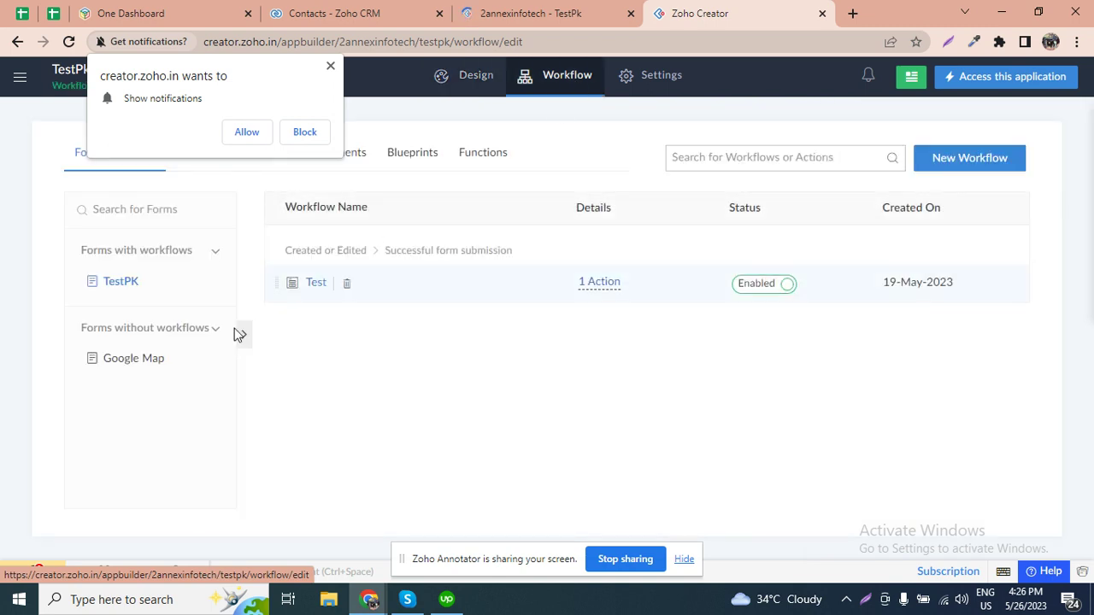
pyautogui.click(122, 359)
pyautogui.click(644, 424)
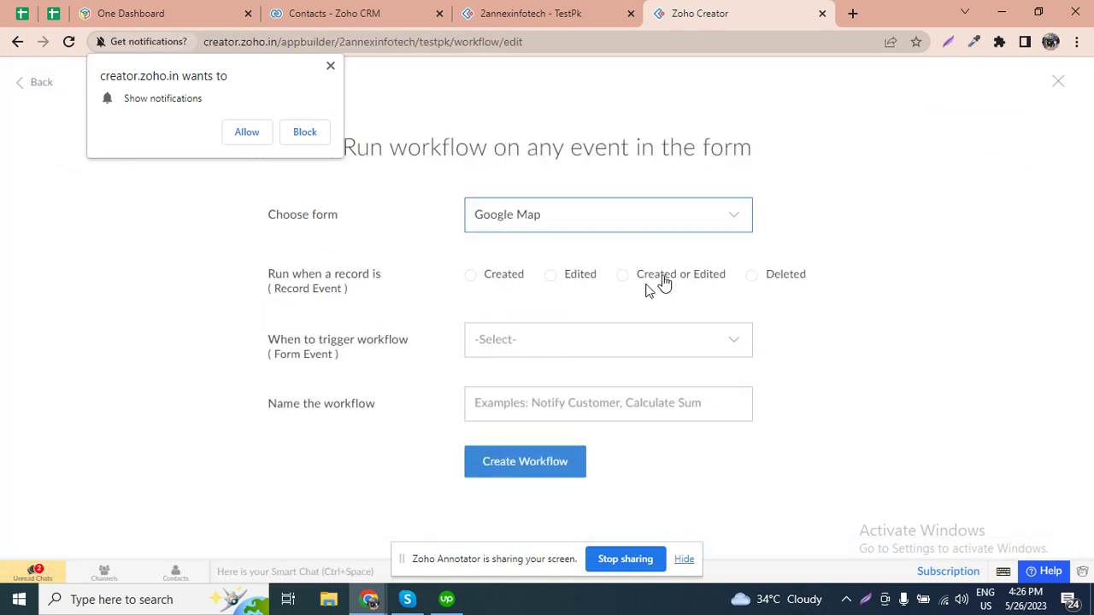
pyautogui.click(504, 274)
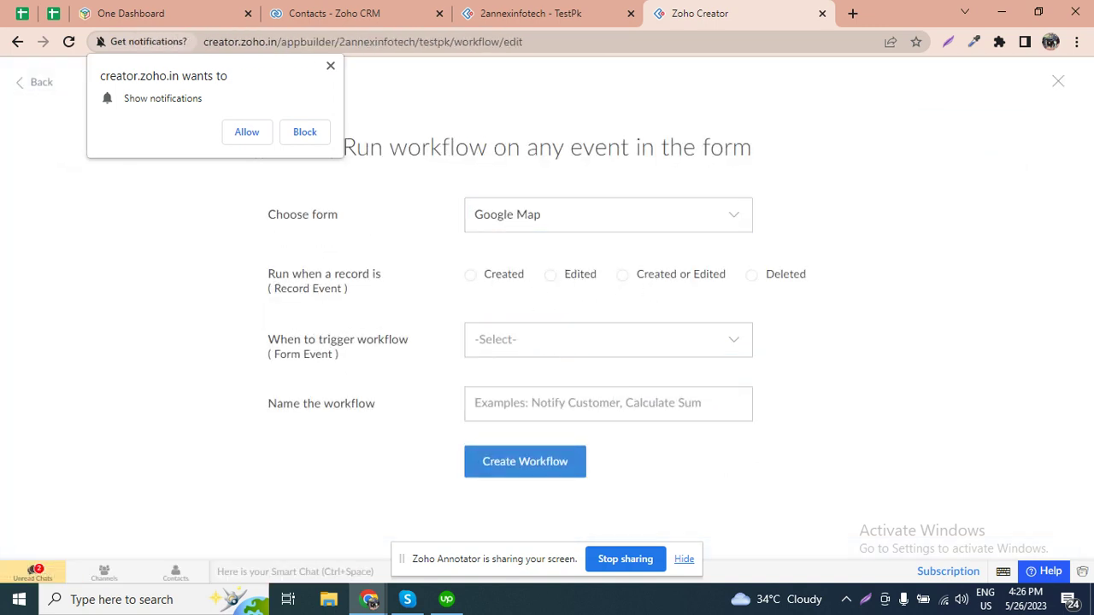
pyautogui.click(589, 346)
pyautogui.scroll(-2, 586, 422)
pyautogui.click(569, 505)
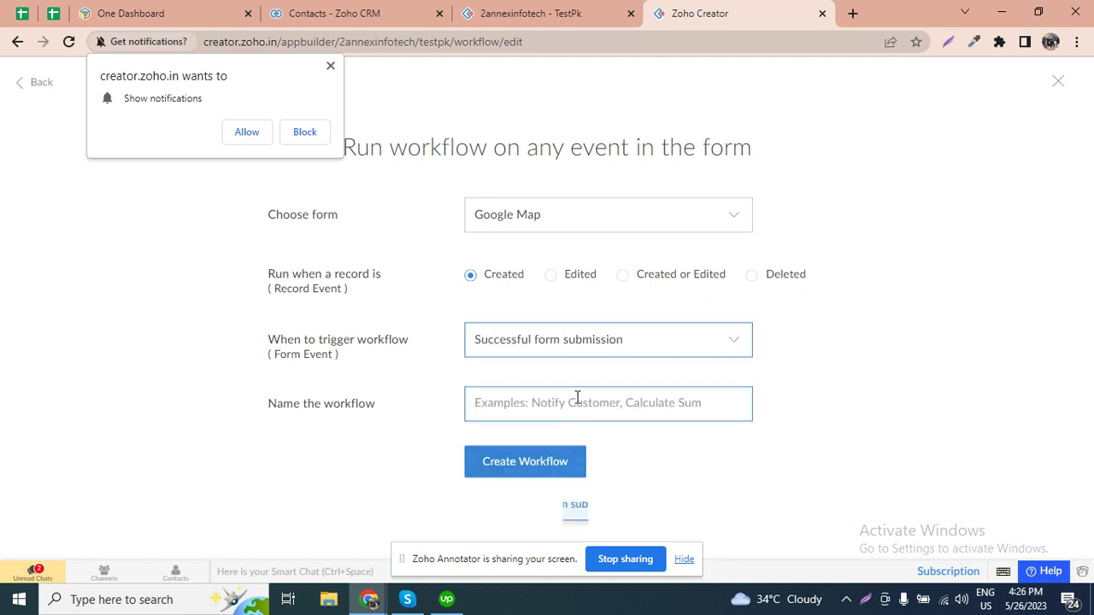
# Step: Name the workflow "open google map" and create it
pyautogui.click(577, 398)
pyautogui.write('opn')
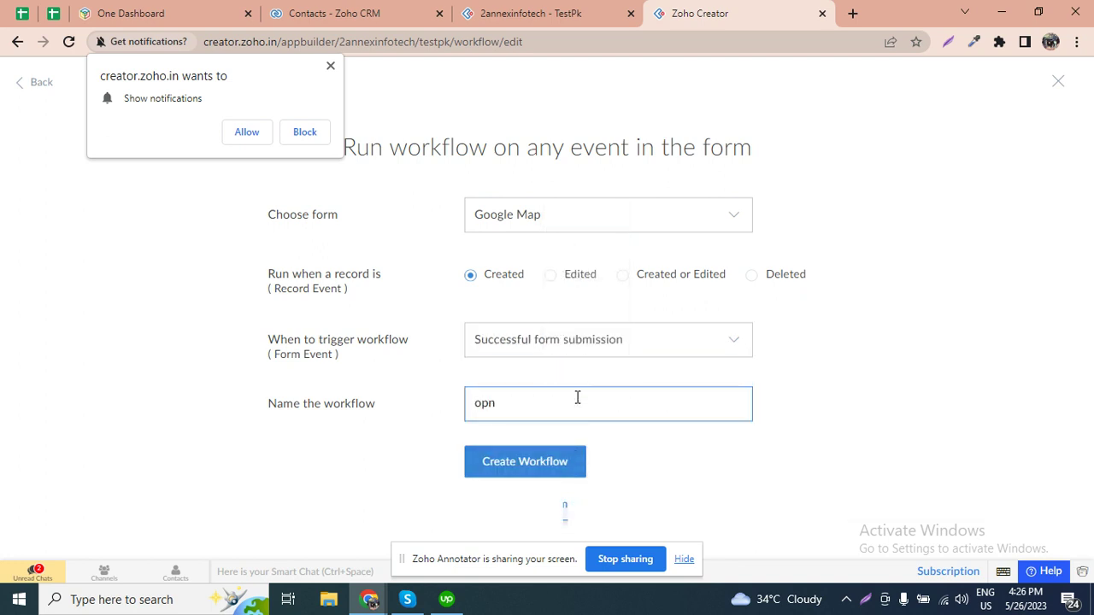
pyautogui.press('BackSpace')
pyautogui.write('en google map')
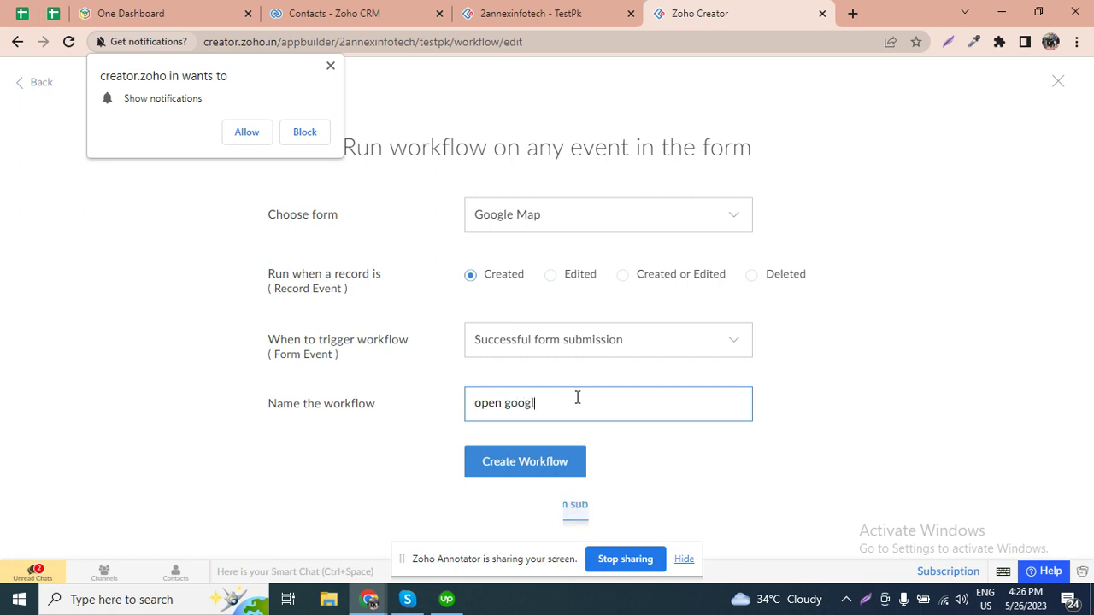
pyautogui.click(522, 458)
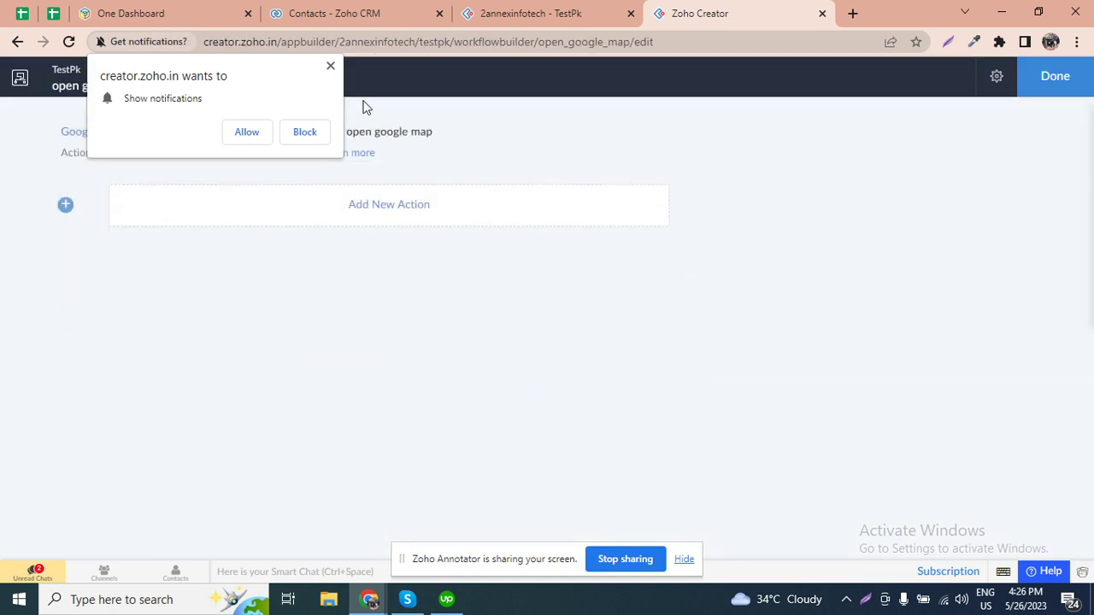
# Step: Dismiss the notification request and add a Deluge Script action to the workflow
pyautogui.click(330, 66)
pyautogui.click(361, 205)
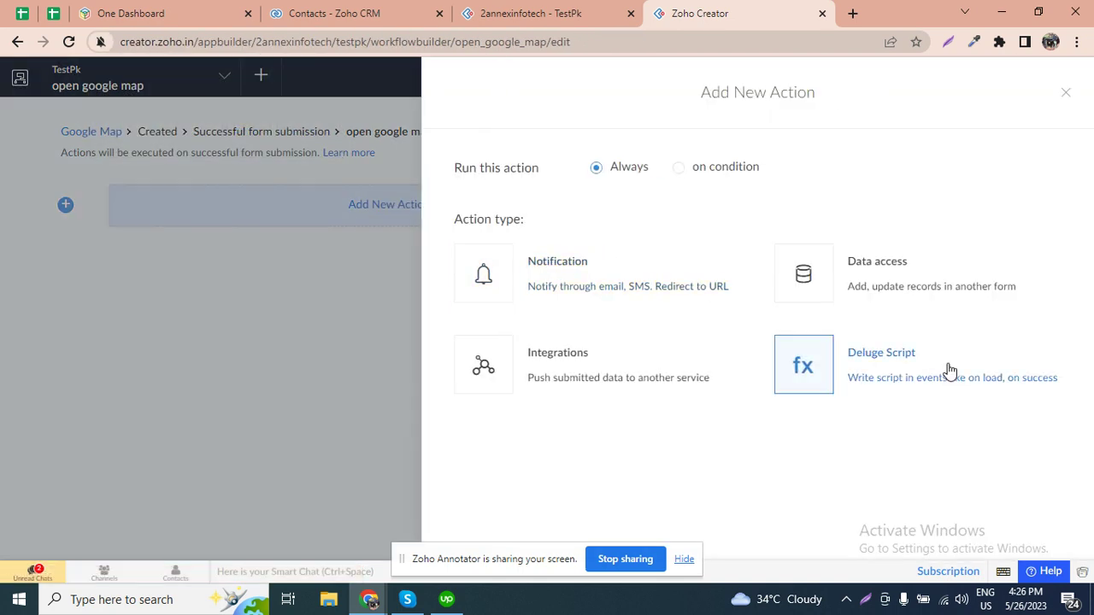
pyautogui.click(948, 383)
# Step: Write an openUrl call in the script that targets the page "#Page:Google_Map"
pyautogui.write('ope')
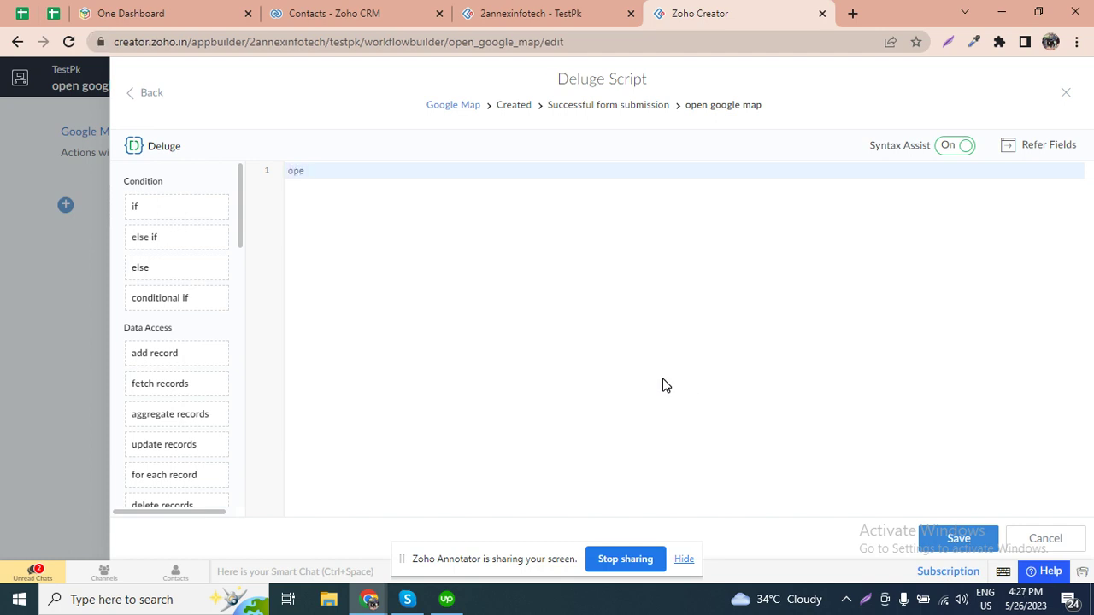
pyautogui.write('nUrl("");')
pyautogui.press('Left')
pyautogui.press('Left')
pyautogui.write('"#Pah')
pyautogui.press('BackSpace')
pyautogui.write('ge:Google_Map')
# Step: Append the page parameter to the URL as ?Address1="+input.Address so the form's address is passed on
pyautogui.press('Right')
pyautogui.press('Left')
pyautogui.write('?Ad')
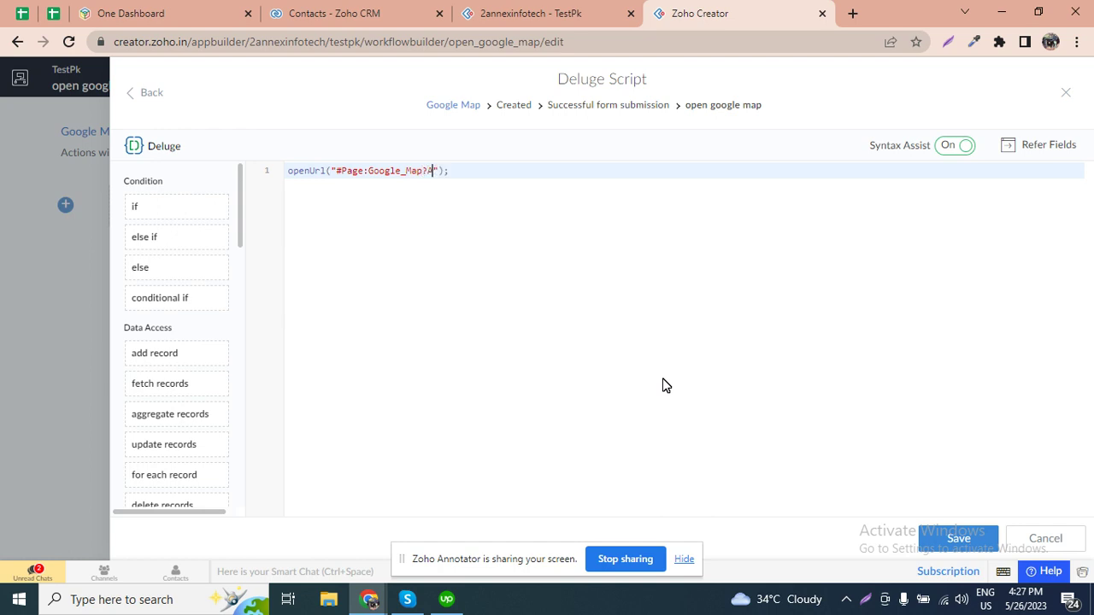
pyautogui.write('dress1="+input,')
pyautogui.press('BackSpace')
pyautogui.write('.Add')
pyautogui.write('ress')
# Step: Add "same window" as the second argument of the openUrl call
pyautogui.write(', ""')
pyautogui.write('Same')
pyautogui.press('BackSpace')
pyautogui.press('BackSpace')
pyautogui.press('BackSpace')
pyautogui.press('BackSpace')
pyautogui.press('BackSpace')
pyautogui.write('same ')
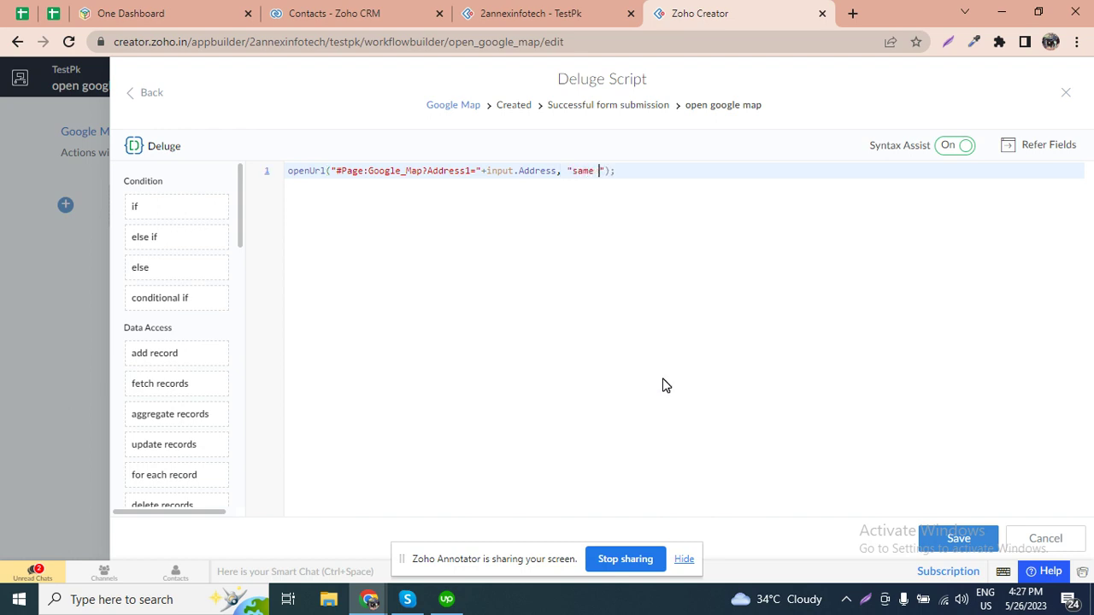
pyautogui.write('window')
# Step: Save the Deluge script, close its editor and finish editing the workflow
pyautogui.click(959, 537)
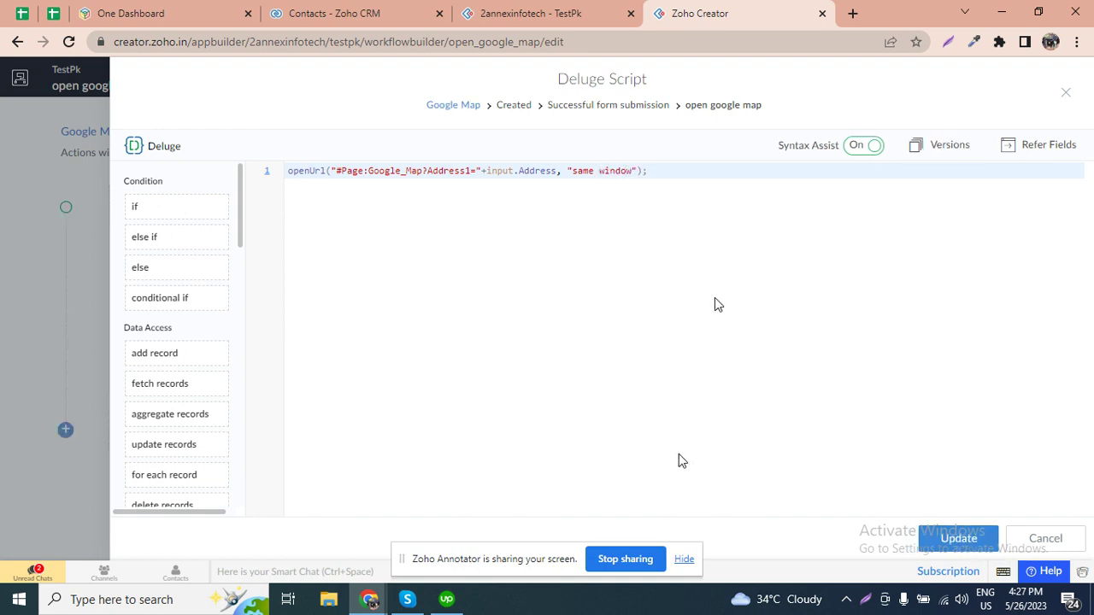
pyautogui.click(1065, 93)
pyautogui.click(1054, 76)
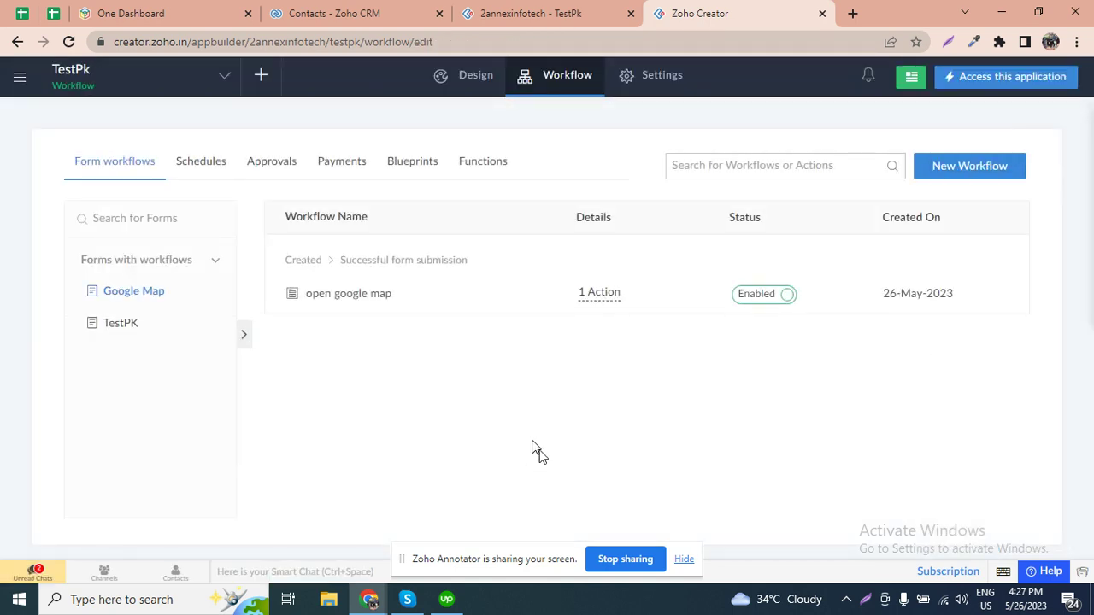
# Step: Switch to the live TestPk application and open the Google Map form under Google Maps
pyautogui.click(556, 13)
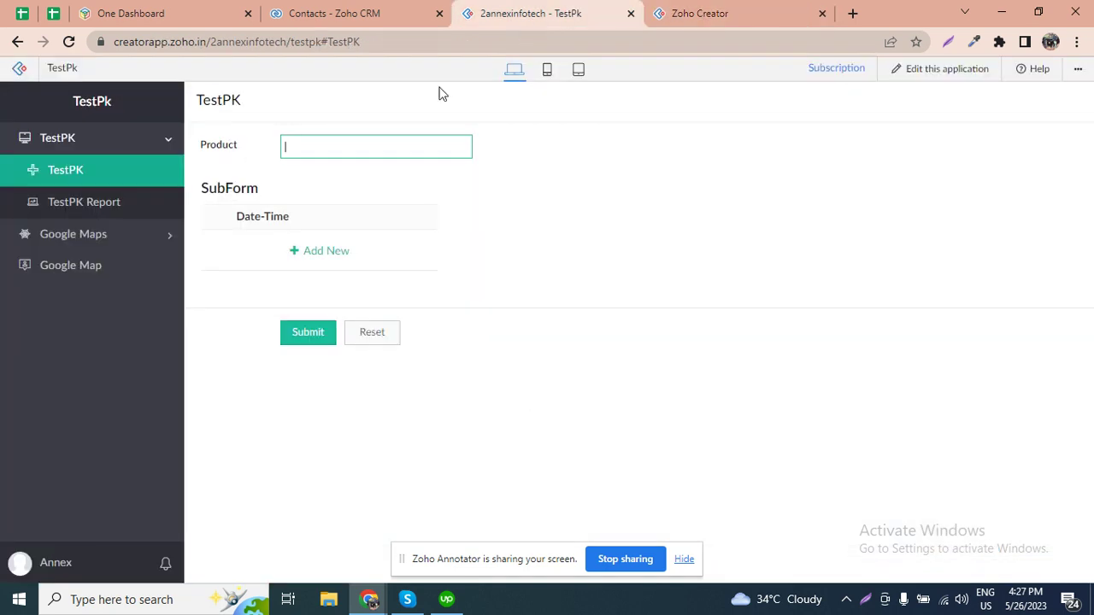
pyautogui.click(115, 234)
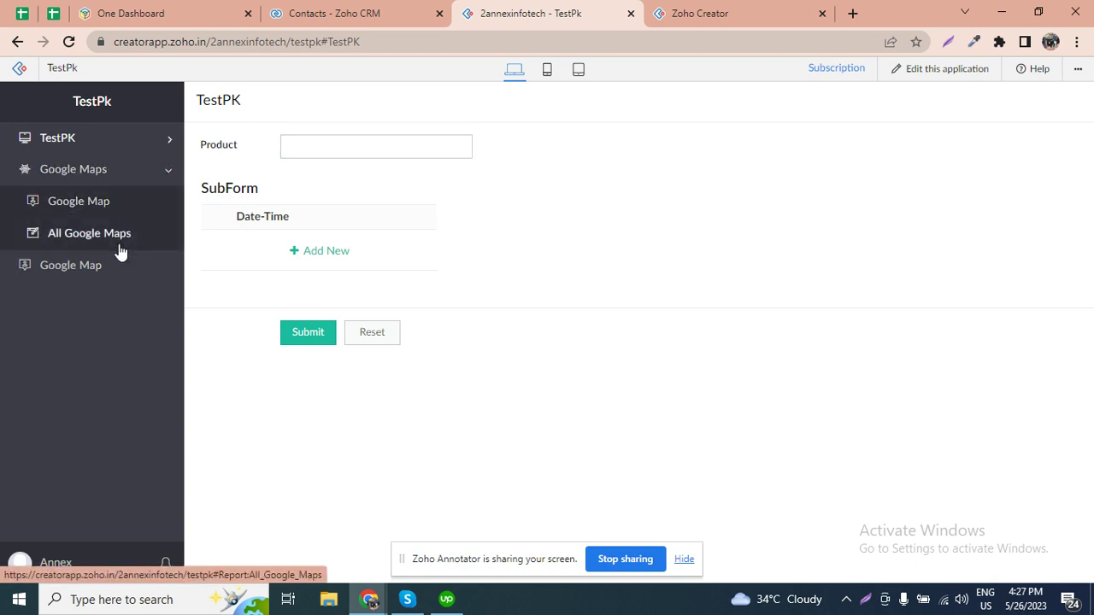
pyautogui.click(117, 206)
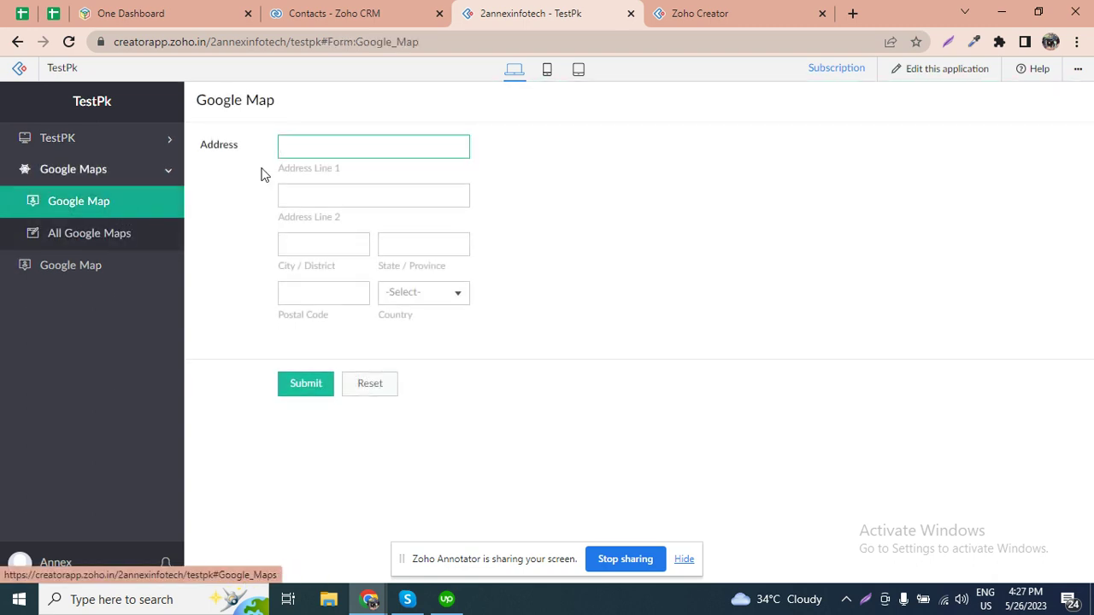
# Step: Fill in Address Line 1 with the Annex Infotech office's name, unit and block
pyautogui.click(338, 139)
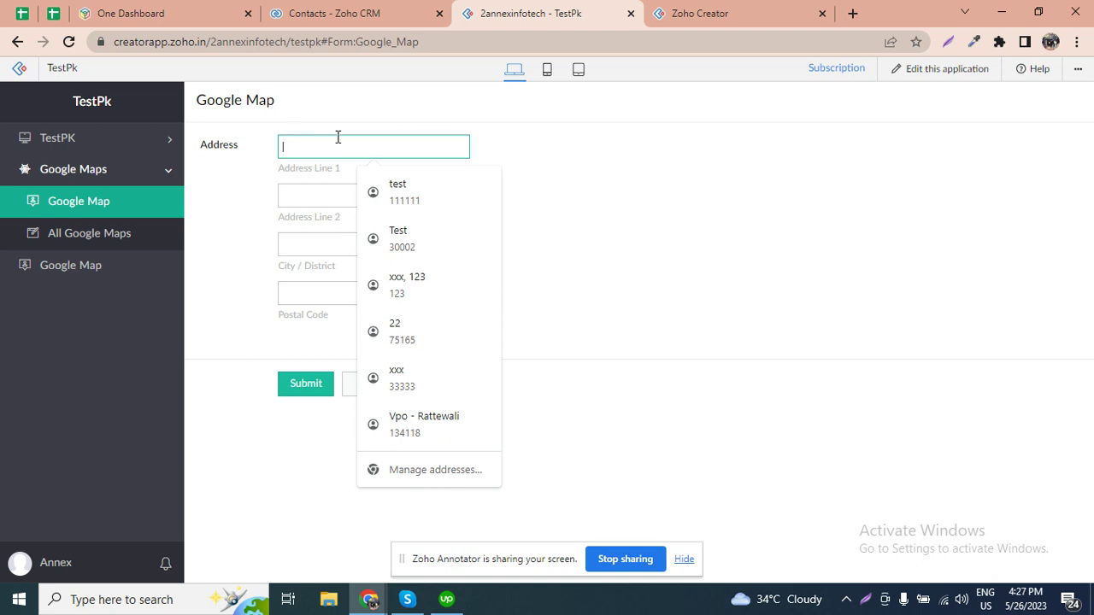
pyautogui.write('annex infotech')
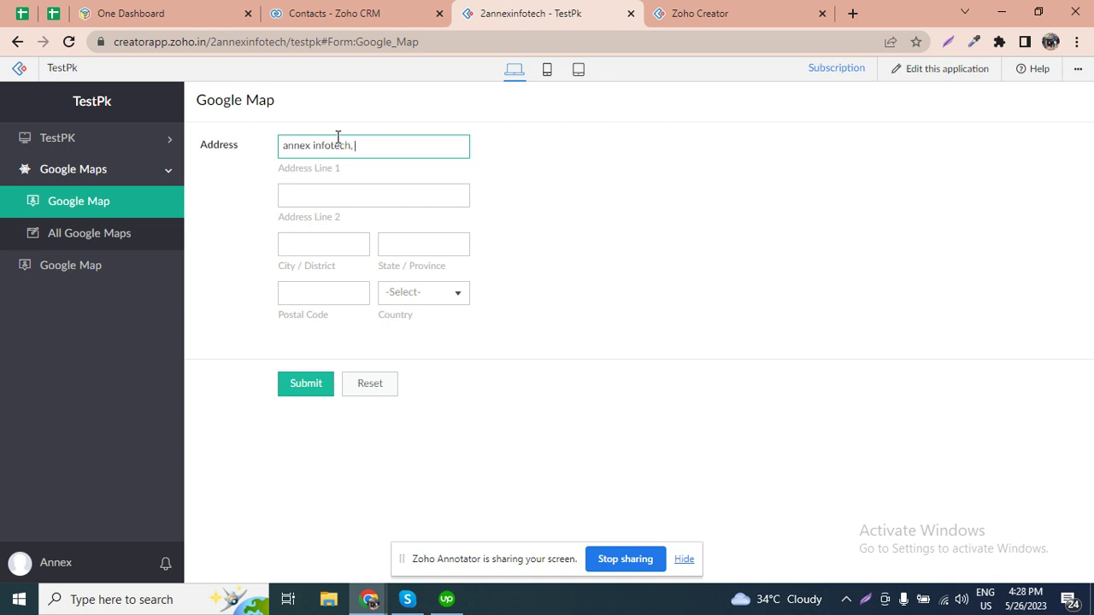
pyautogui.write(', 502')
pyautogui.write('#')
pyautogui.write('CCC')
pyautogui.press('BackSpace')
# Step: Fill in Address Line 2 with the office's road and the City / District field with its city
pyautogui.click(321, 204)
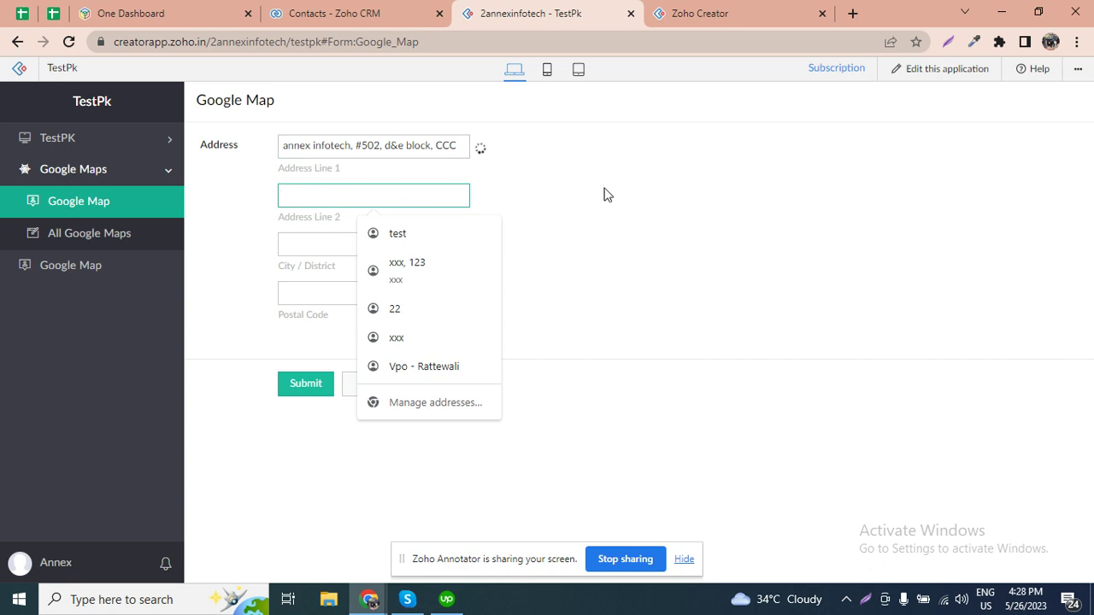
pyautogui.write('Vip')
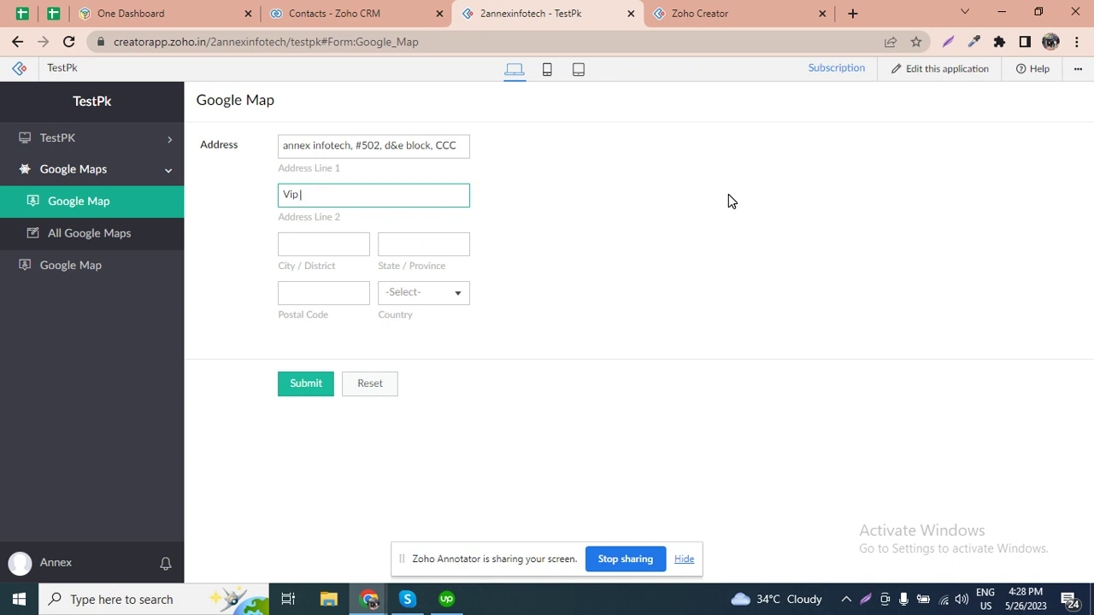
pyautogui.write('-road')
pyautogui.click(354, 246)
pyautogui.write('Z')
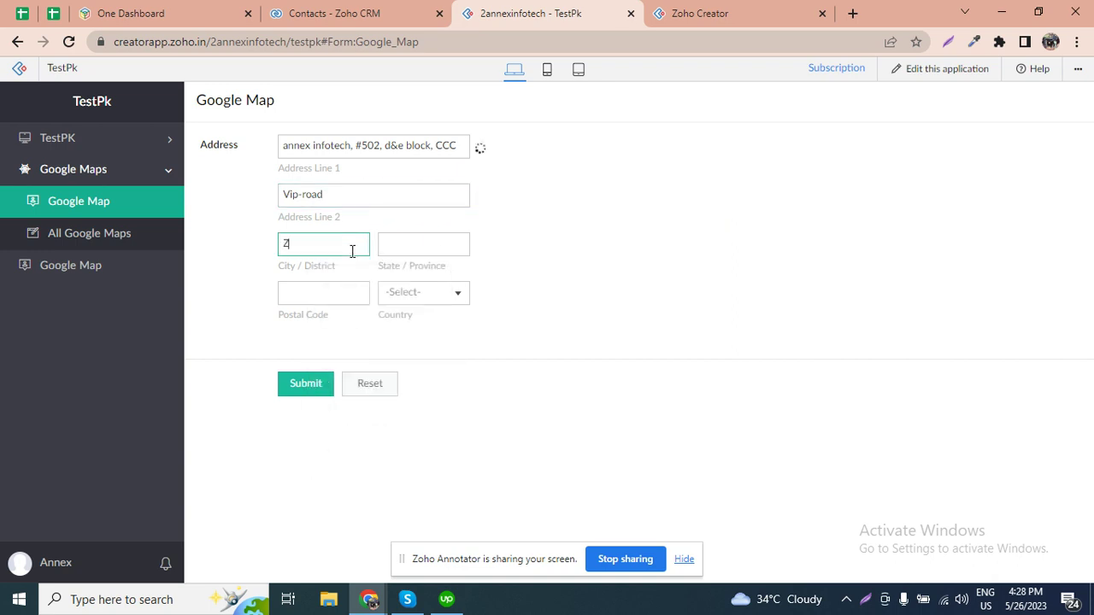
pyautogui.write('irakpur')
pyautogui.click(392, 244)
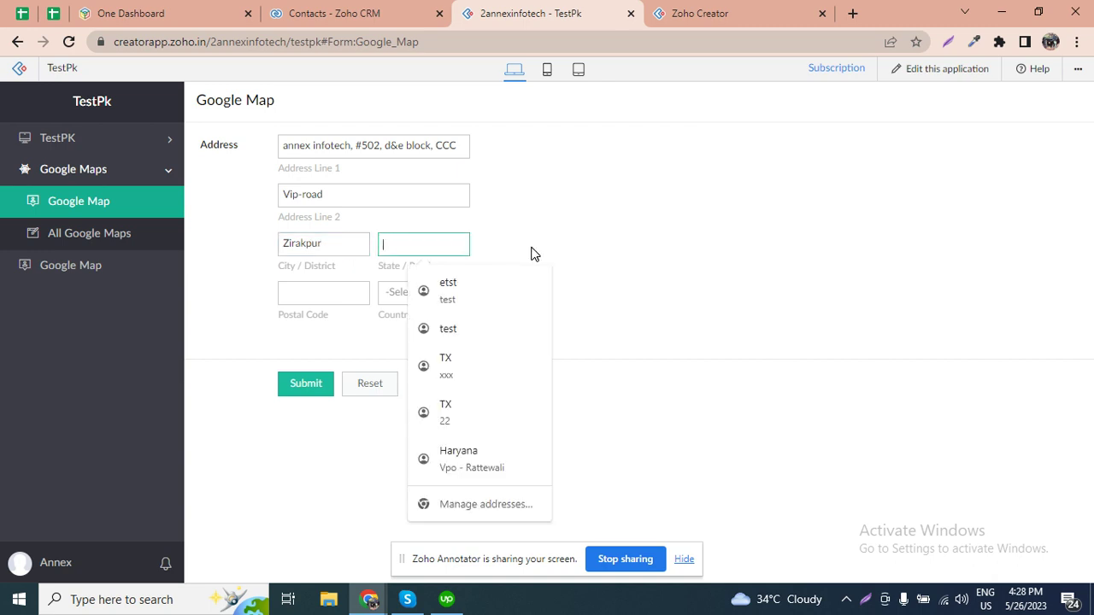
pyautogui.write('140603')
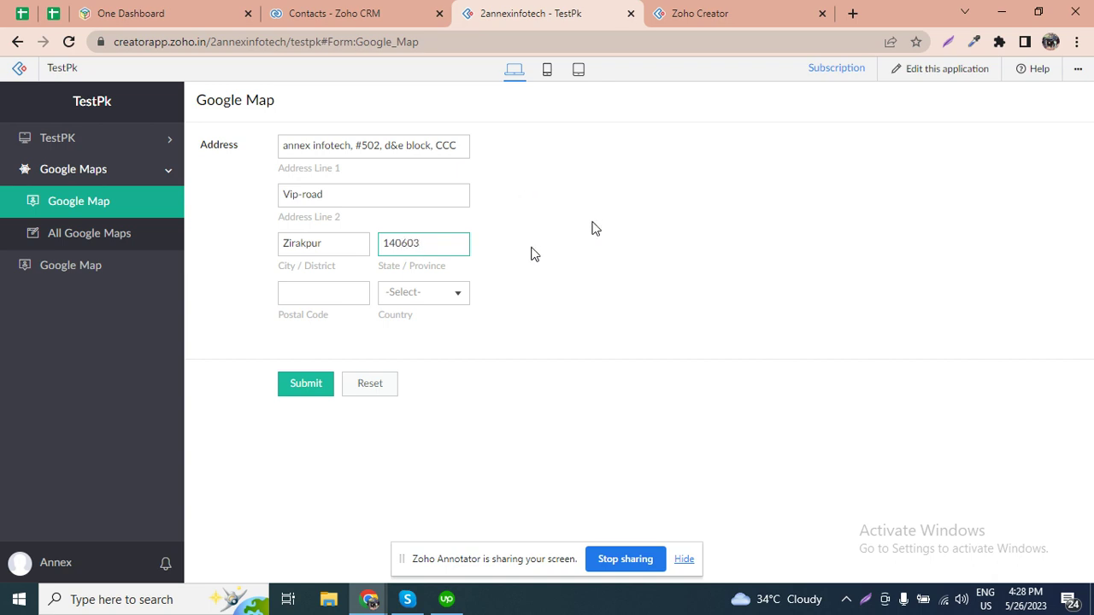
pyautogui.doubleClick(404, 244)
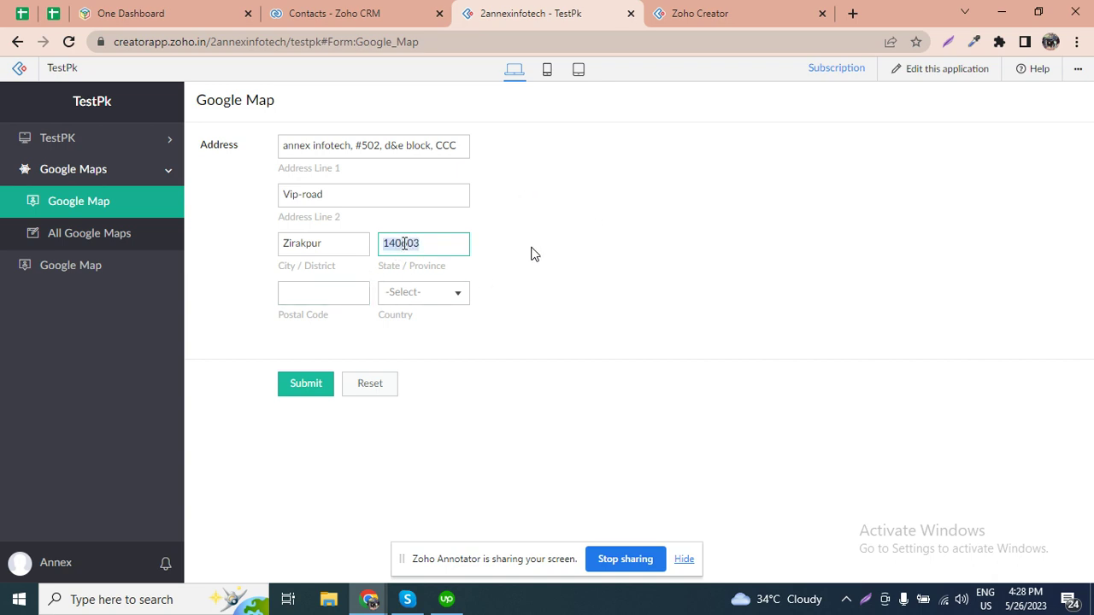
pyautogui.press('BackSpace')
# Step: Fill in the office's postal code and its state in the address form
pyautogui.click(341, 291)
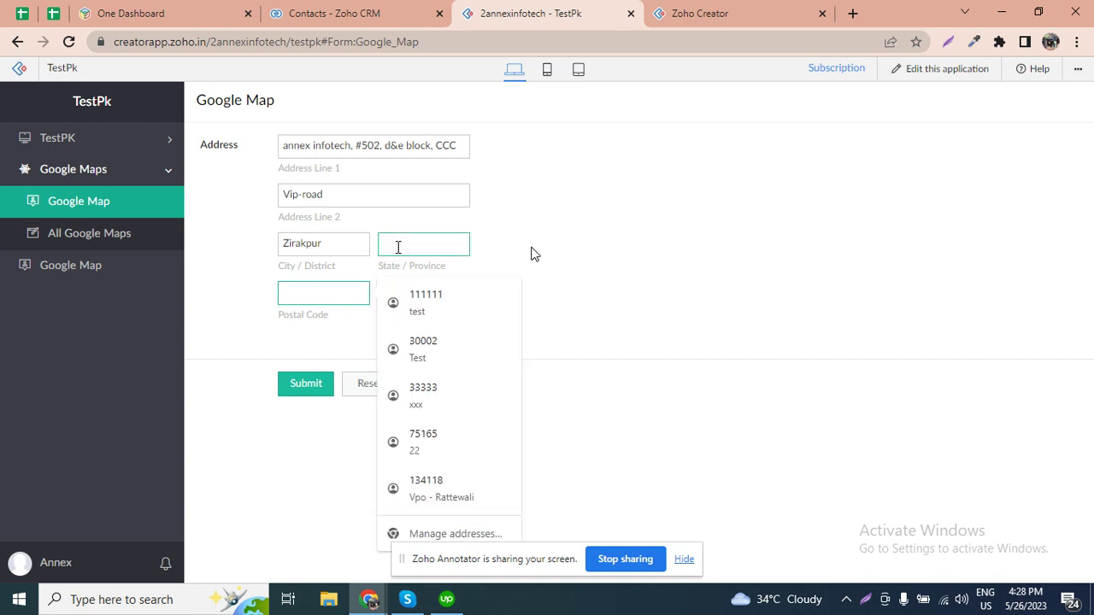
pyautogui.write('140603')
pyautogui.click(424, 245)
pyautogui.write('pu')
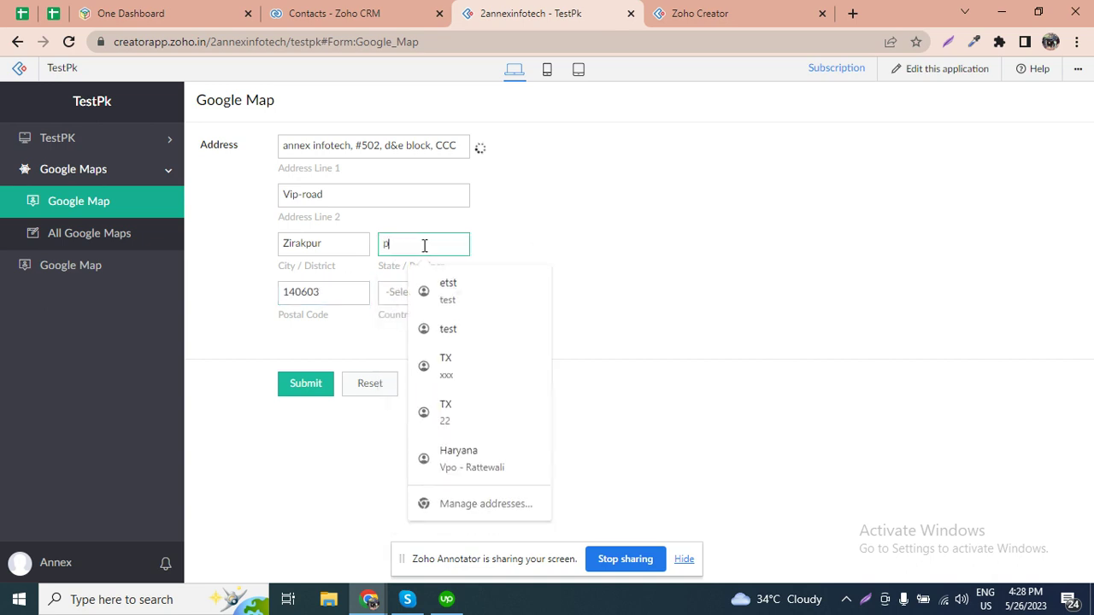
pyautogui.press('BackSpace')
pyautogui.press('BackSpace')
pyautogui.write('PO')
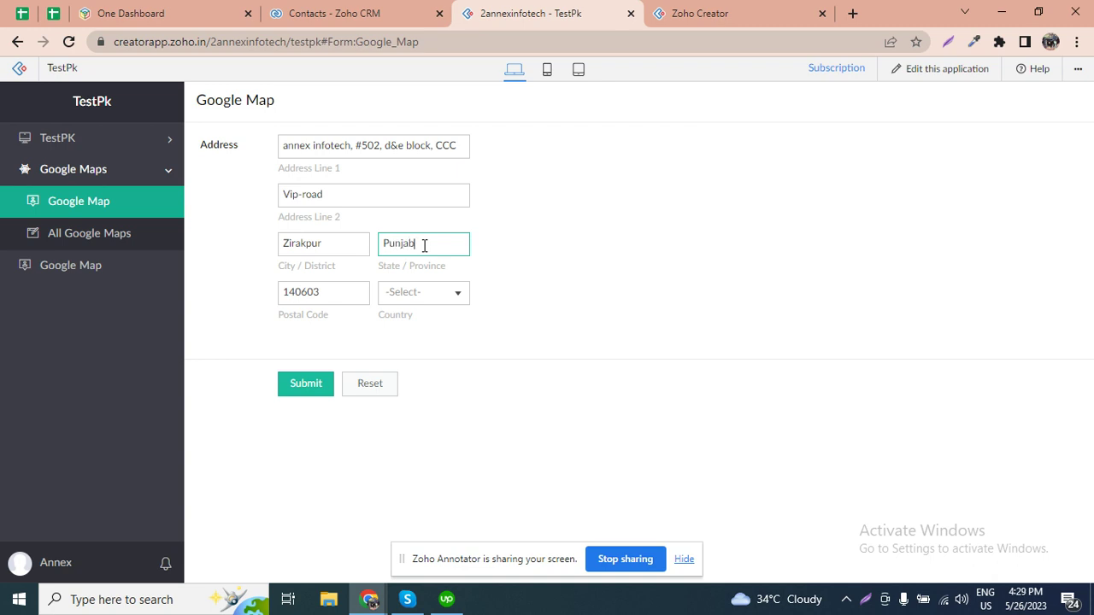
# Step: Choose India as the country and submit the form, declining to save the address in the browser
pyautogui.click(408, 297)
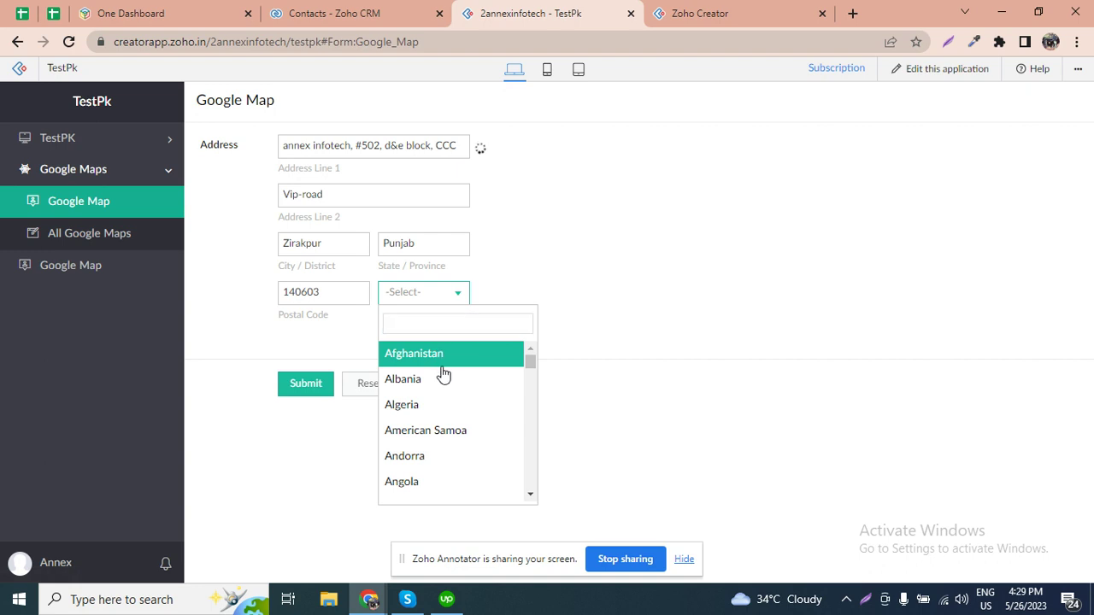
pyautogui.write('ind')
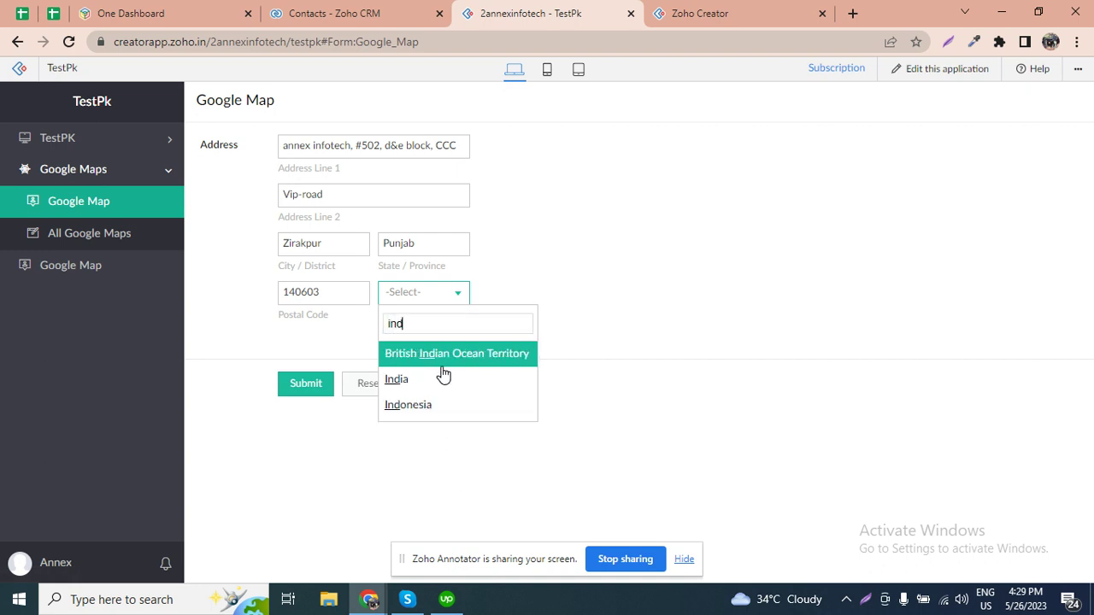
pyautogui.click(397, 379)
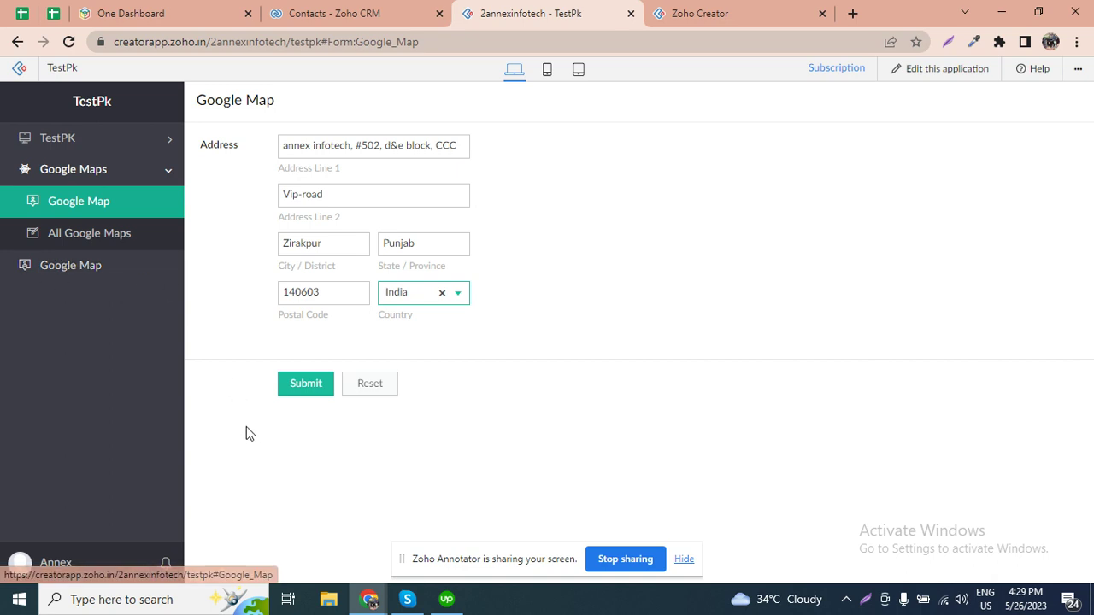
pyautogui.click(308, 389)
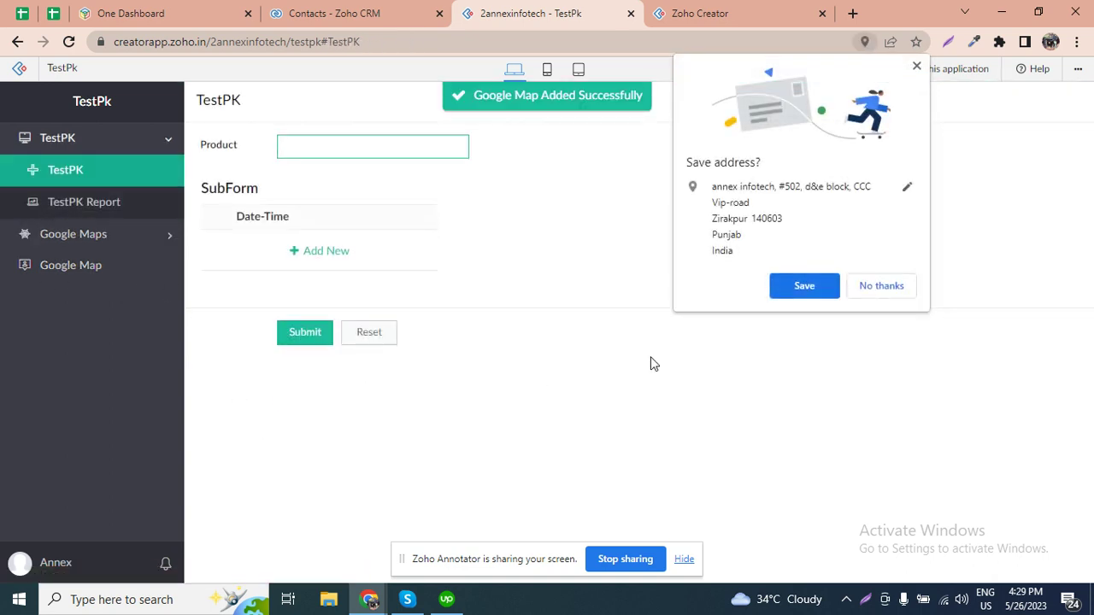
pyautogui.click(886, 286)
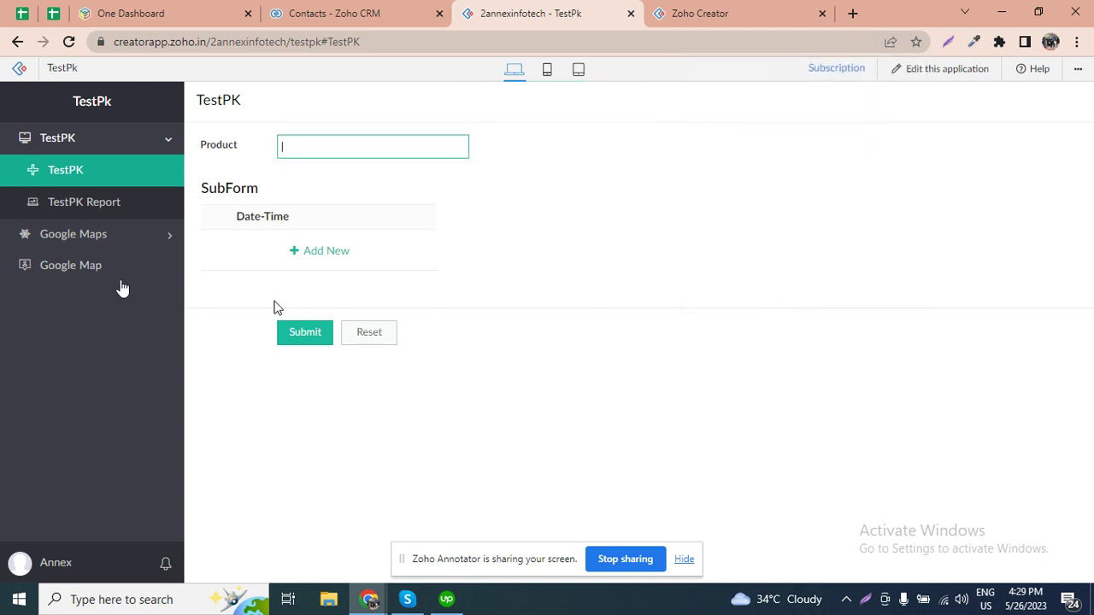
# Step: Check the Google Map page's link name in the live application's URL and reopen the "open google map" workflow for editing
pyautogui.click(111, 272)
pyautogui.doubleClick(398, 41)
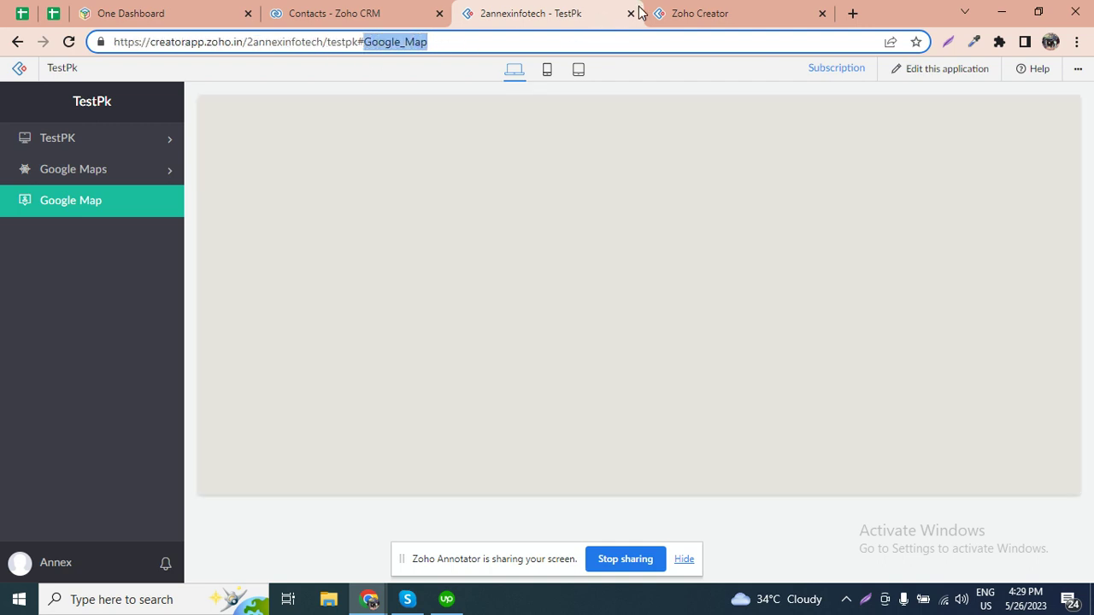
pyautogui.click(740, 10)
pyautogui.click(335, 294)
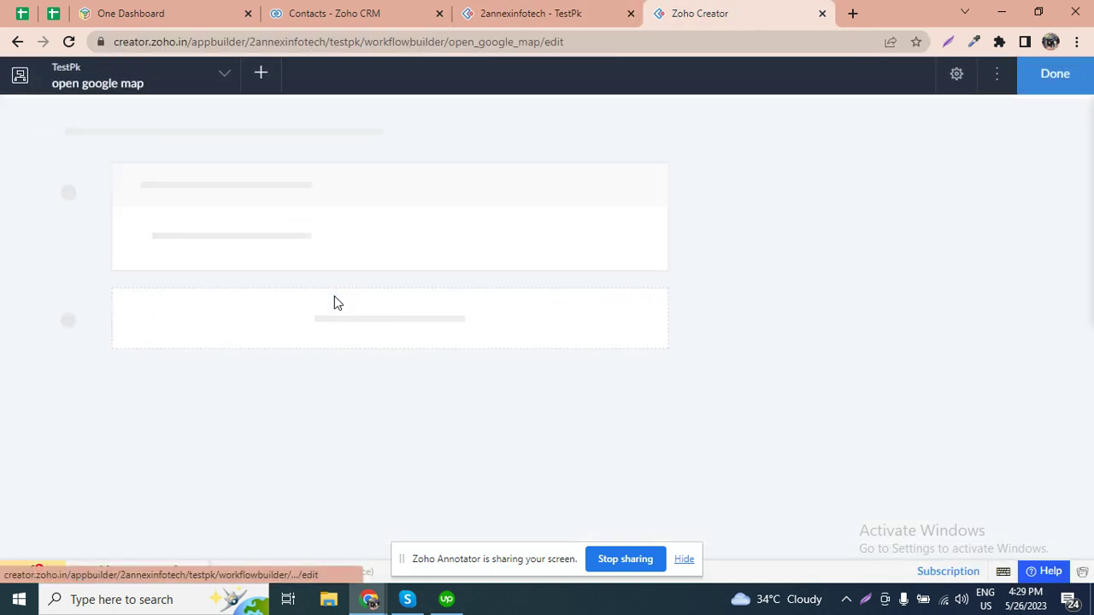
# Step: Return to the form workflows list, reopen "open google map", review its Deluge script and close the script editor
pyautogui.click(1049, 77)
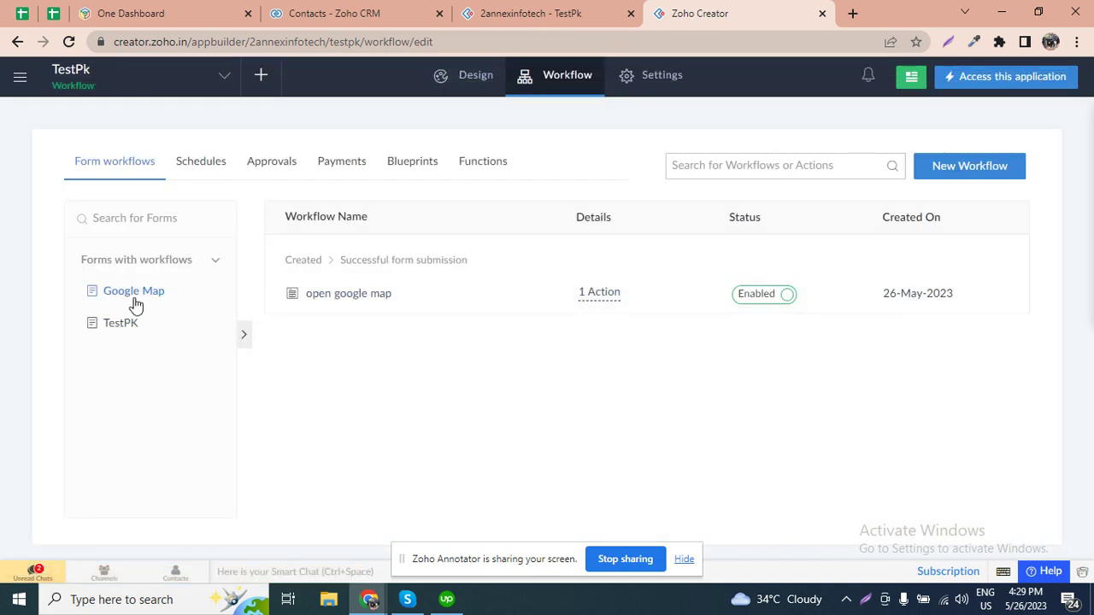
pyautogui.click(344, 295)
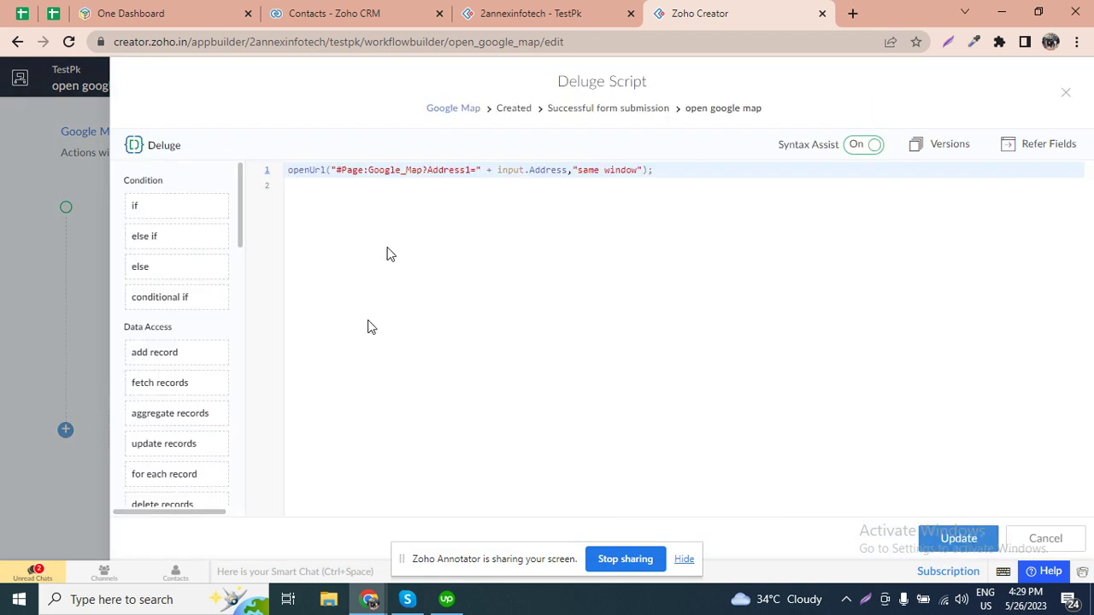
pyautogui.doubleClick(406, 170)
pyautogui.click(962, 539)
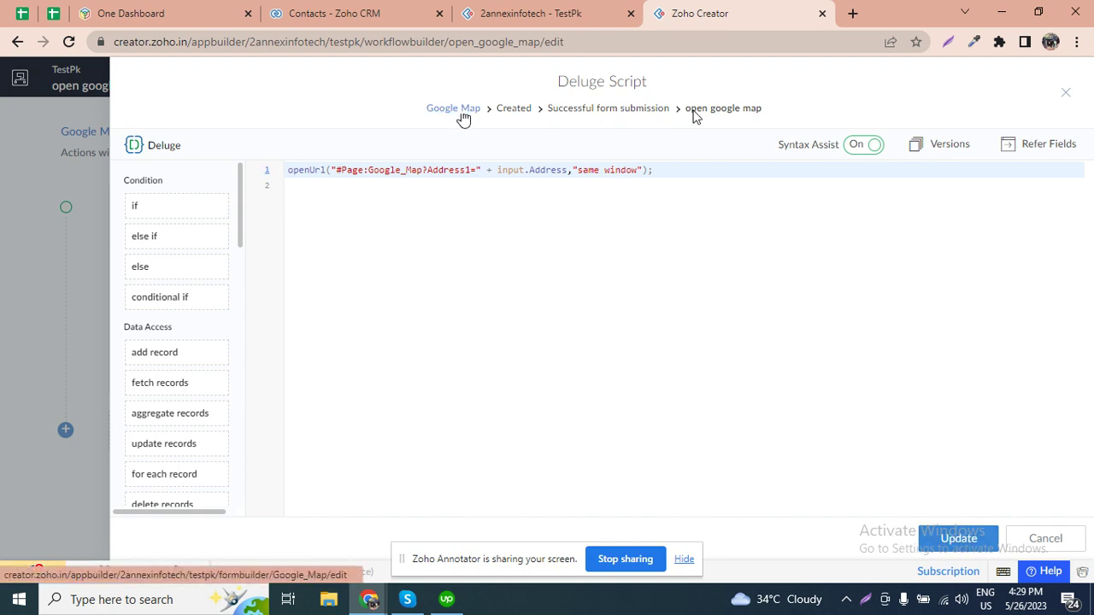
pyautogui.click(1068, 97)
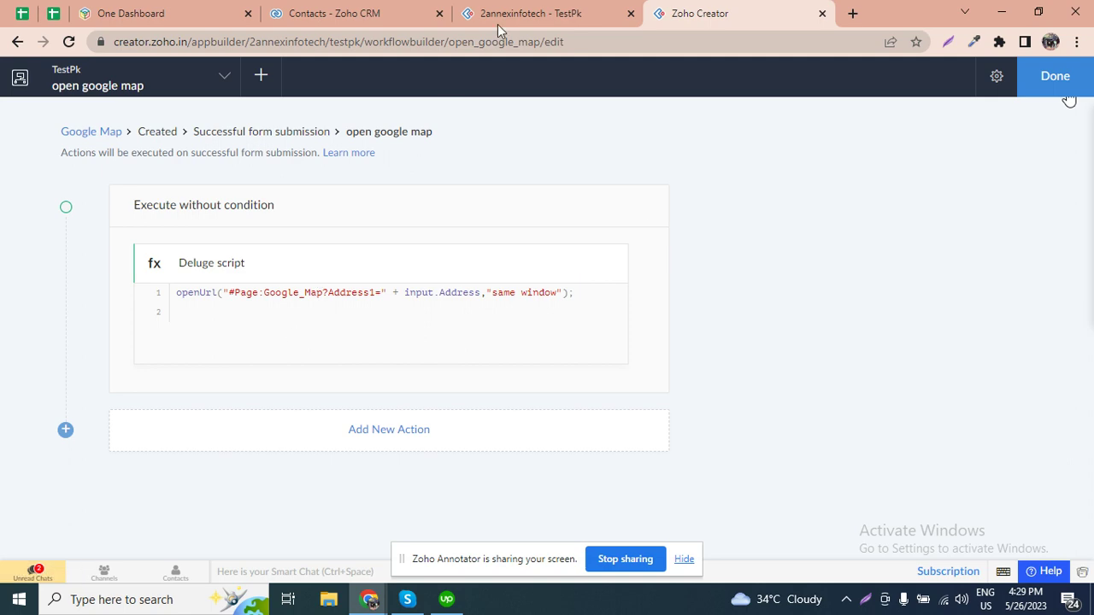
# Step: View the All Google Maps report in the live application and open the Google Map form
pyautogui.click(524, 10)
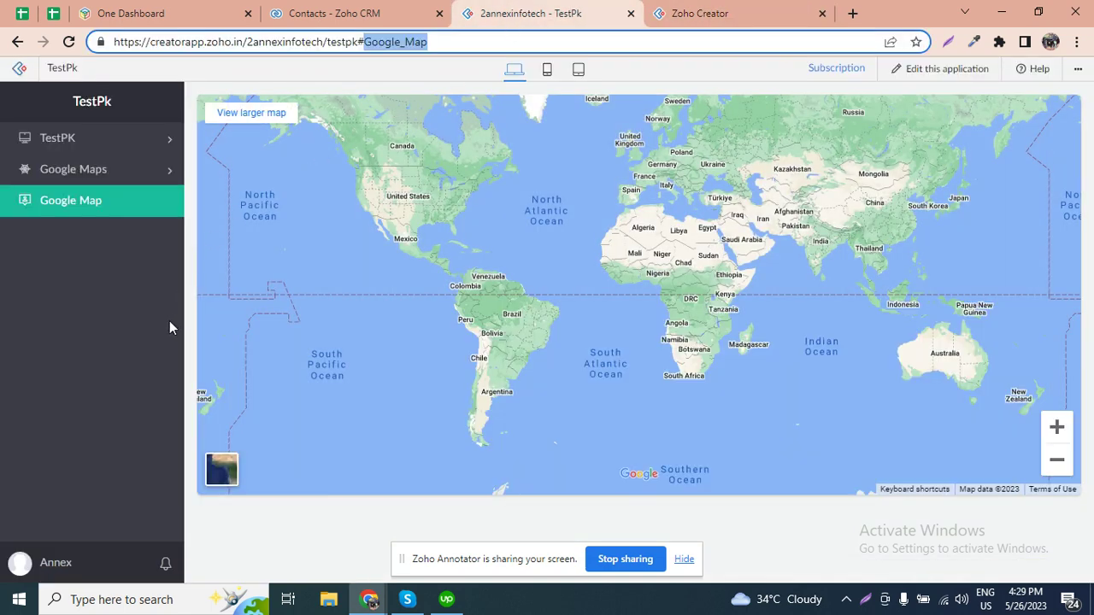
pyautogui.click(83, 180)
pyautogui.click(105, 241)
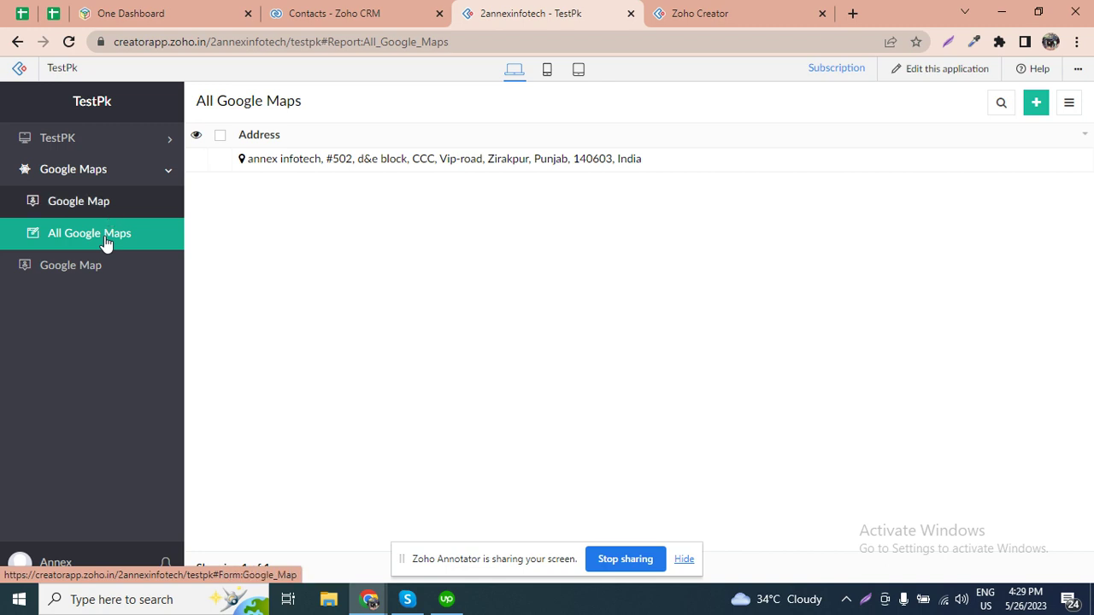
pyautogui.click(109, 210)
pyautogui.click(100, 235)
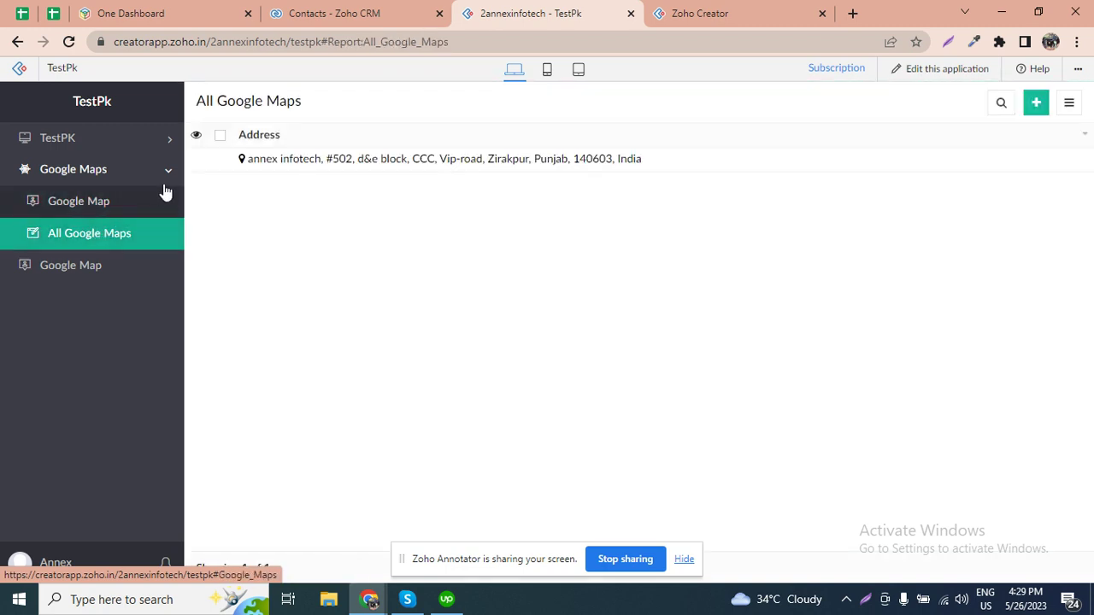
pyautogui.click(118, 205)
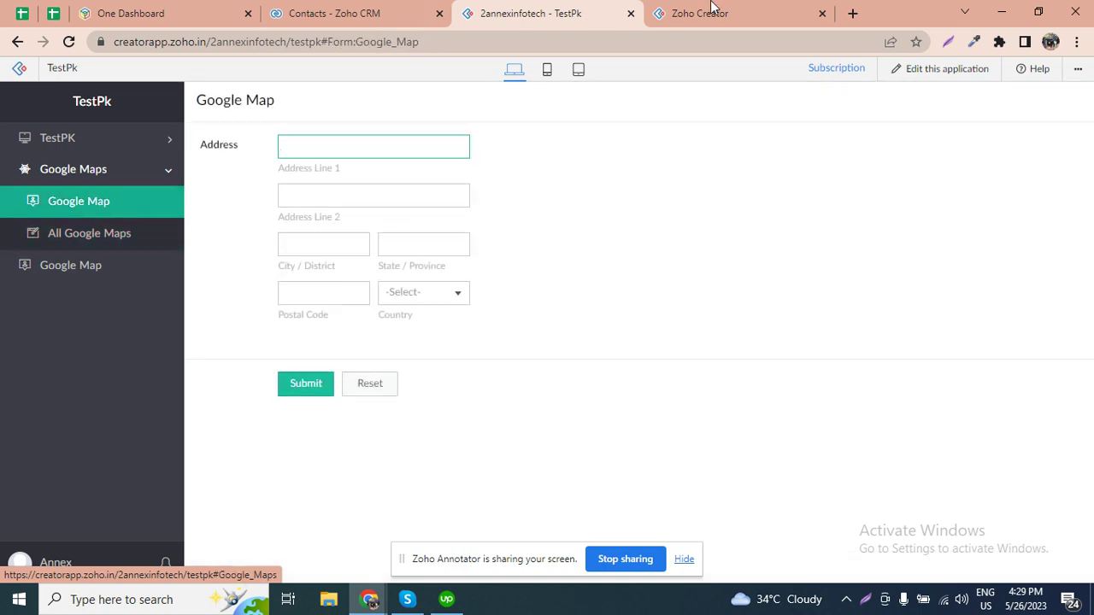
# Step: Show the Google_Map form's field references beside the workflow's Deluge script and check the Address field name used in the openUrl call
pyautogui.click(763, 7)
pyautogui.click(415, 324)
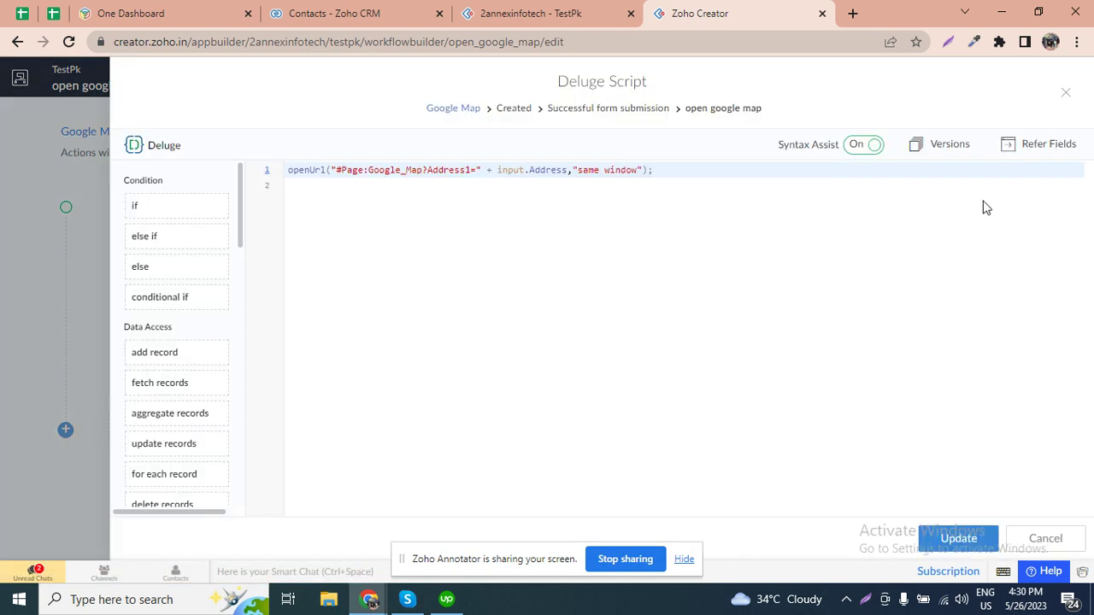
pyautogui.click(1038, 147)
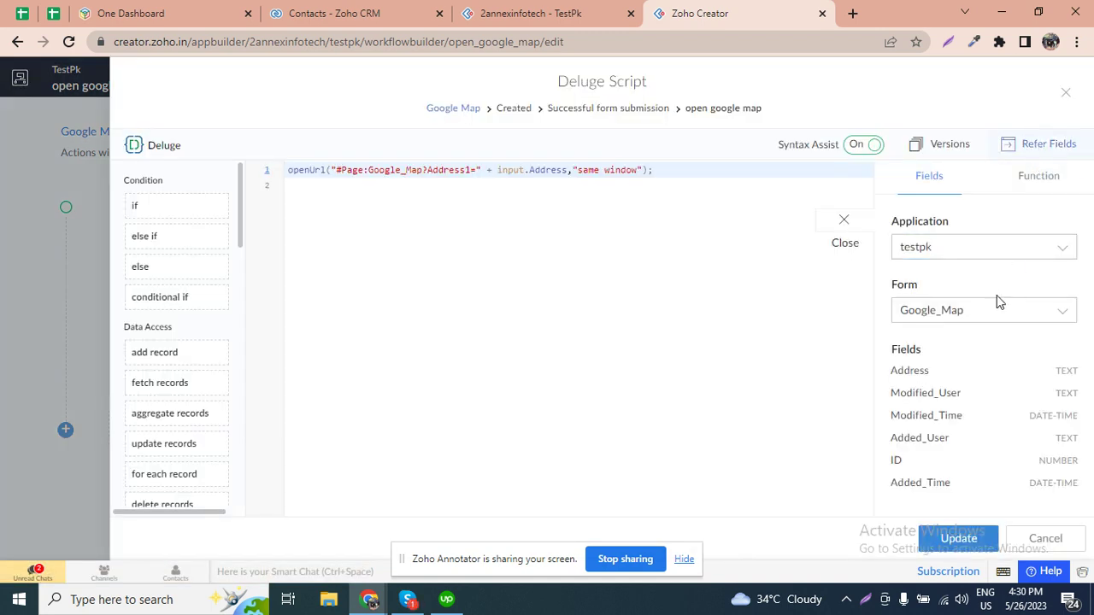
pyautogui.doubleClick(547, 170)
pyautogui.press('BackSpace')
pyautogui.click(908, 371)
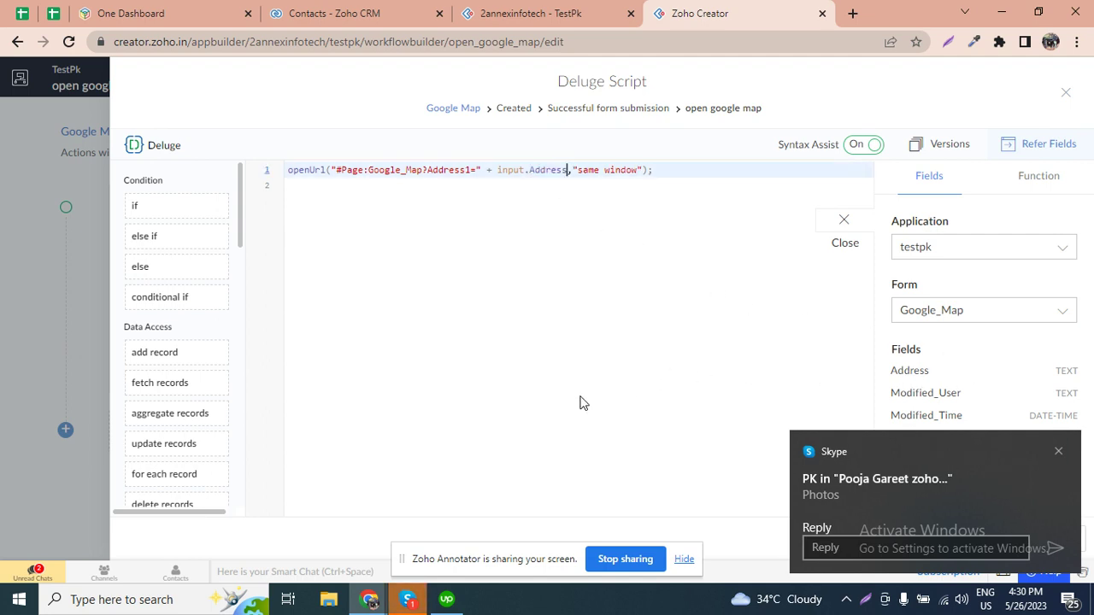
pyautogui.click(1058, 452)
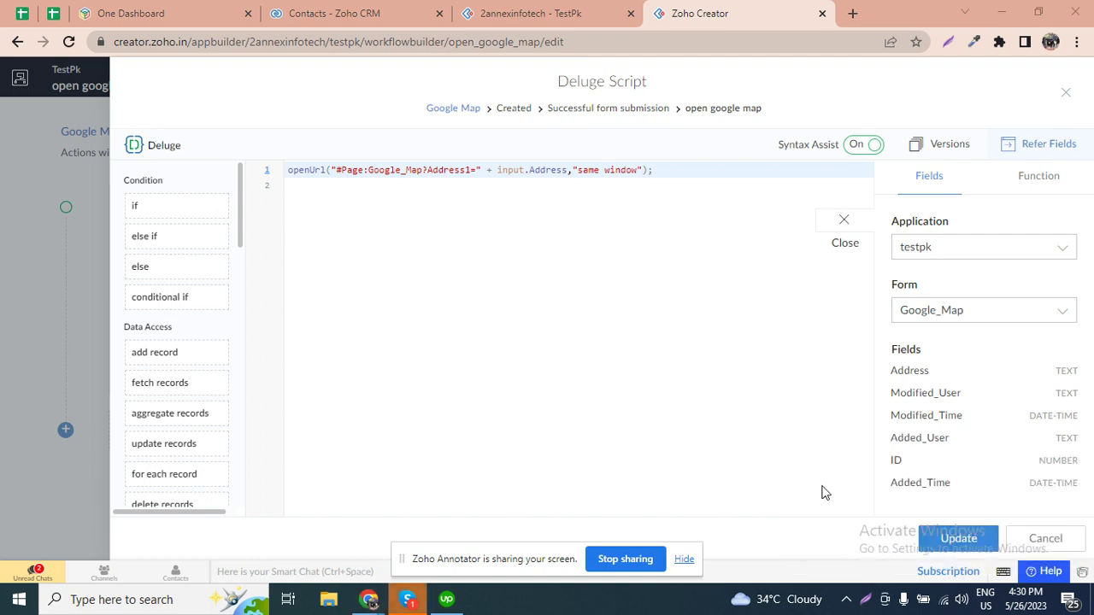
pyautogui.click(963, 545)
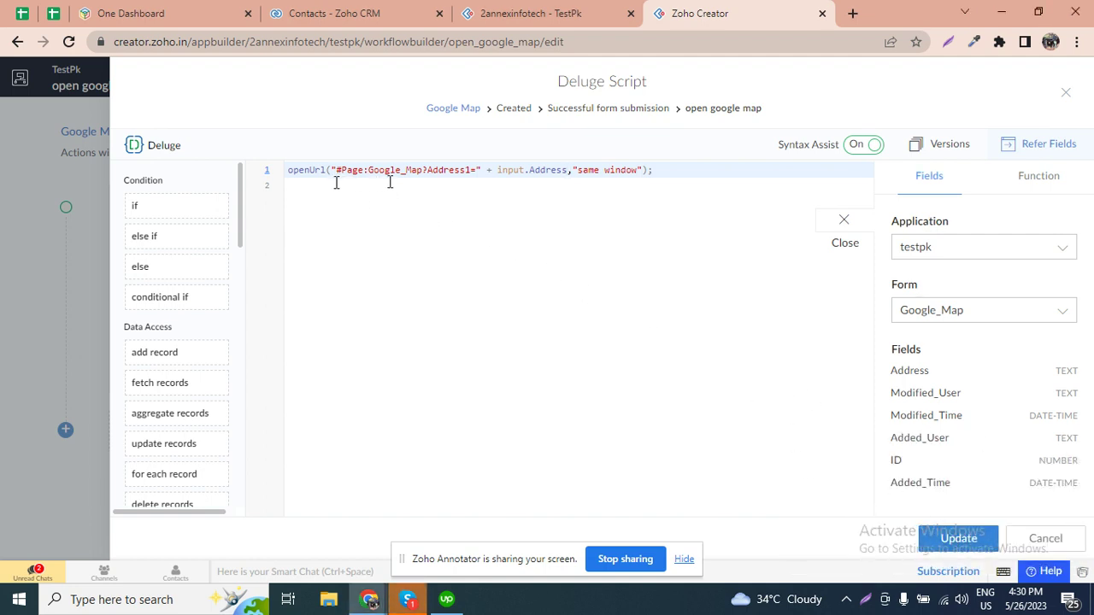
# Step: Compare the live Google Map page's and form's link names with the page name in the openUrl script
pyautogui.click(532, 11)
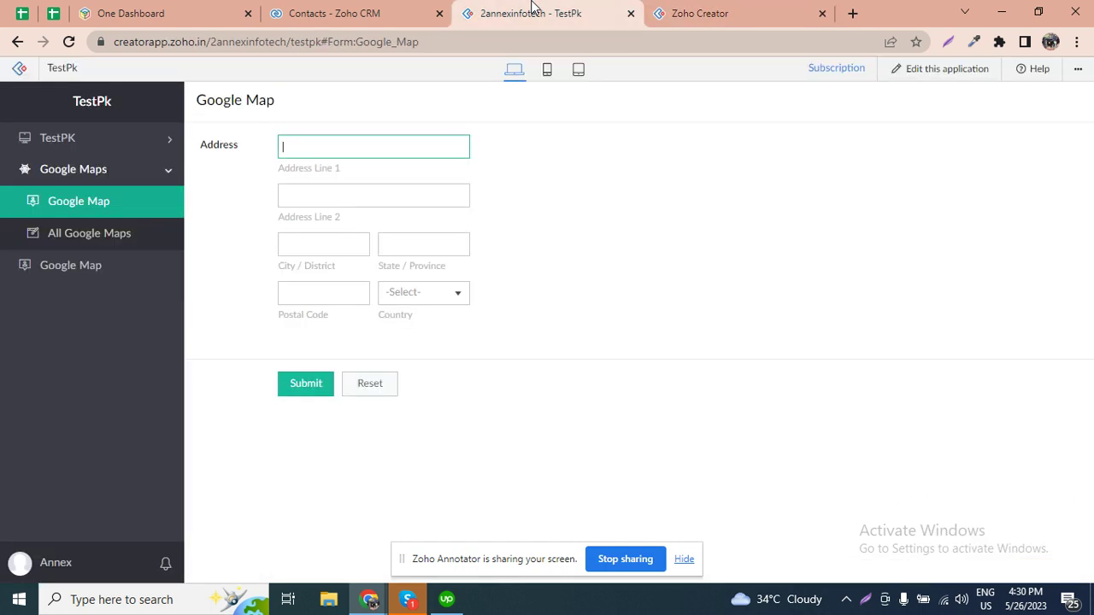
pyautogui.click(128, 267)
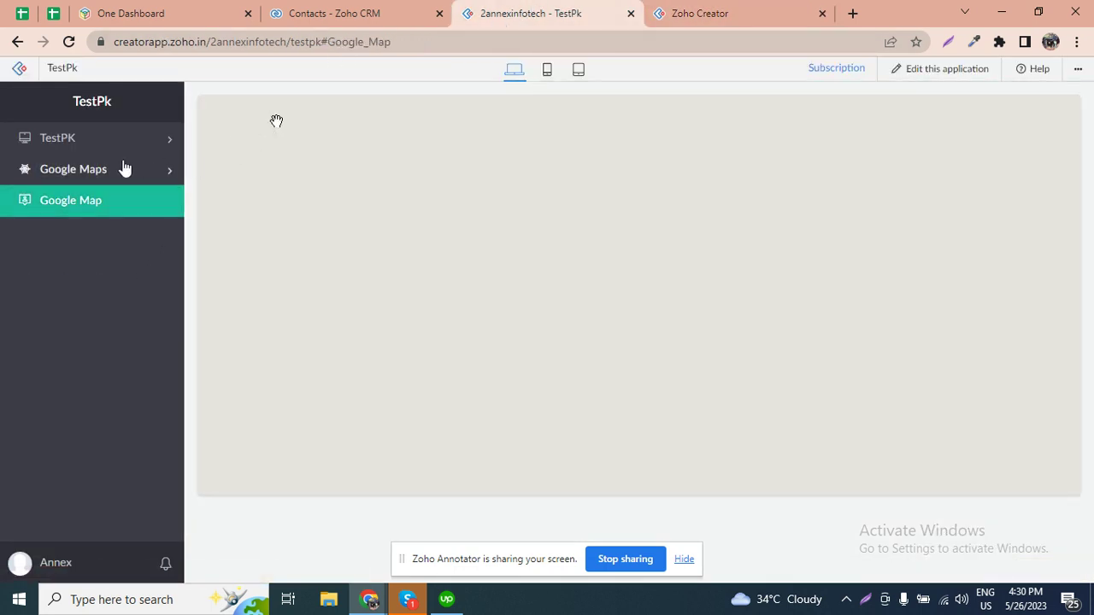
pyautogui.click(122, 168)
pyautogui.click(107, 211)
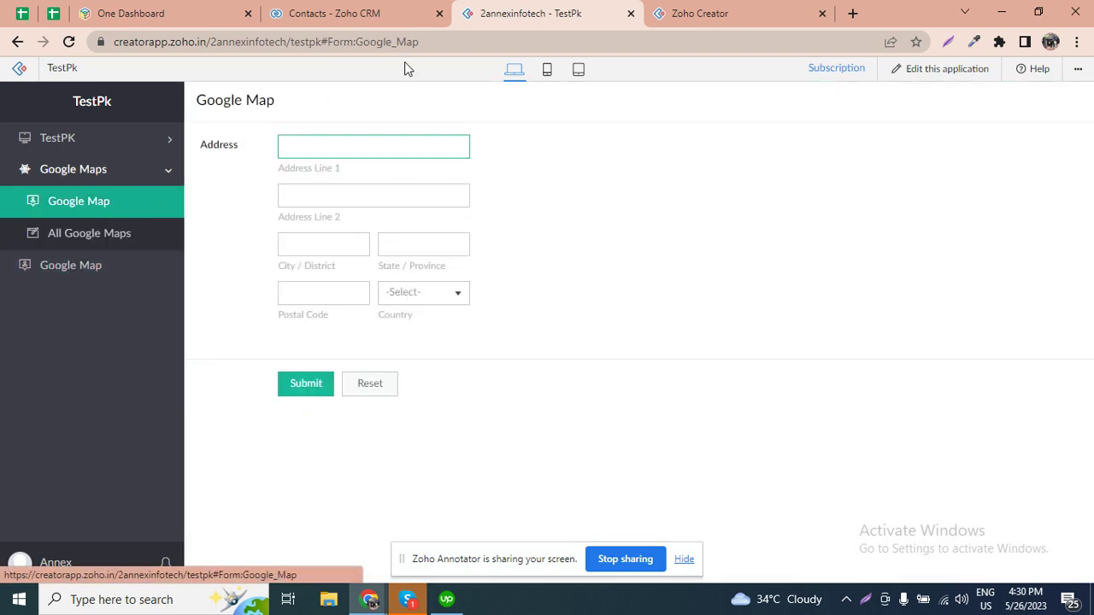
pyautogui.click(726, 10)
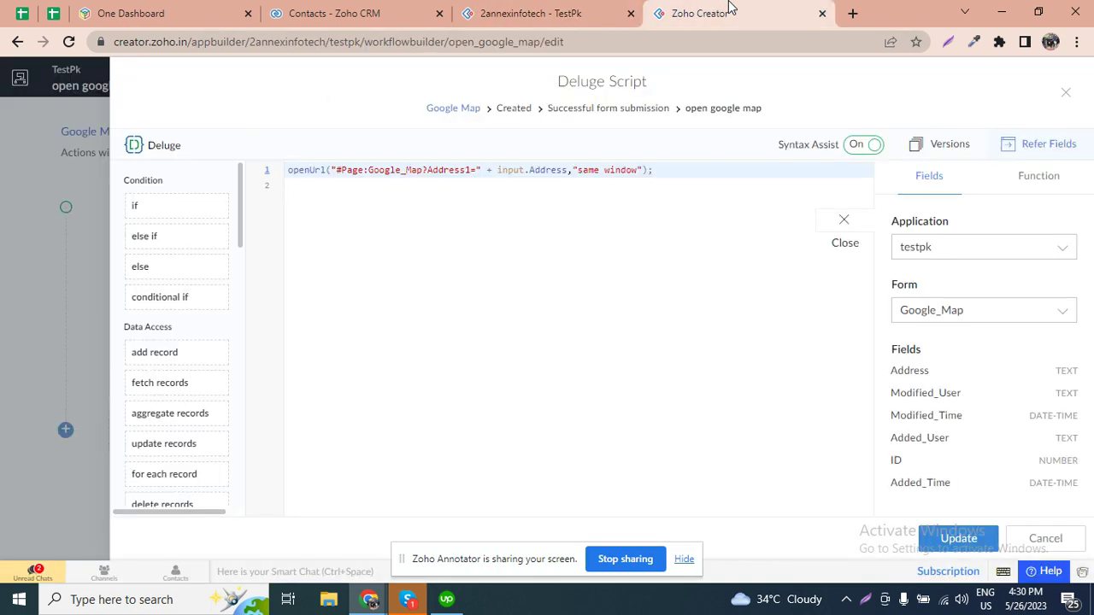
pyautogui.click(426, 180)
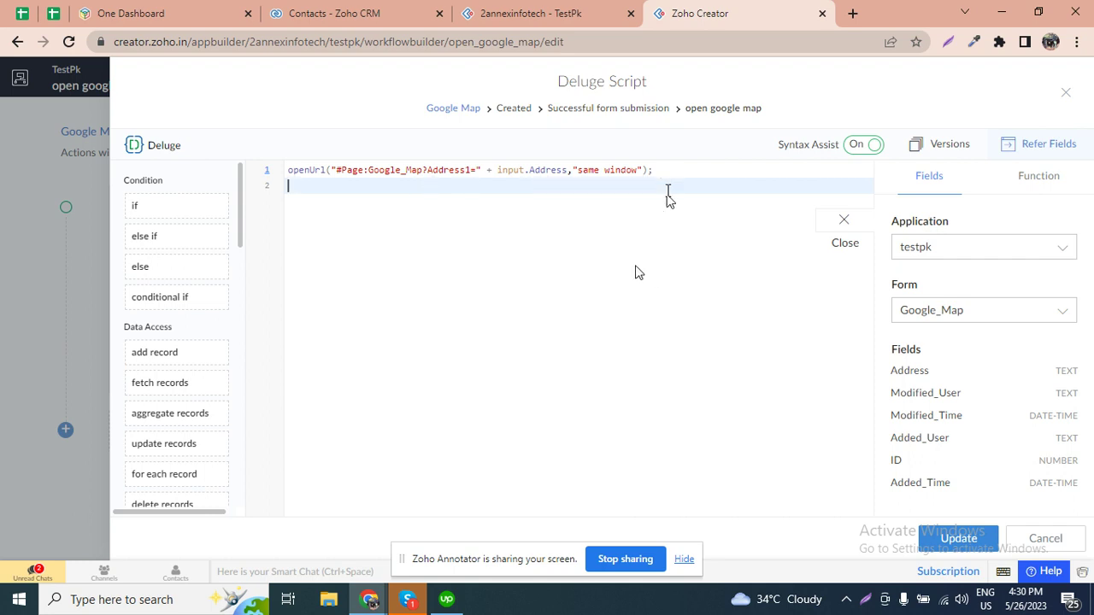
# Step: Fill in Address Line 1 with the office's street address and Address Line 2 with its road in the live Google Map form
pyautogui.click(528, 14)
pyautogui.click(355, 145)
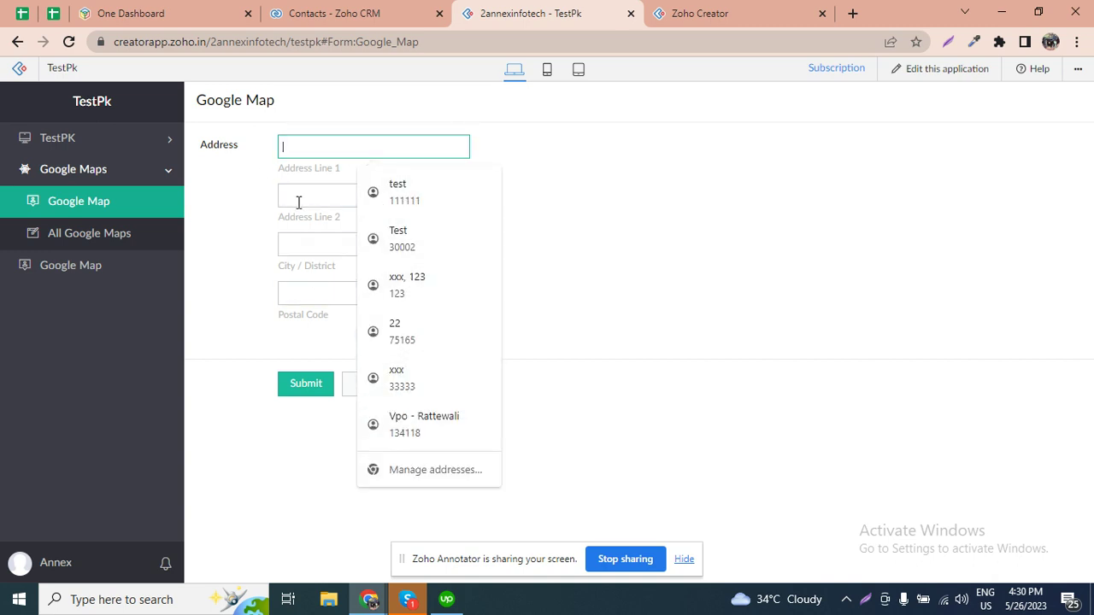
pyautogui.write('a')
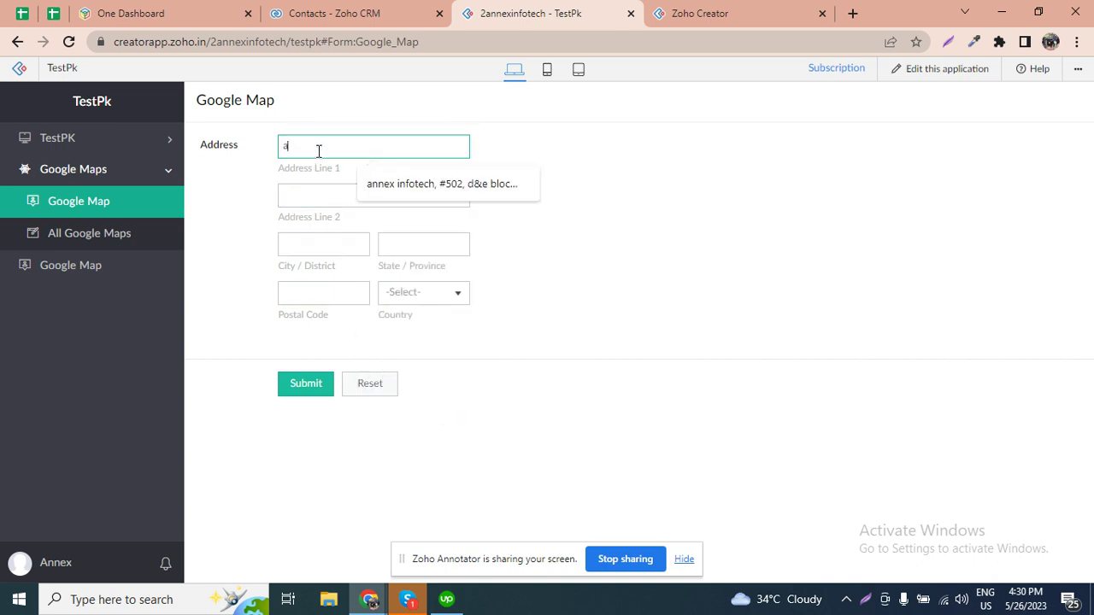
pyautogui.click(435, 182)
pyautogui.click(342, 196)
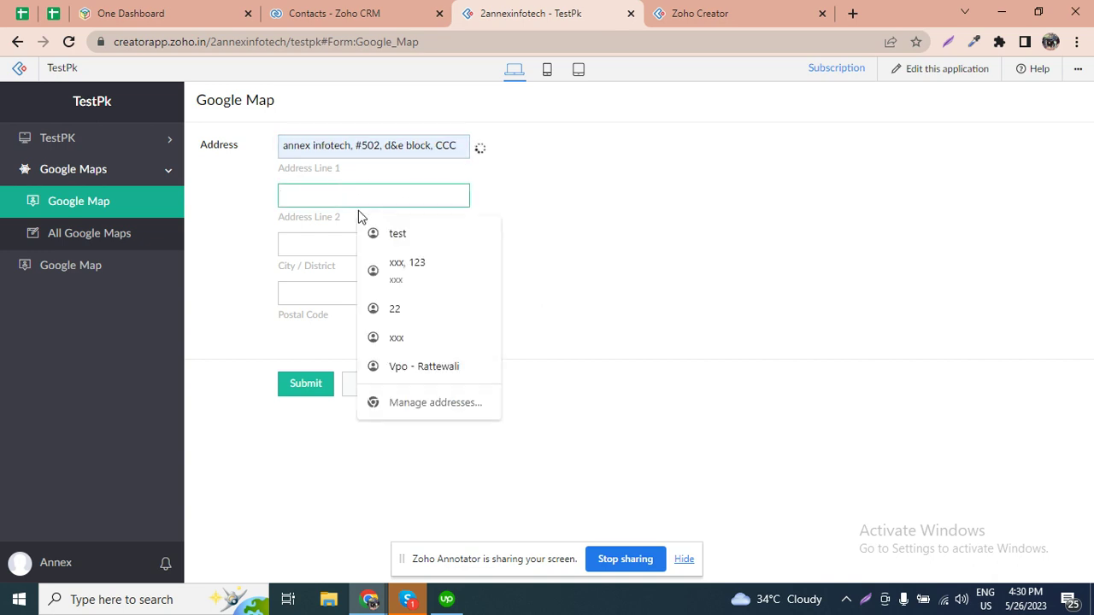
pyautogui.write('v')
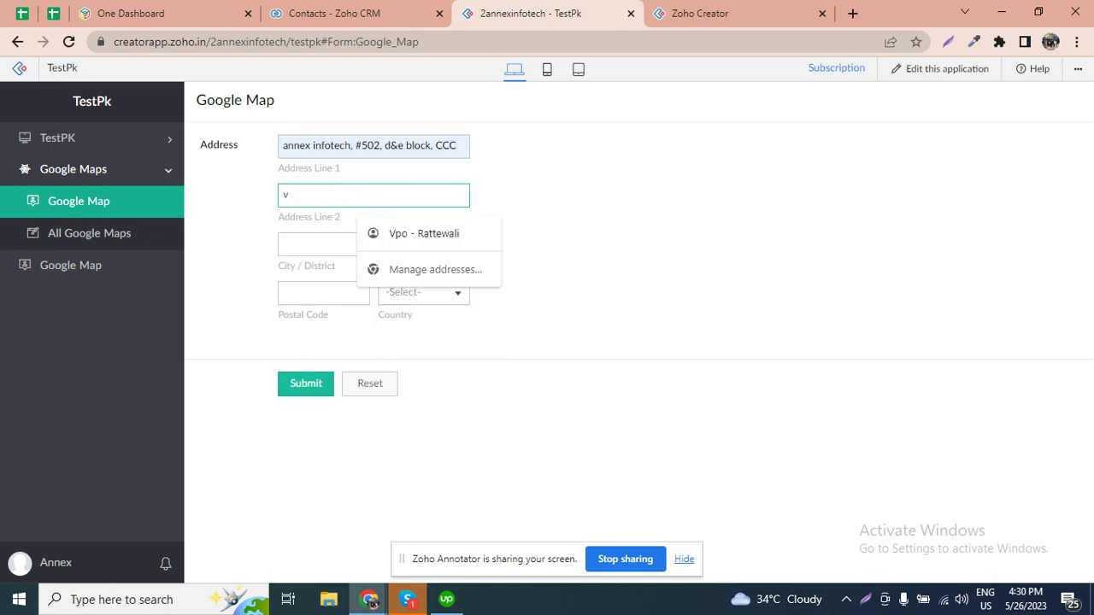
pyautogui.write('ip')
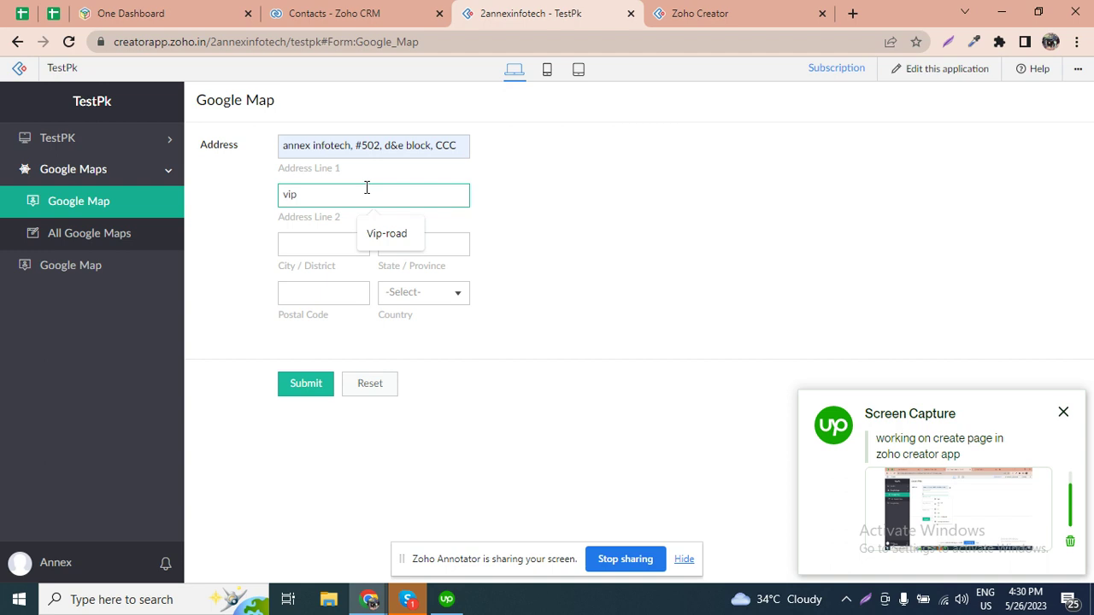
pyautogui.click(389, 238)
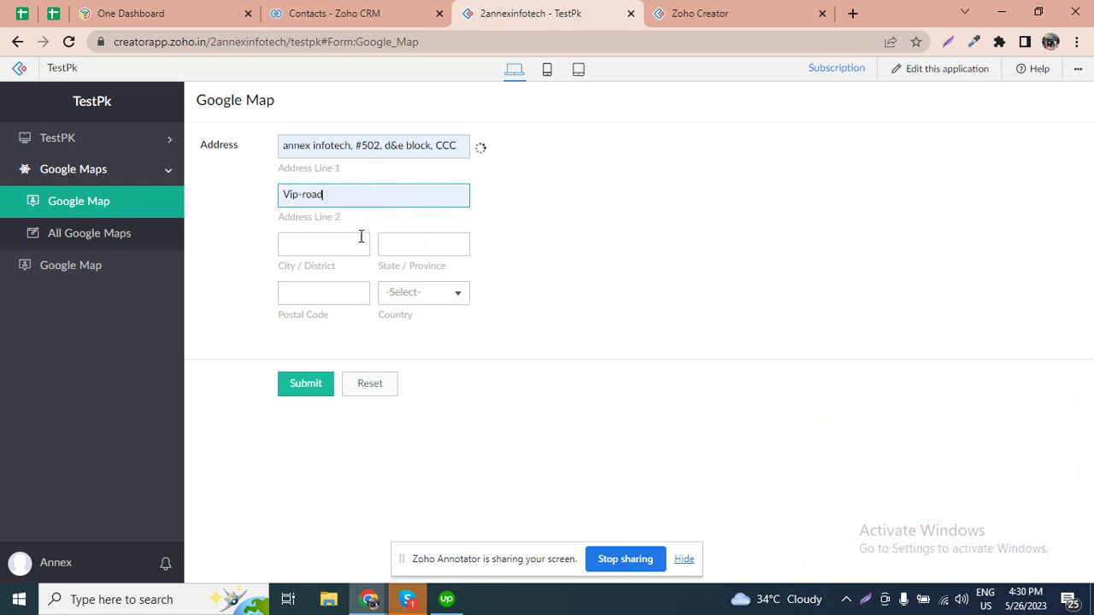
# Step: Enter the office's city in the City / District field and its state in the State / Province field
pyautogui.click(347, 238)
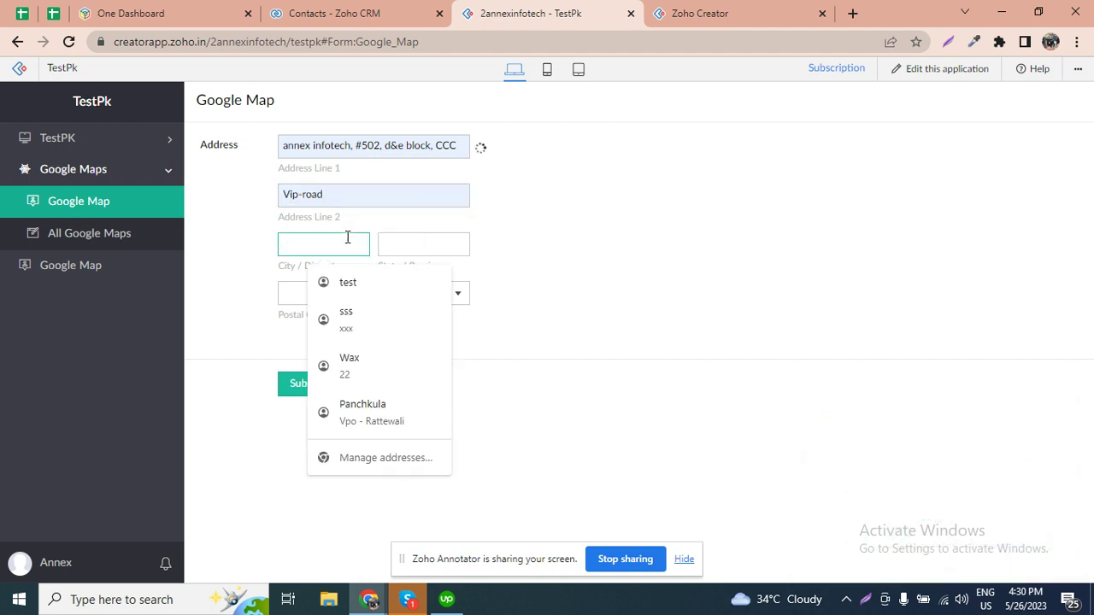
pyautogui.write('z')
pyautogui.click(340, 285)
pyautogui.click(387, 245)
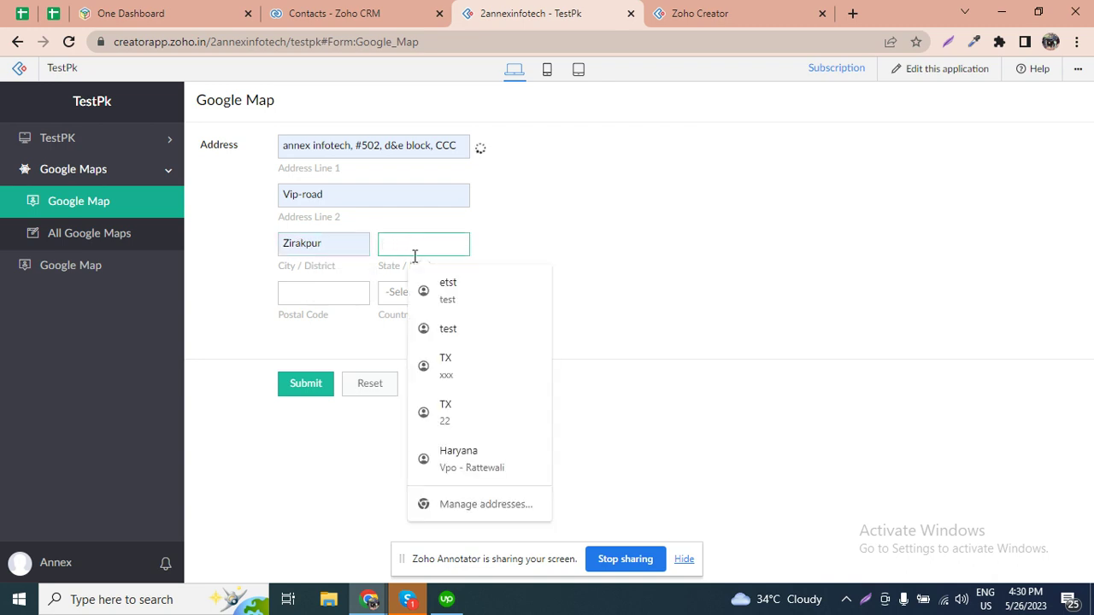
pyautogui.write('p')
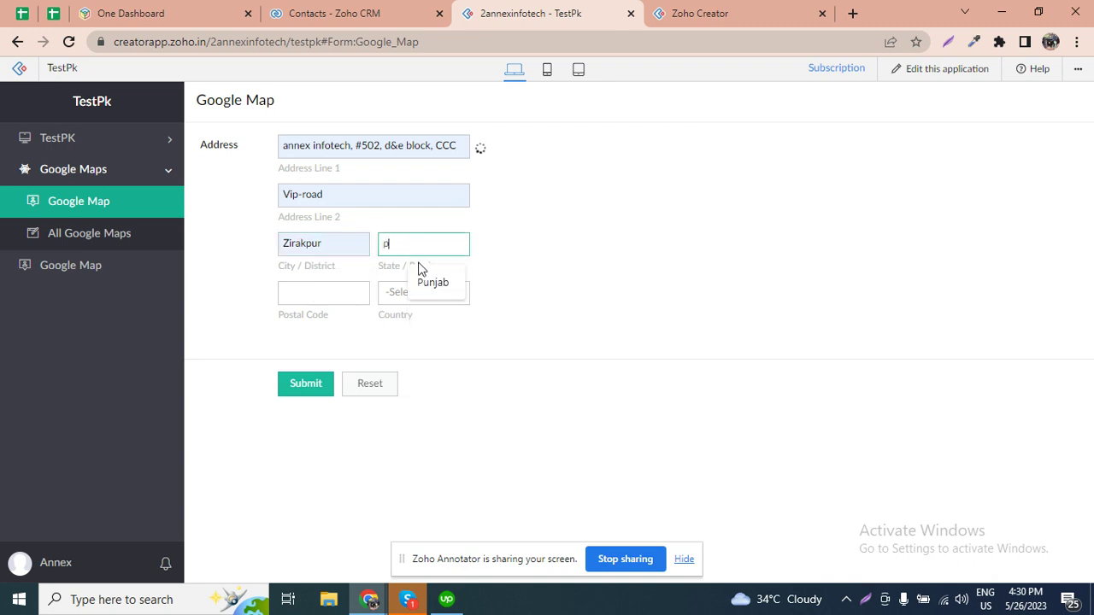
pyautogui.click(420, 281)
# Step: Enter the office's postal code, choose India as the country and submit the form
pyautogui.click(353, 289)
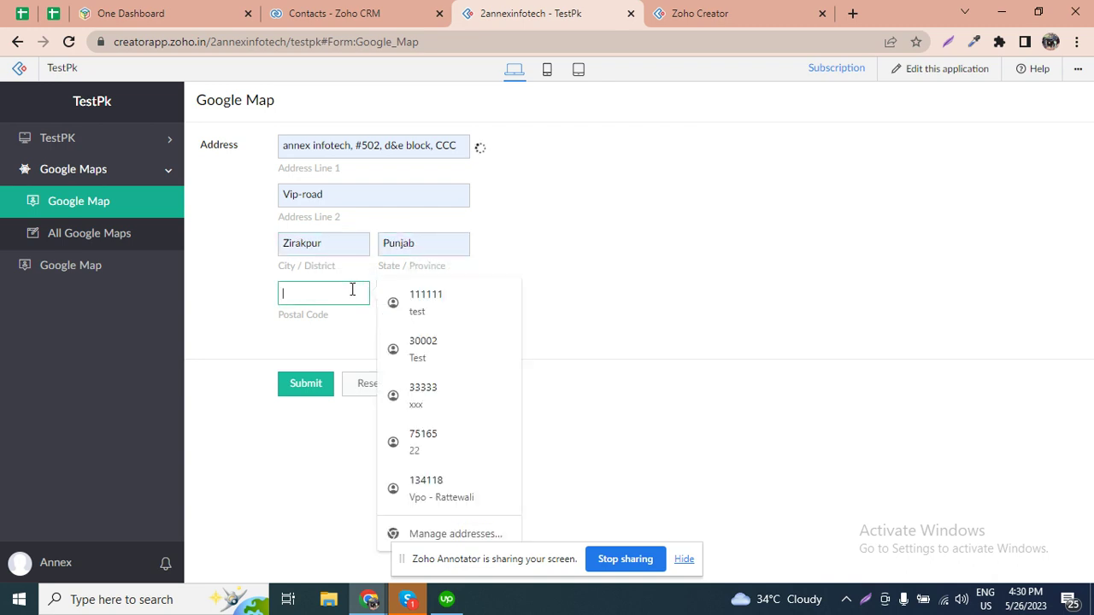
pyautogui.write('14')
pyautogui.click(342, 332)
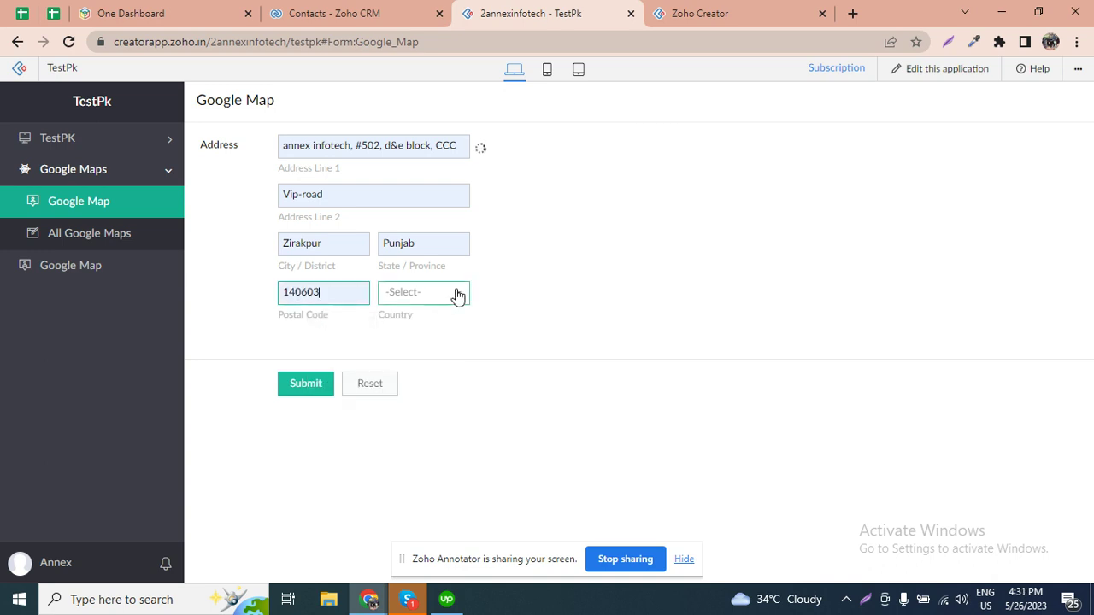
pyautogui.click(457, 294)
pyautogui.write('ind')
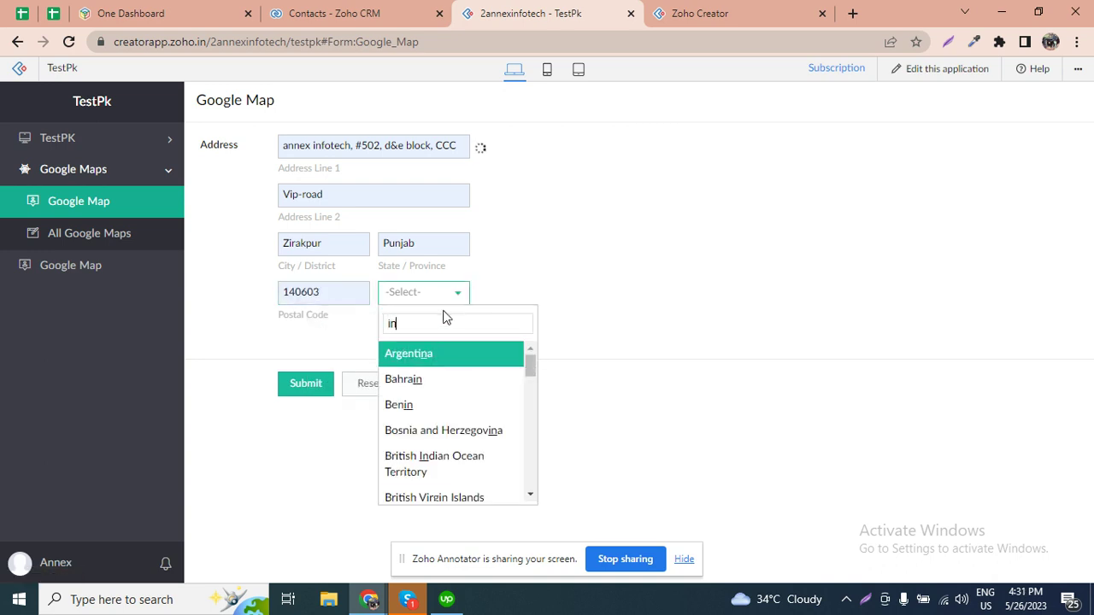
pyautogui.click(440, 379)
pyautogui.click(294, 390)
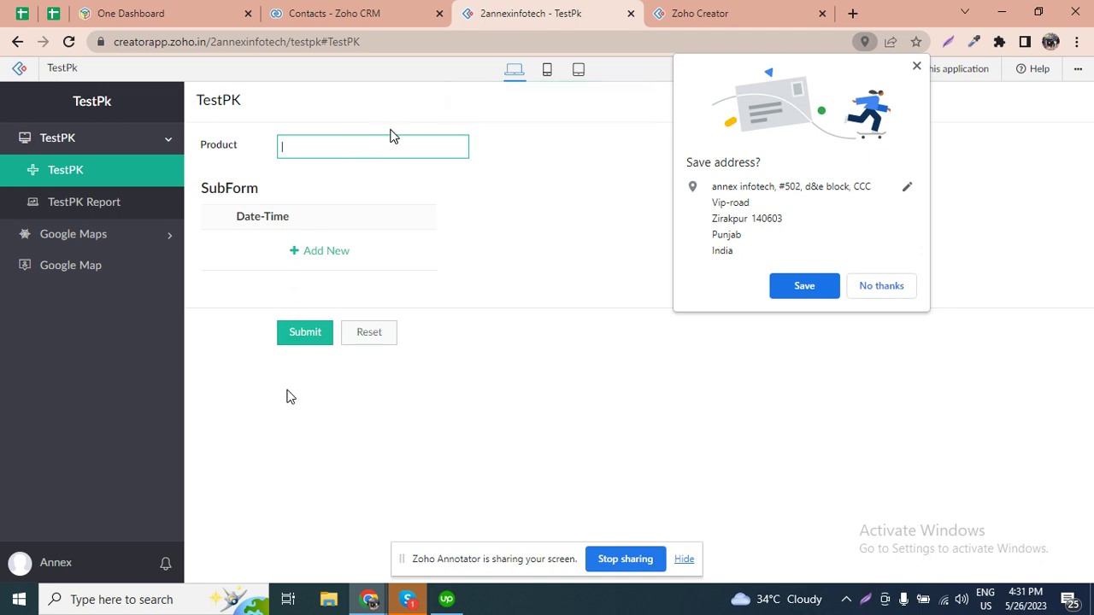
# Step: Check the live Google Map page's URL fragment against the openUrl script and leave the workflow editor
pyautogui.click(389, 9)
pyautogui.click(528, 9)
pyautogui.click(95, 270)
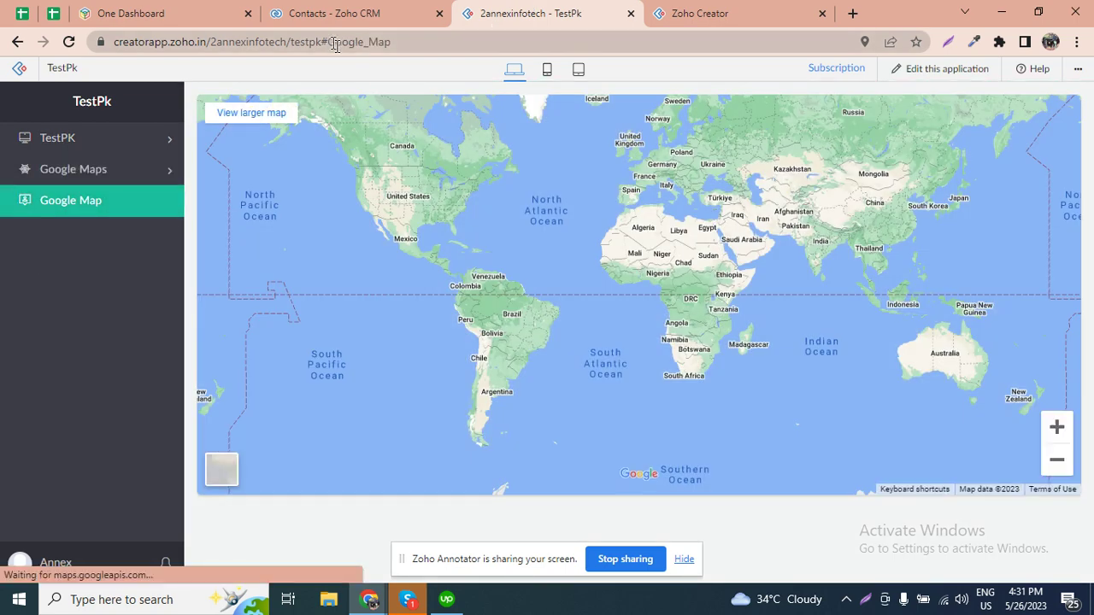
pyautogui.moveTo(322, 41); pyautogui.dragTo(406, 41)
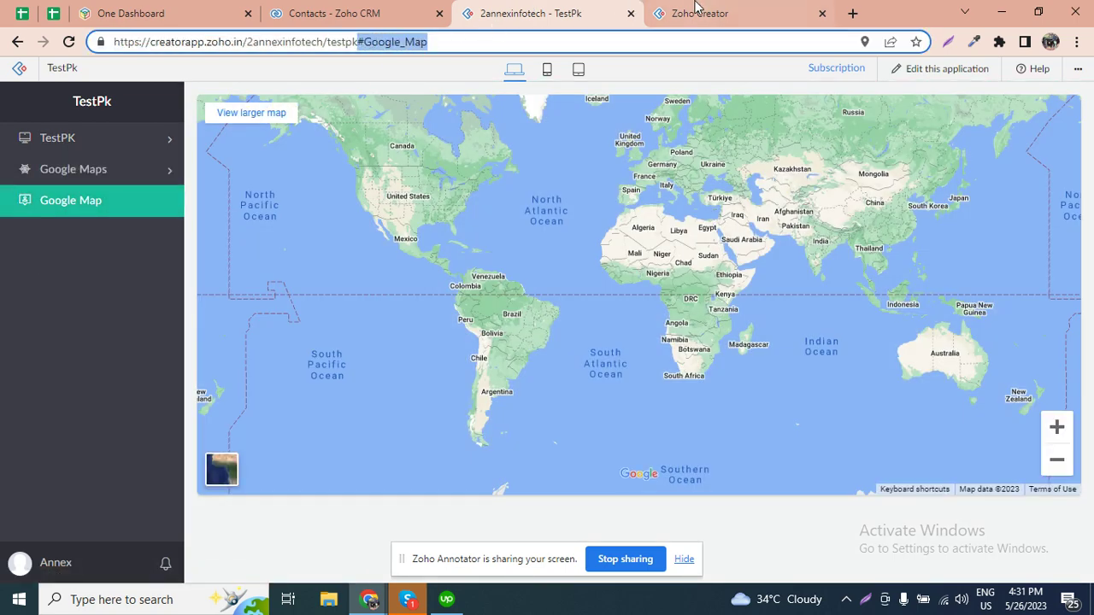
pyautogui.click(696, 10)
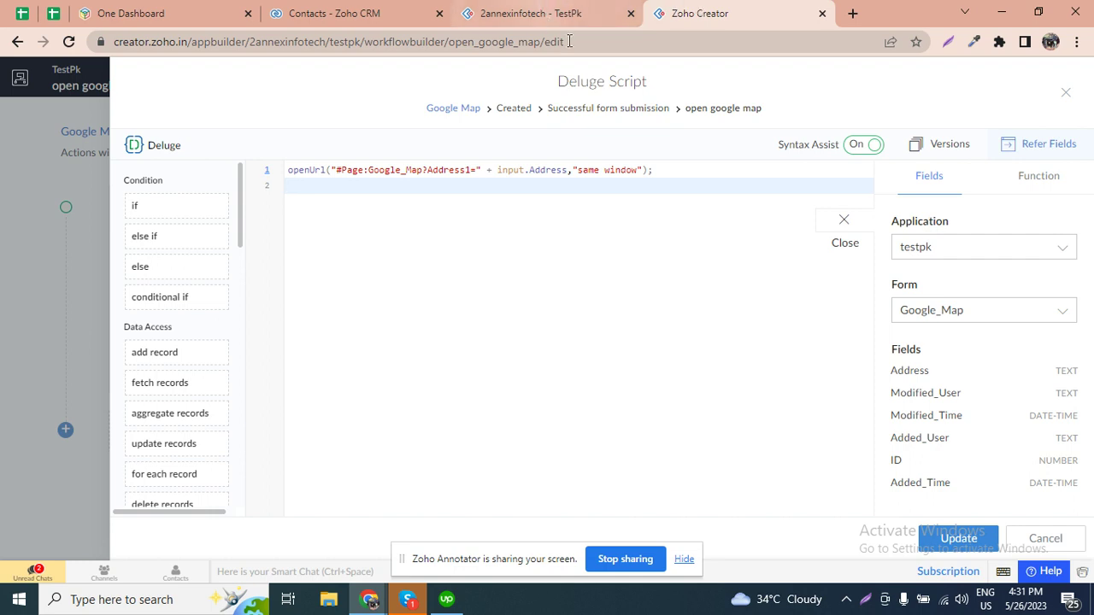
pyautogui.click(1065, 92)
pyautogui.click(1058, 79)
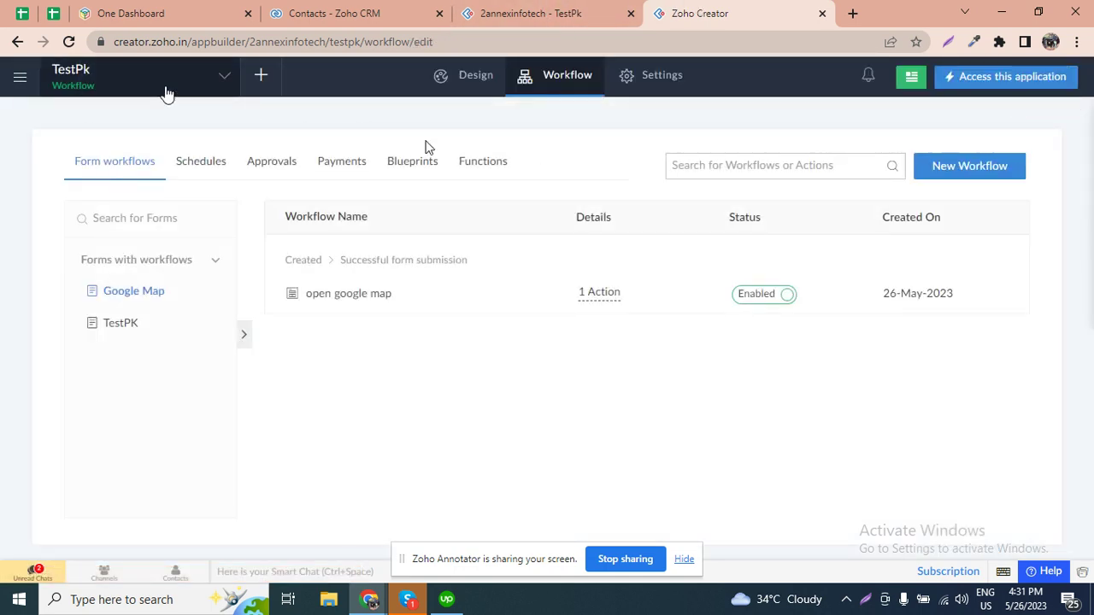
# Step: Check the Google Map page's link name in its page design URL against the live application
pyautogui.click(166, 92)
pyautogui.click(646, 194)
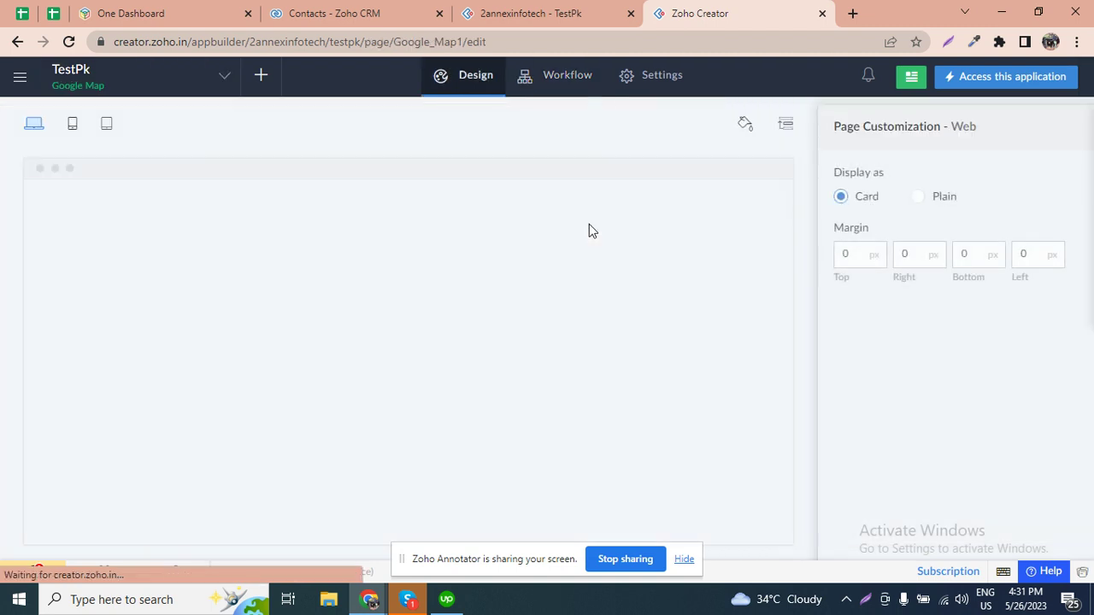
pyautogui.doubleClick(436, 41)
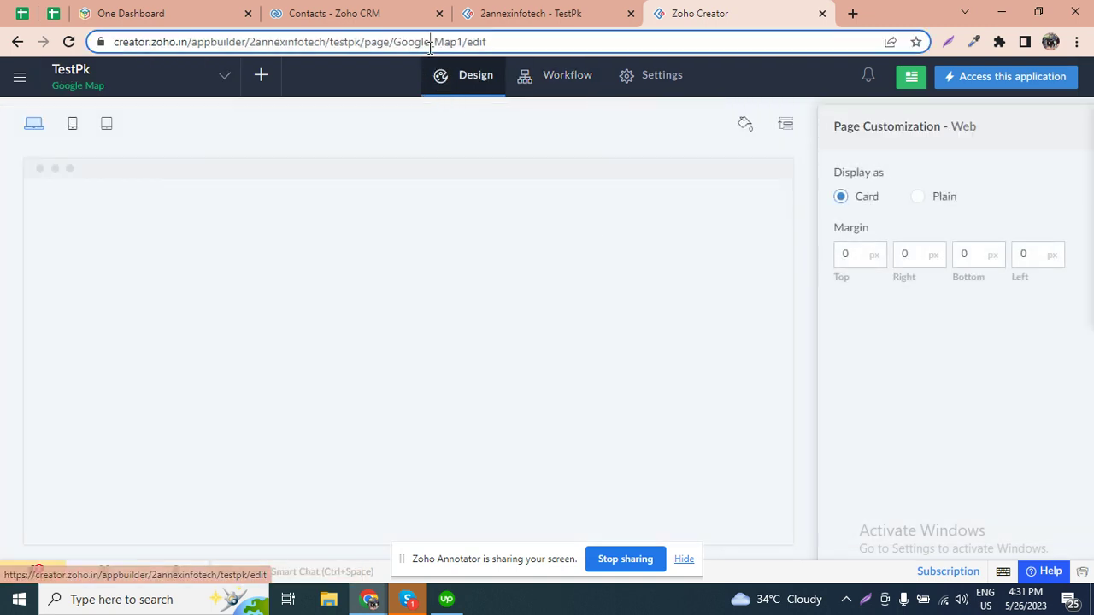
pyautogui.click(549, 7)
pyautogui.click(701, 10)
# Step: Change the page name in the open google map workflow's openUrl script to Google_Map1 and update the script
pyautogui.click(557, 84)
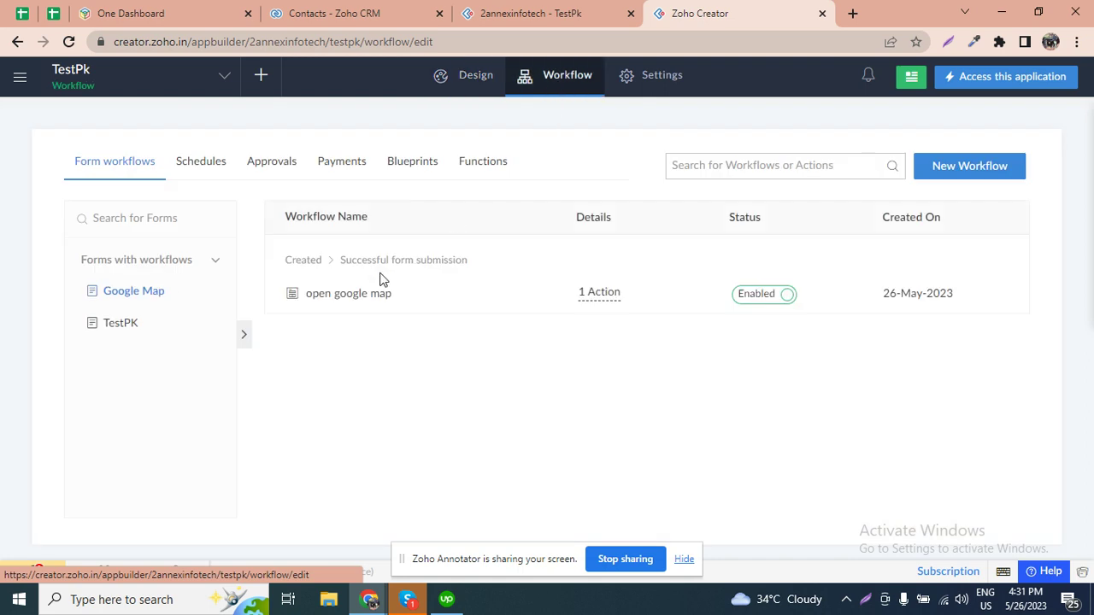
pyautogui.click(337, 295)
pyautogui.click(357, 318)
pyautogui.click(428, 178)
pyautogui.write('1')
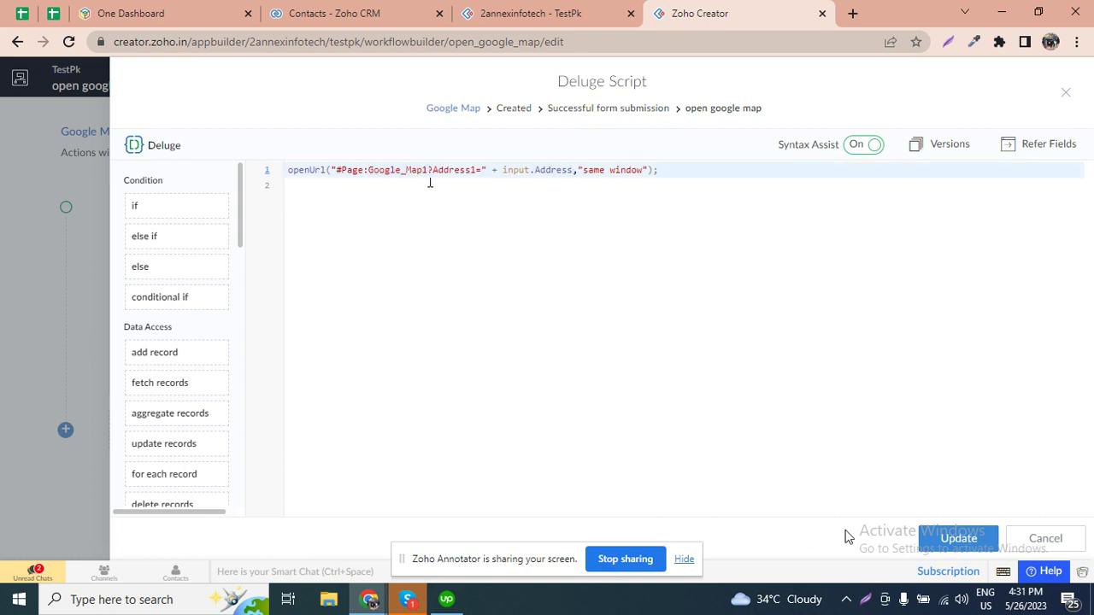
pyautogui.click(958, 538)
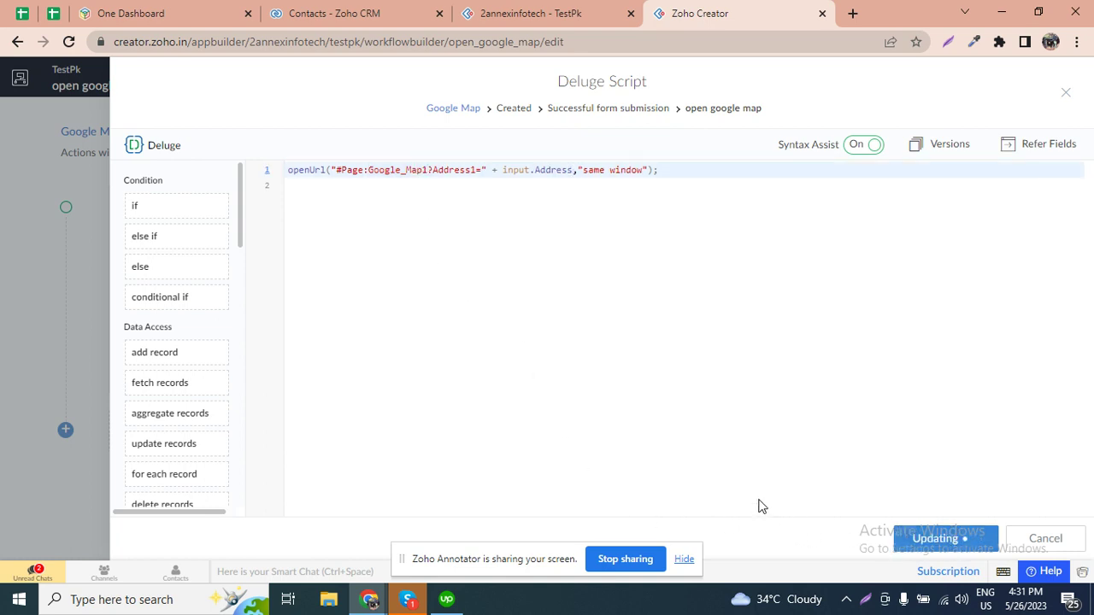
# Step: Open the live Google Map form and fill in Address Line 1 with the office's street address and Address Line 2 with its road
pyautogui.click(529, 12)
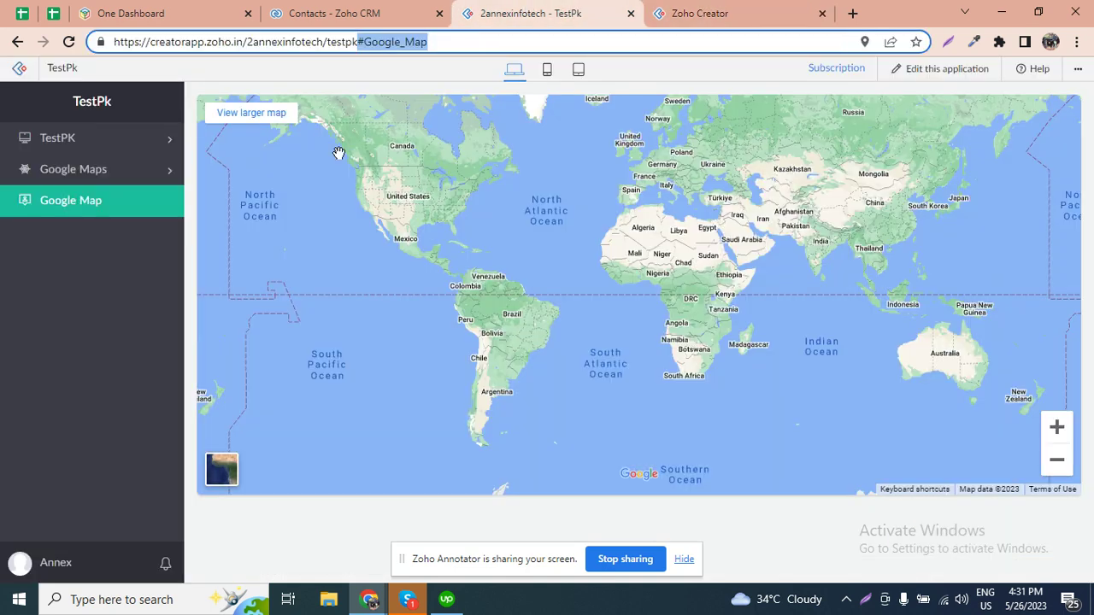
pyautogui.click(152, 176)
pyautogui.click(146, 201)
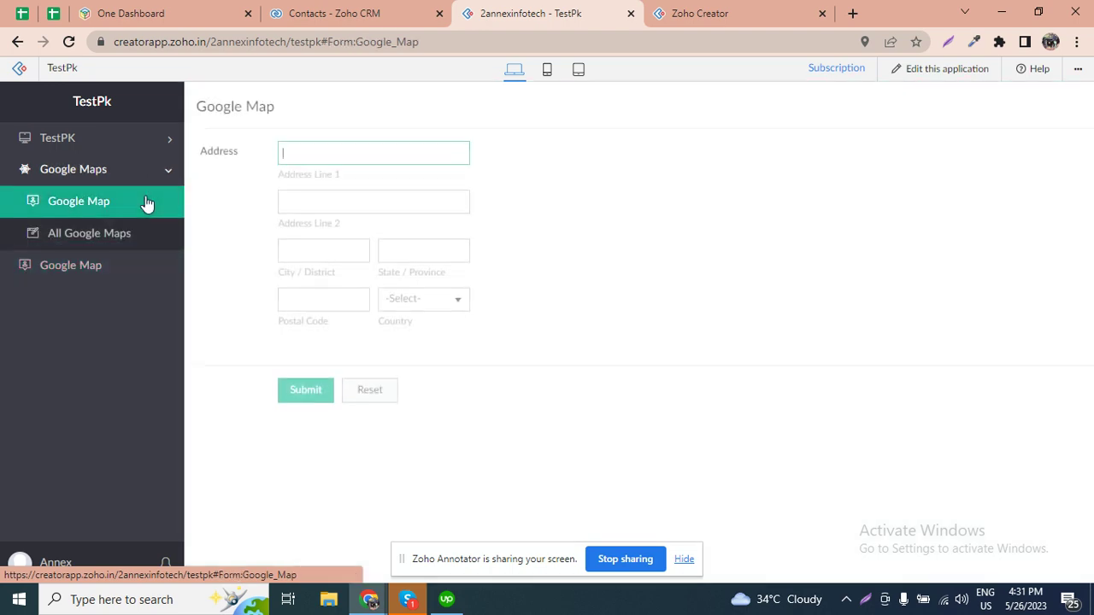
pyautogui.click(342, 144)
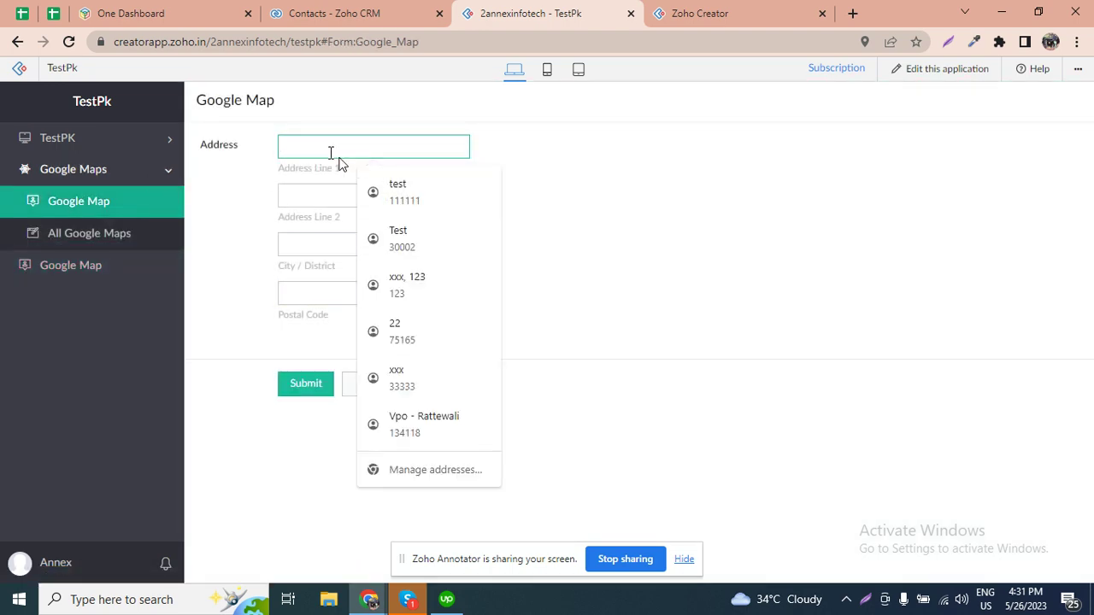
pyautogui.write('ann')
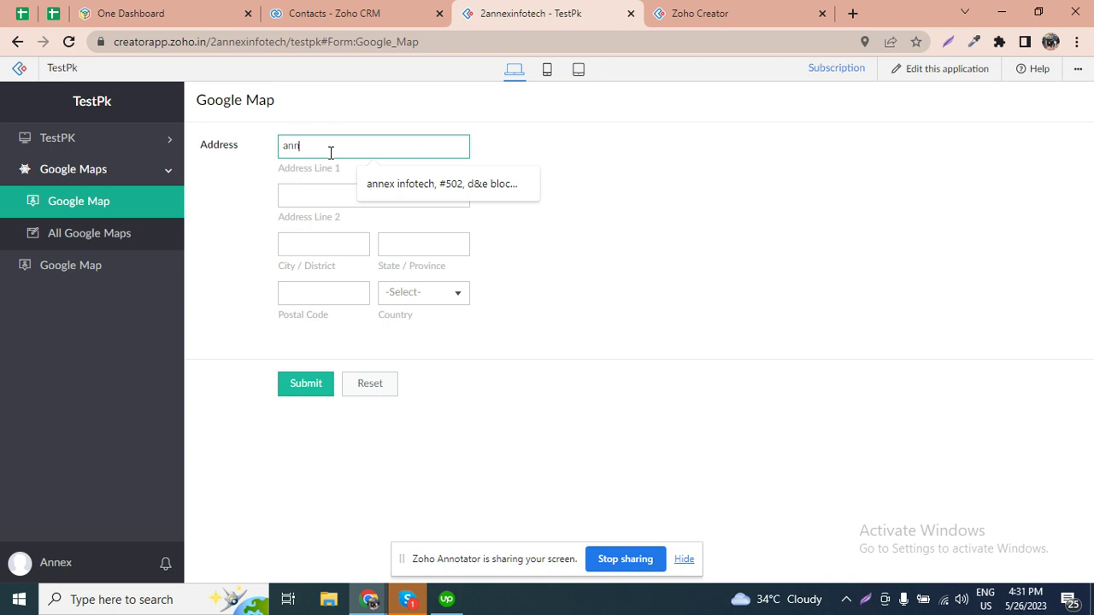
pyautogui.click(427, 183)
pyautogui.click(374, 202)
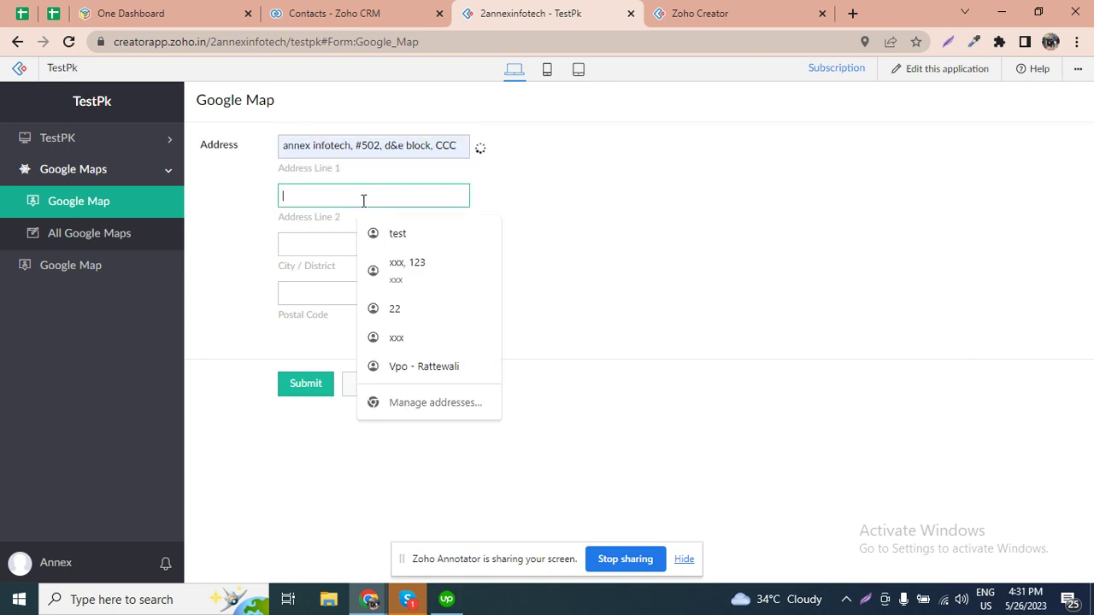
pyautogui.write('v')
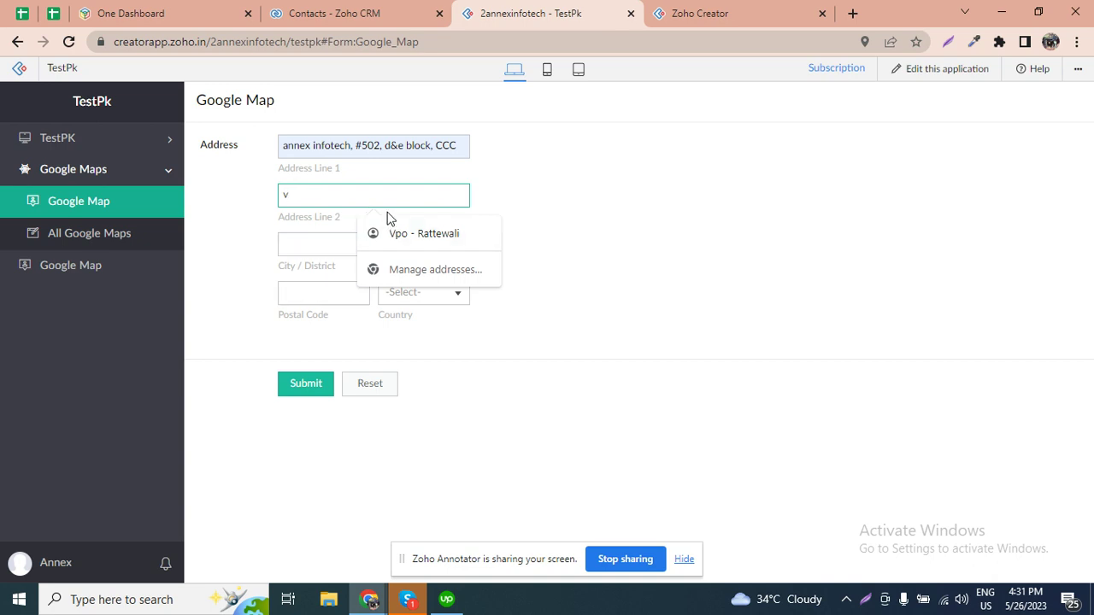
pyautogui.write('ip-road')
pyautogui.click(384, 235)
# Step: Enter the office's city in the City / District field and its state in the State / Province field
pyautogui.click(342, 244)
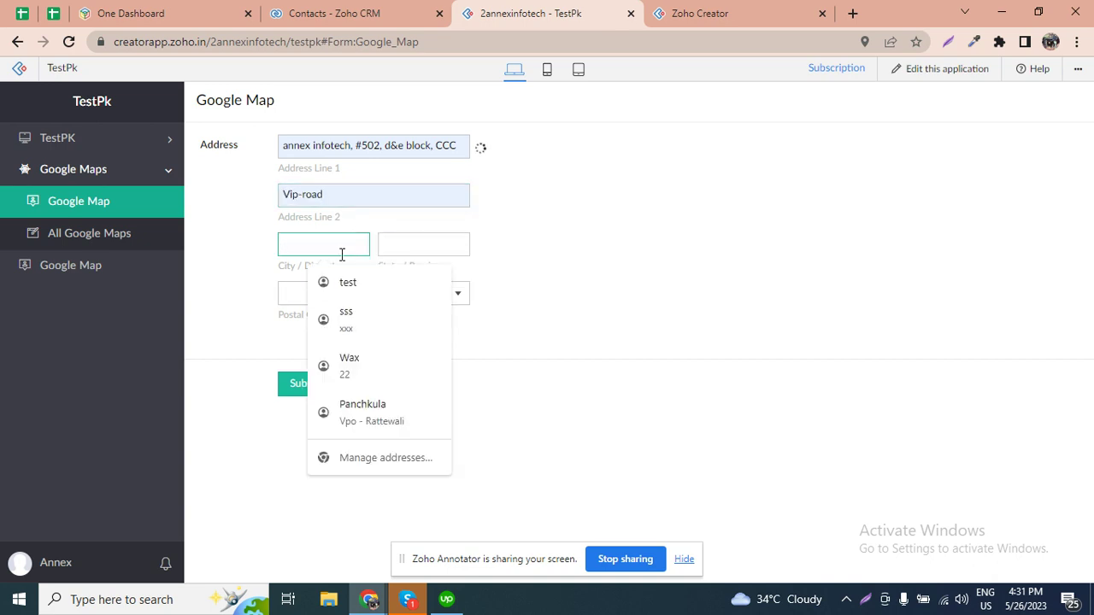
pyautogui.write('zi')
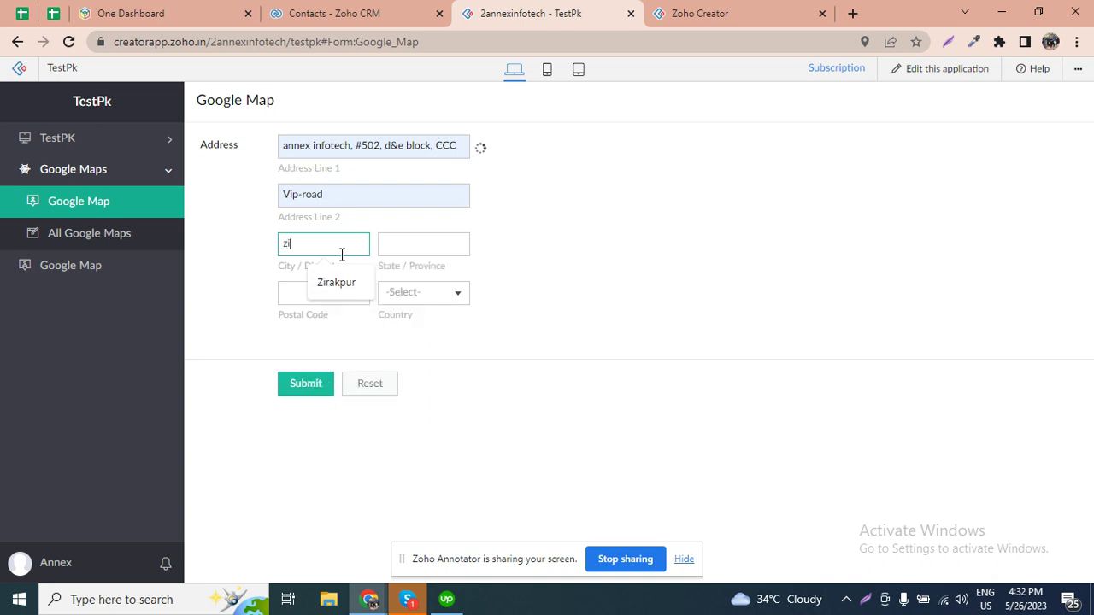
pyautogui.click(336, 283)
pyautogui.click(429, 245)
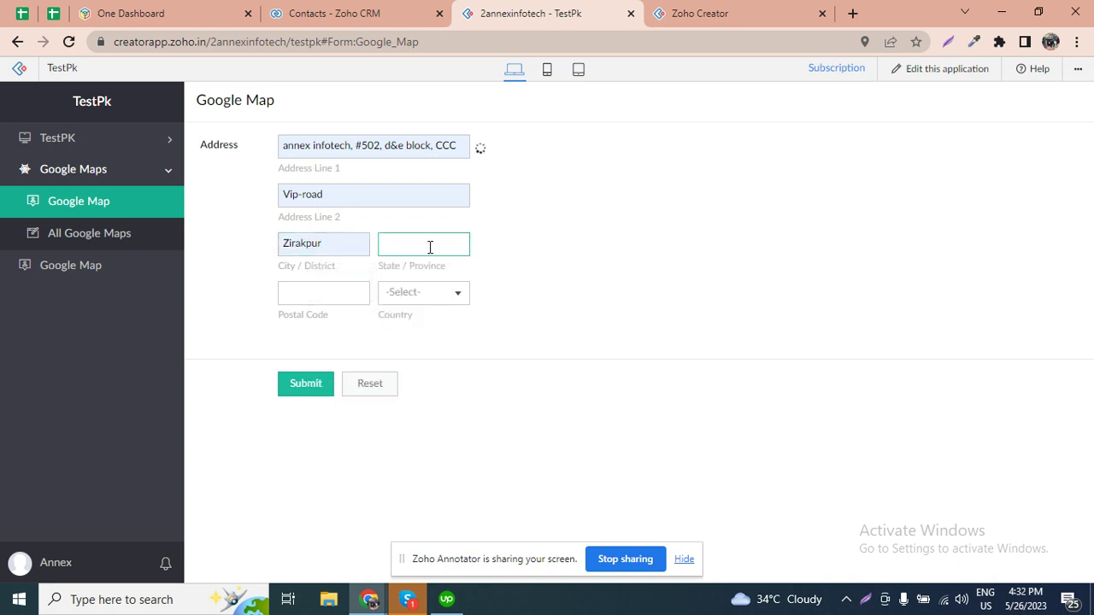
pyautogui.write('pu')
pyautogui.click(434, 282)
# Step: Enter the office's postal code, choose India as the country and submit the form, declining to save the address in the browser
pyautogui.click(327, 289)
pyautogui.write('1')
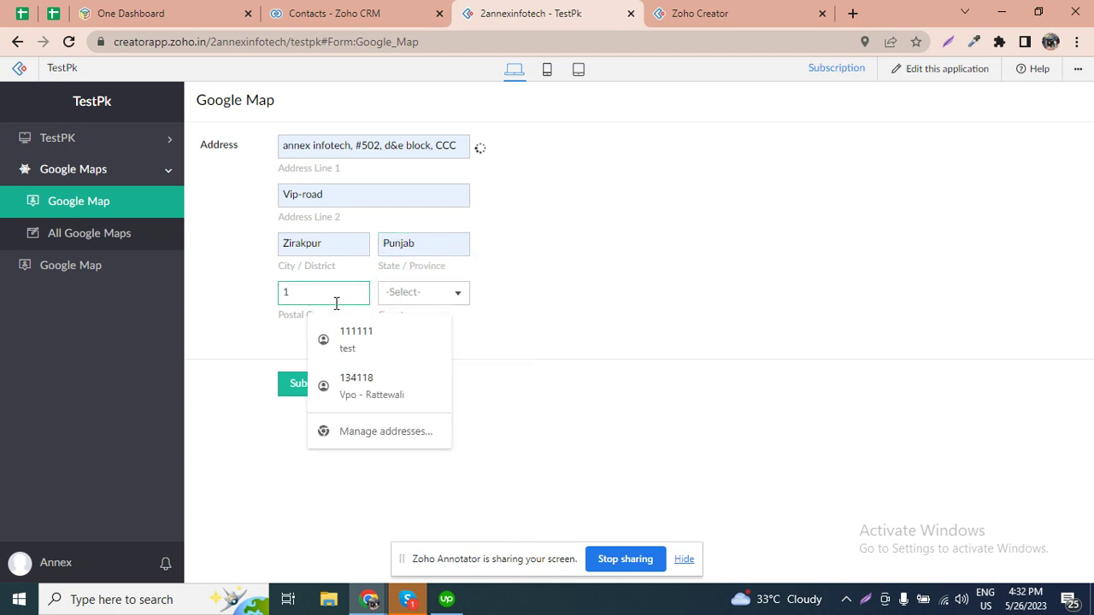
pyautogui.write('40603')
pyautogui.click(335, 331)
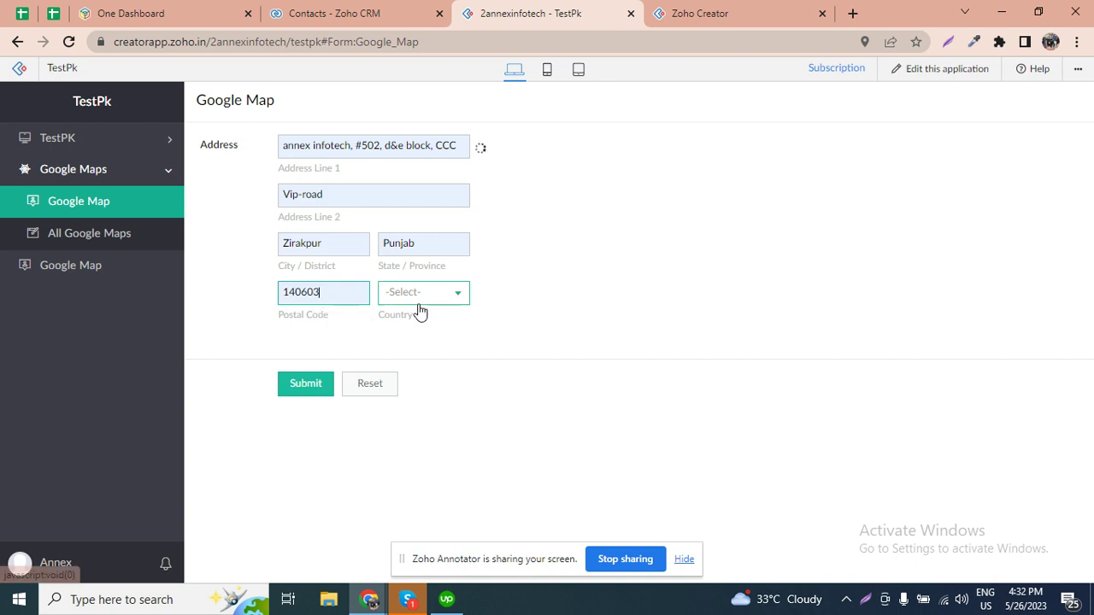
pyautogui.click(429, 300)
pyautogui.write('india')
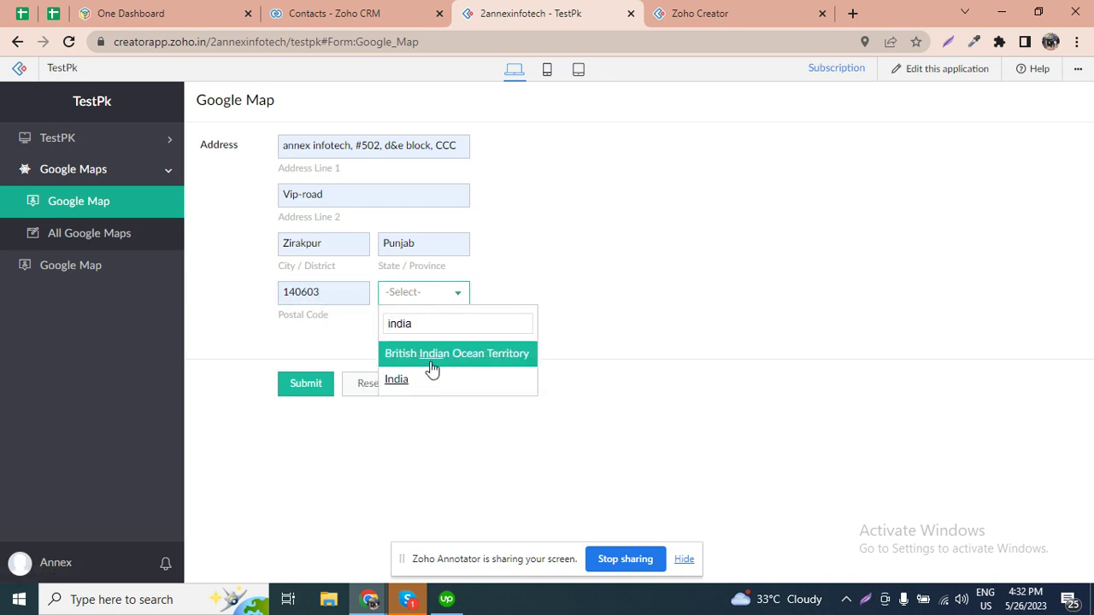
pyautogui.click(427, 380)
pyautogui.click(287, 390)
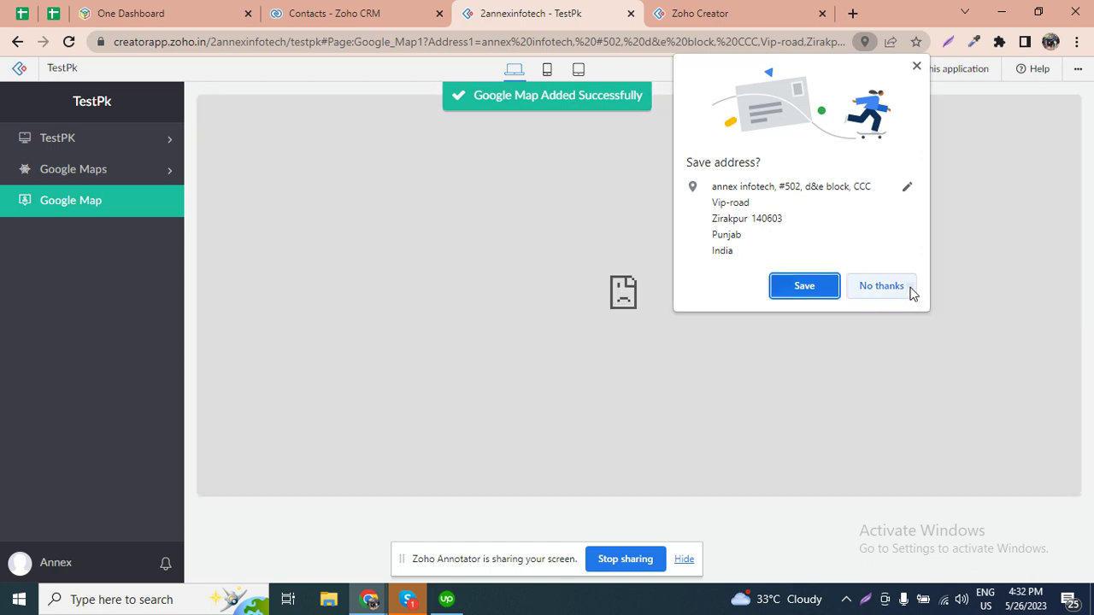
pyautogui.click(909, 291)
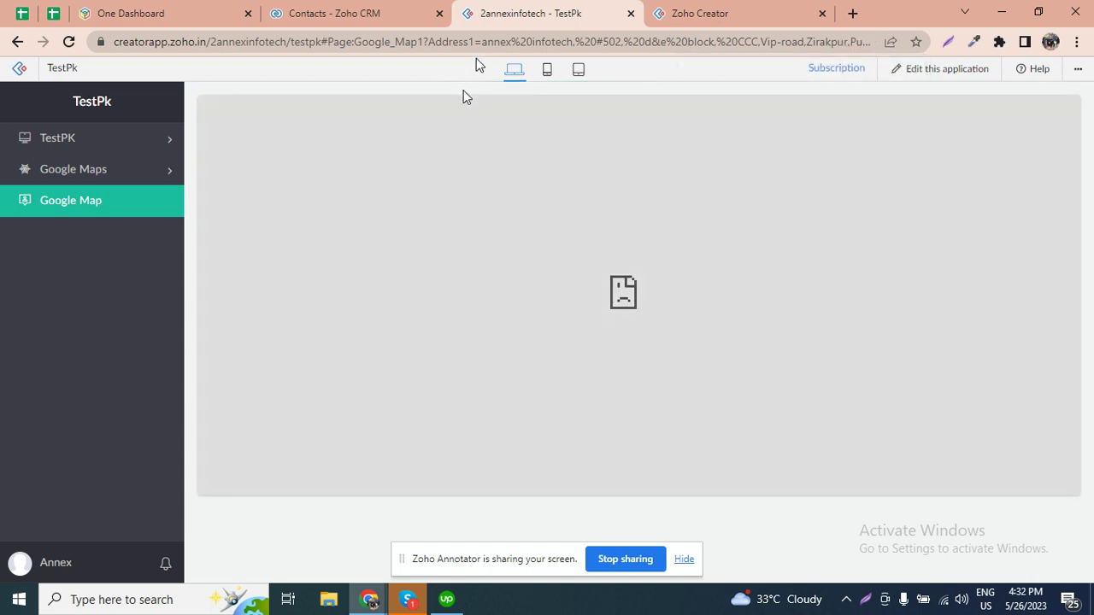
# Step: Inspect the Address1 parameter in the opened map page's URL and go back to the plain Google Map page
pyautogui.moveTo(482, 41); pyautogui.dragTo(987, 81)
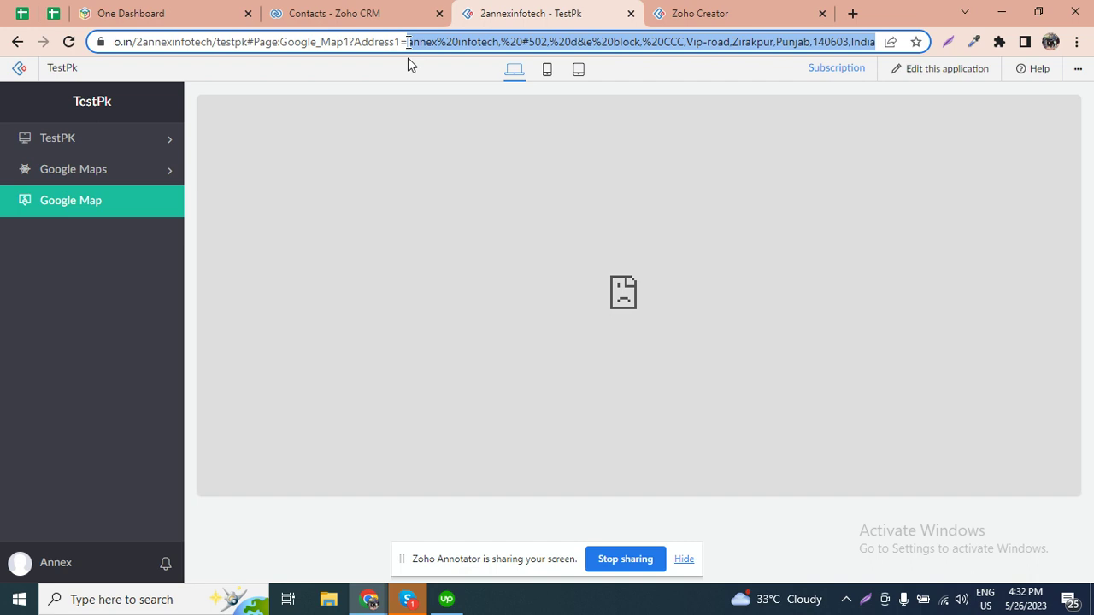
pyautogui.click(408, 42)
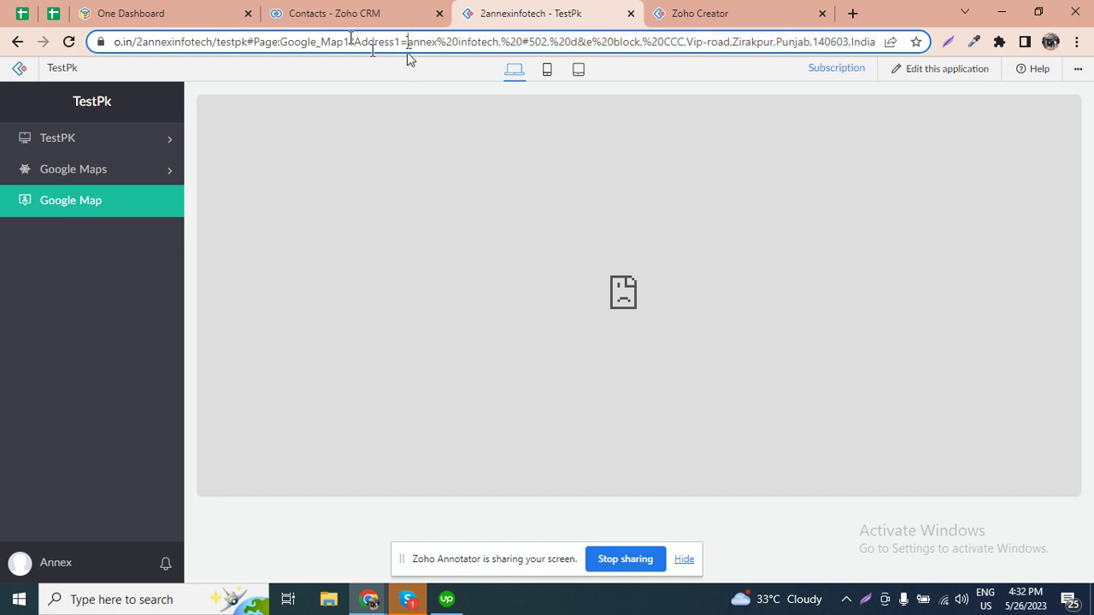
pyautogui.press('Return')
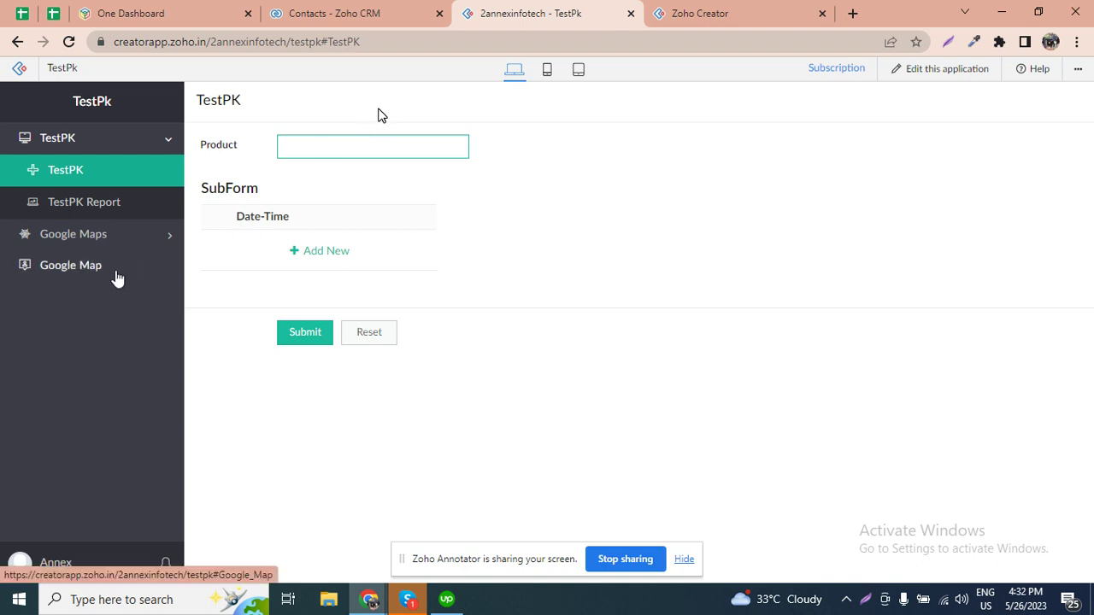
pyautogui.click(17, 41)
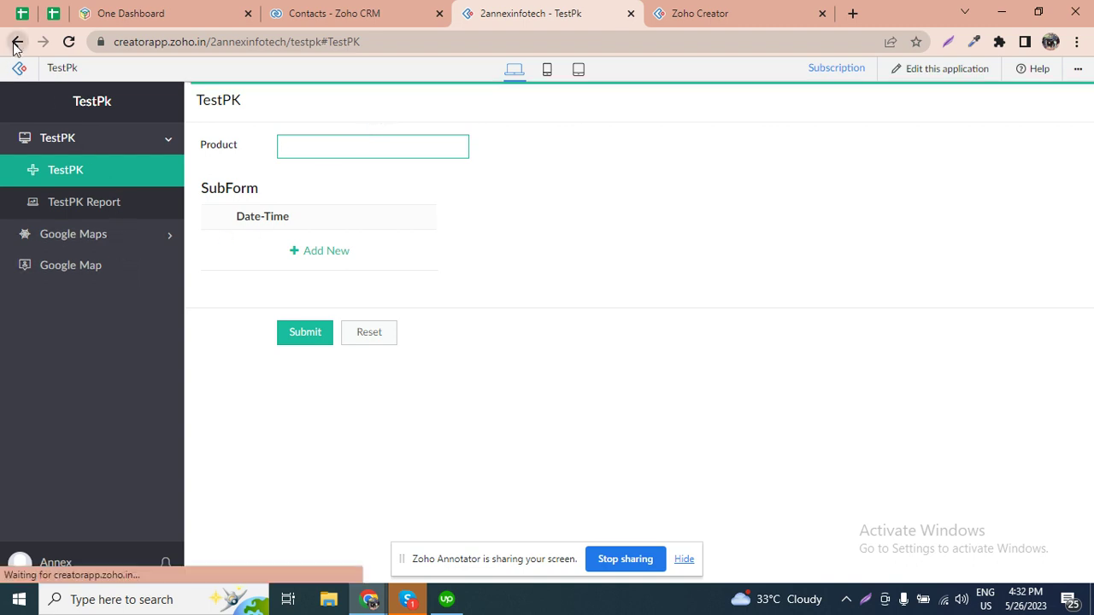
pyautogui.click(16, 45)
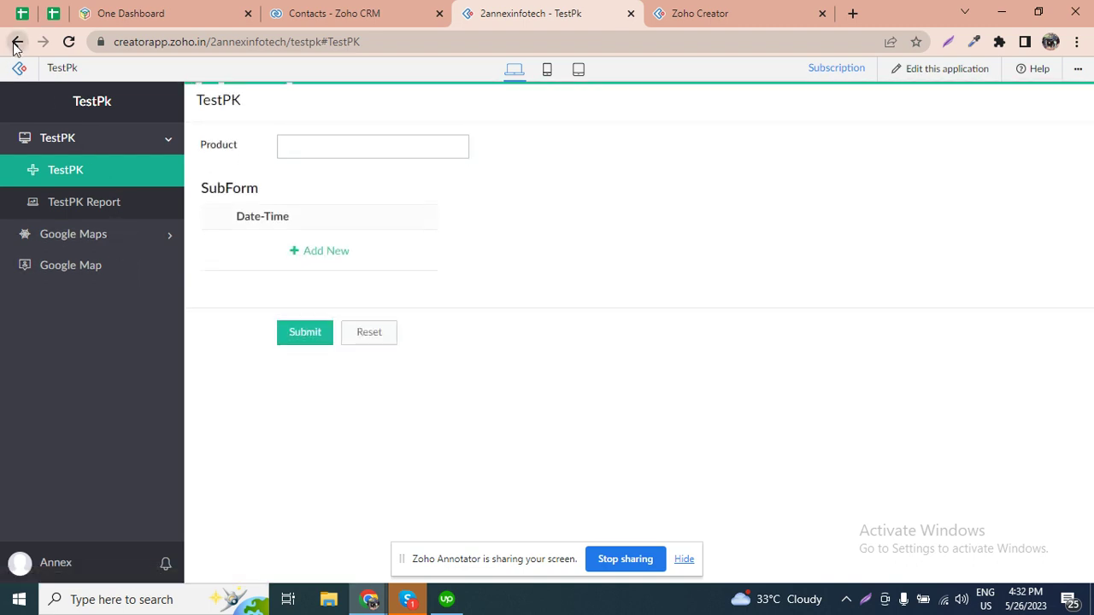
pyautogui.click(79, 273)
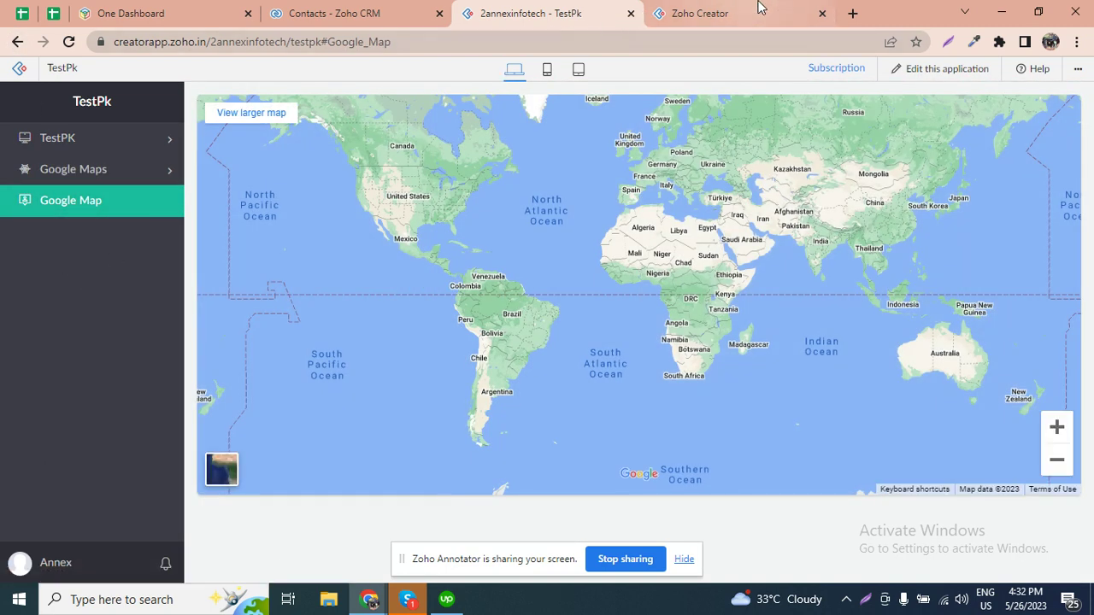
pyautogui.click(415, 45)
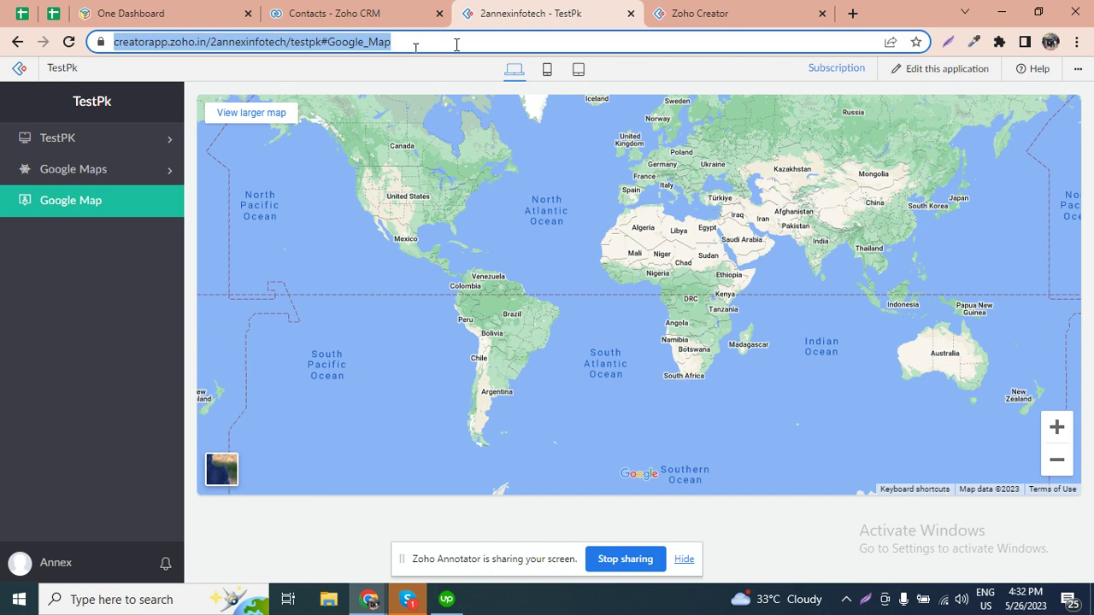
pyautogui.click(457, 43)
pyautogui.write('?Google_Map1')
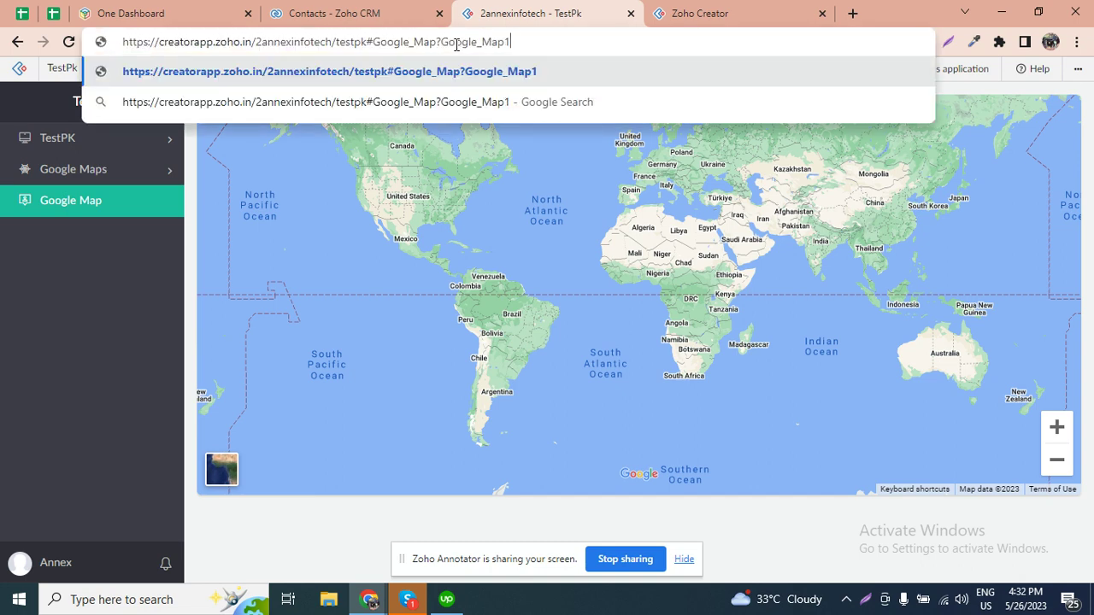
pyautogui.hotkey('ctrl', 'BackSpace')
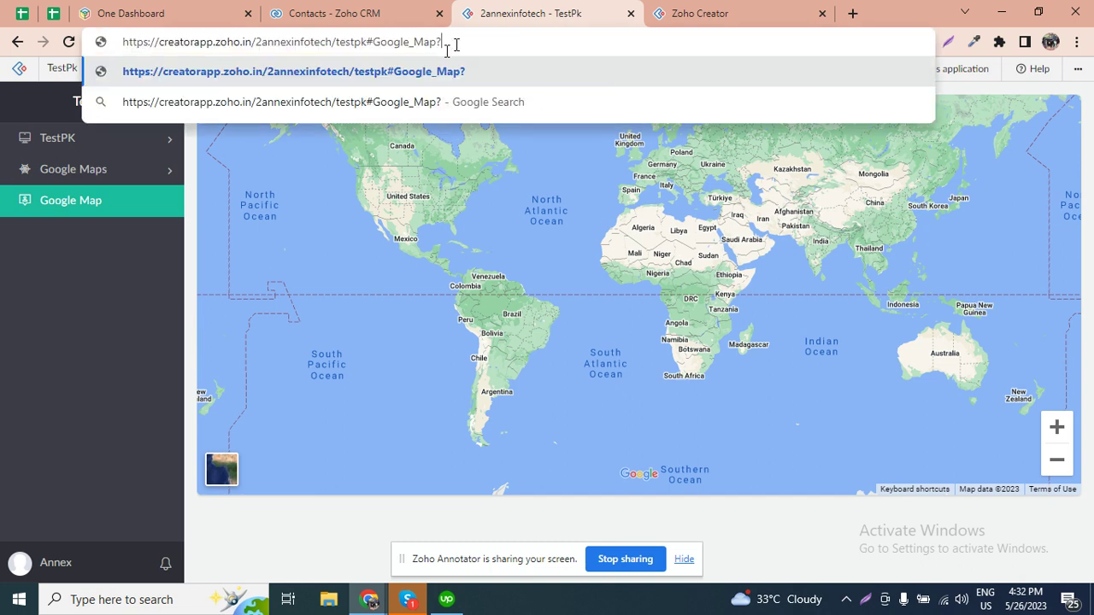
pyautogui.doubleClick(418, 42)
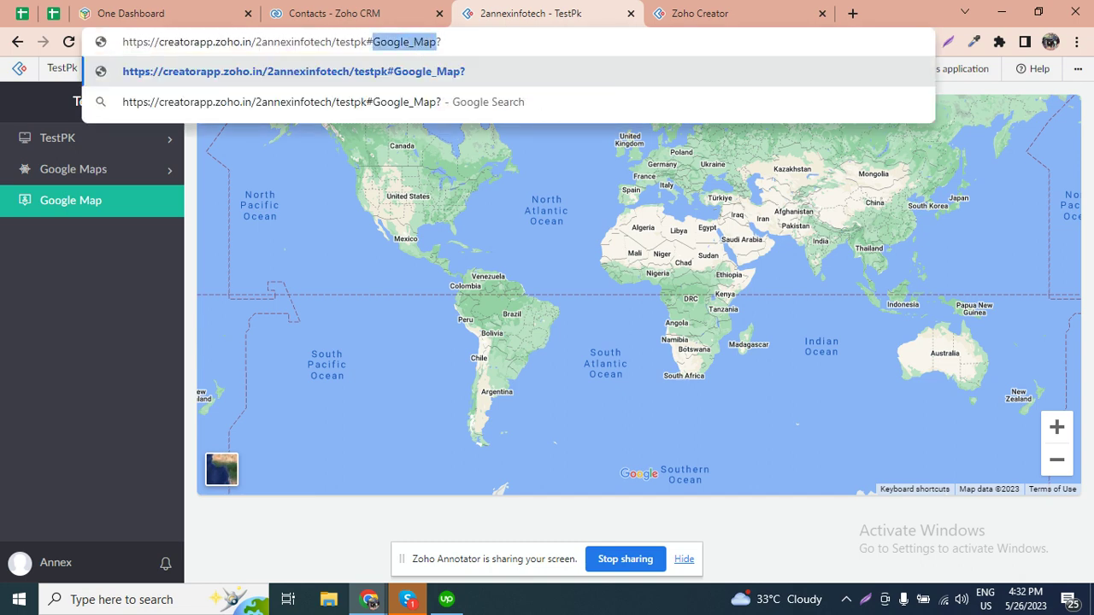
# Step: Compare the page name in the openUrl script with the live page's URL and close the workflow editor
pyautogui.click(694, 13)
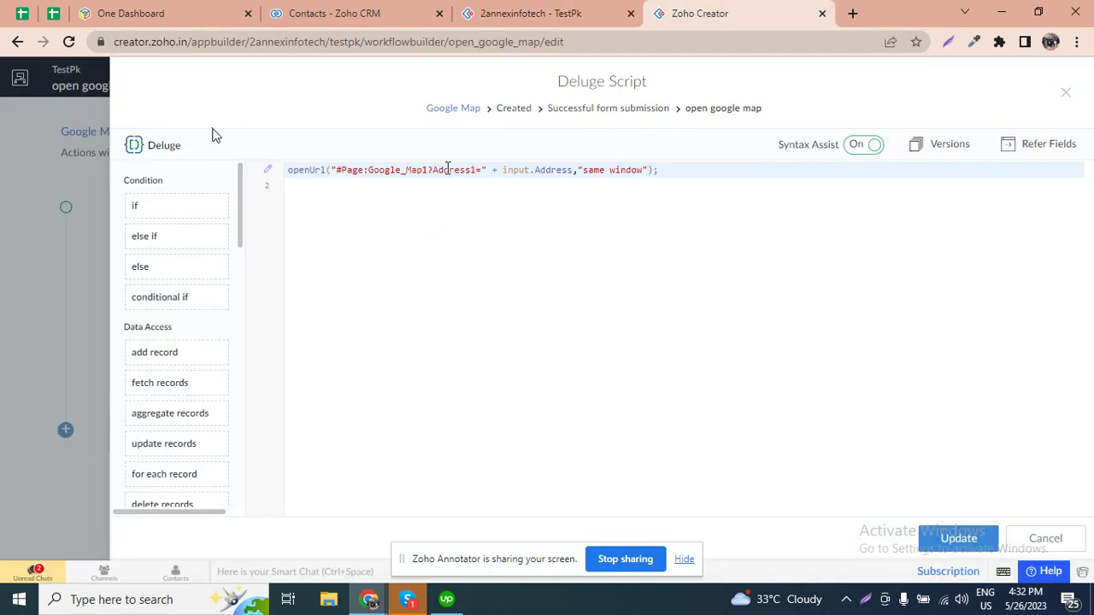
pyautogui.doubleClick(413, 170)
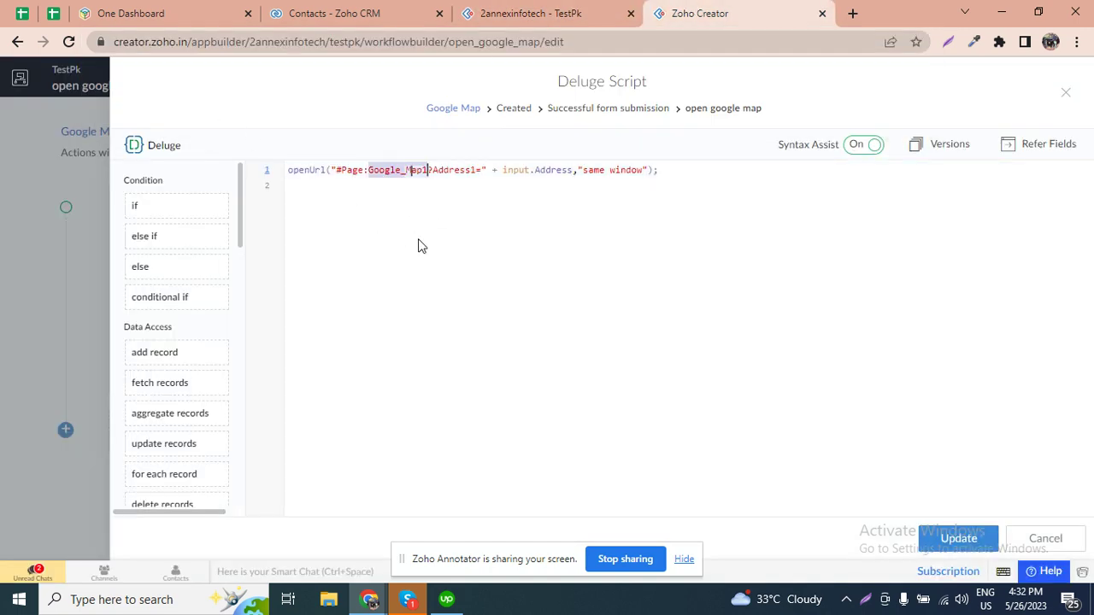
pyautogui.click(530, 12)
pyautogui.click(718, 15)
pyautogui.click(1057, 94)
pyautogui.click(1056, 86)
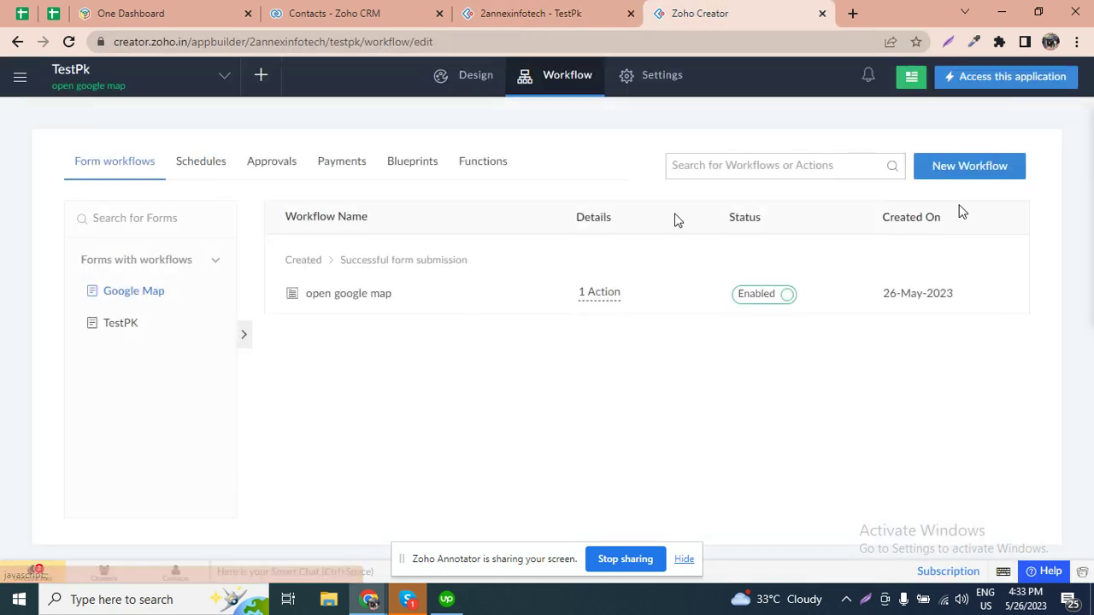
# Step: Open the Google Map page of the TestPk application in the page builder
pyautogui.click(224, 77)
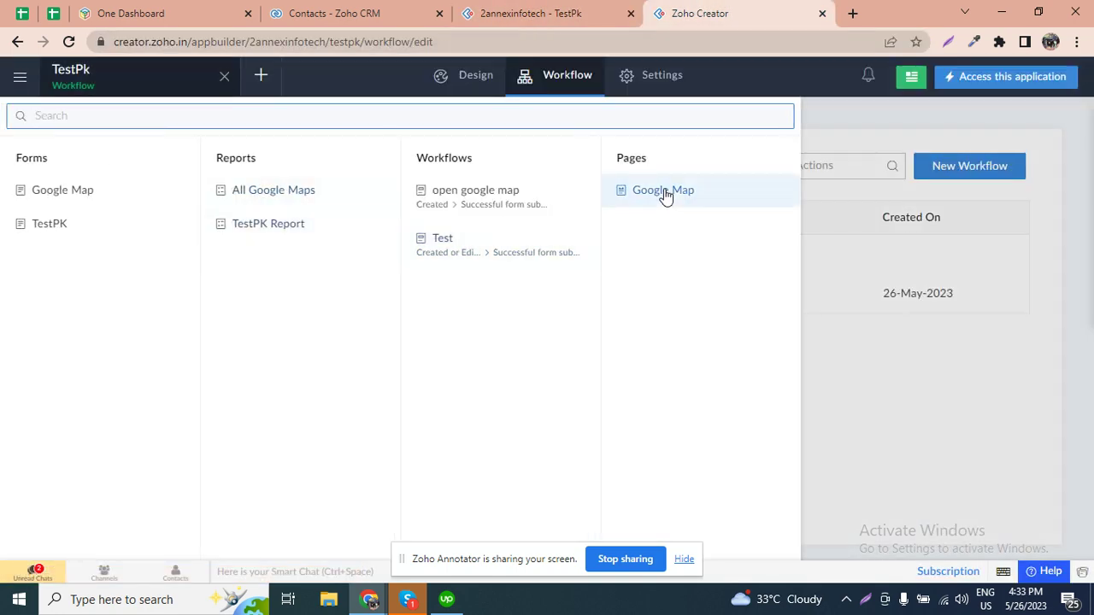
pyautogui.click(664, 191)
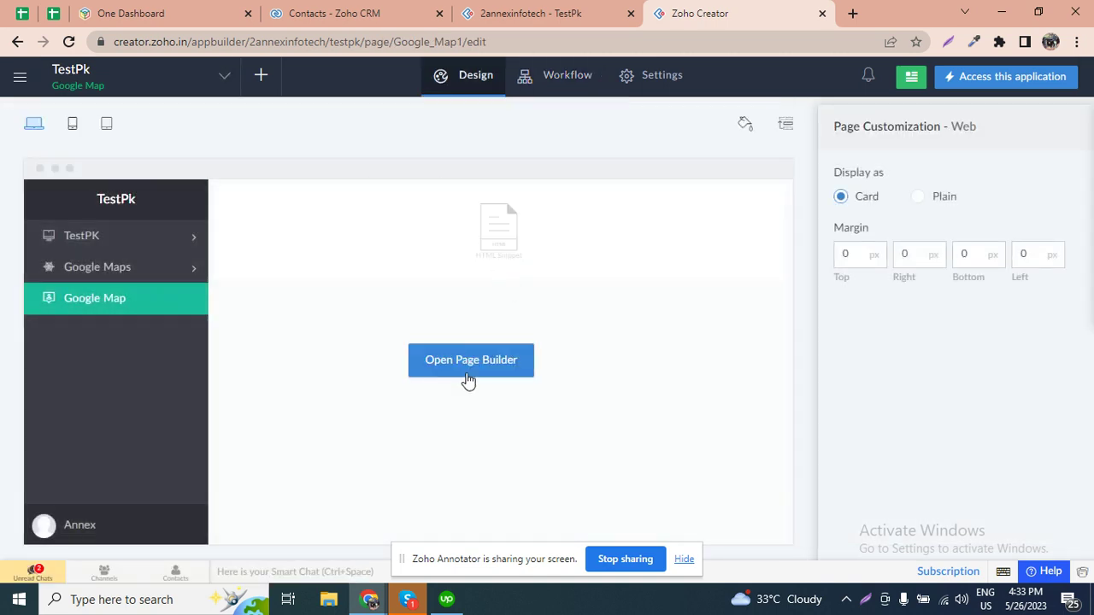
pyautogui.click(469, 378)
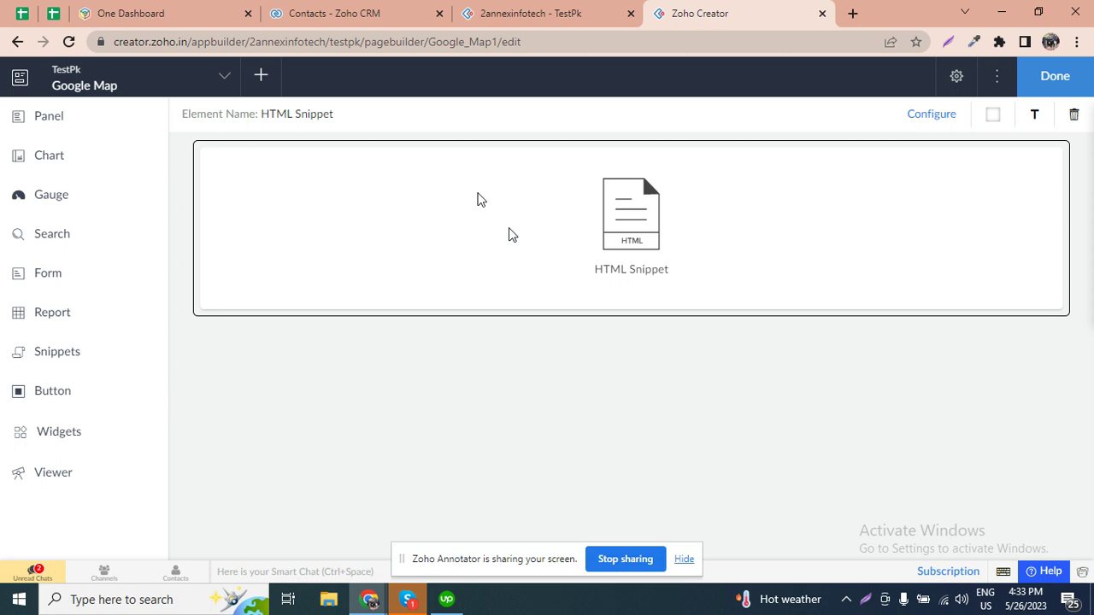
# Step: Rename the page to Google Map Page with the link name Google_Map_Page, copying the new link name
pyautogui.click(997, 75)
pyautogui.click(969, 109)
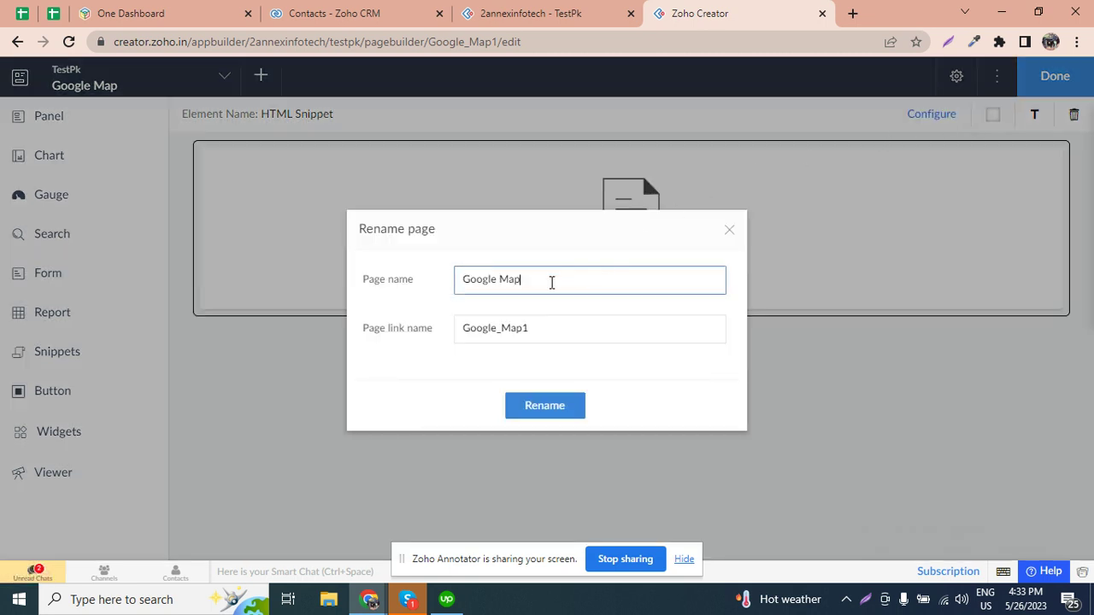
pyautogui.write('Page')
pyautogui.click(544, 330)
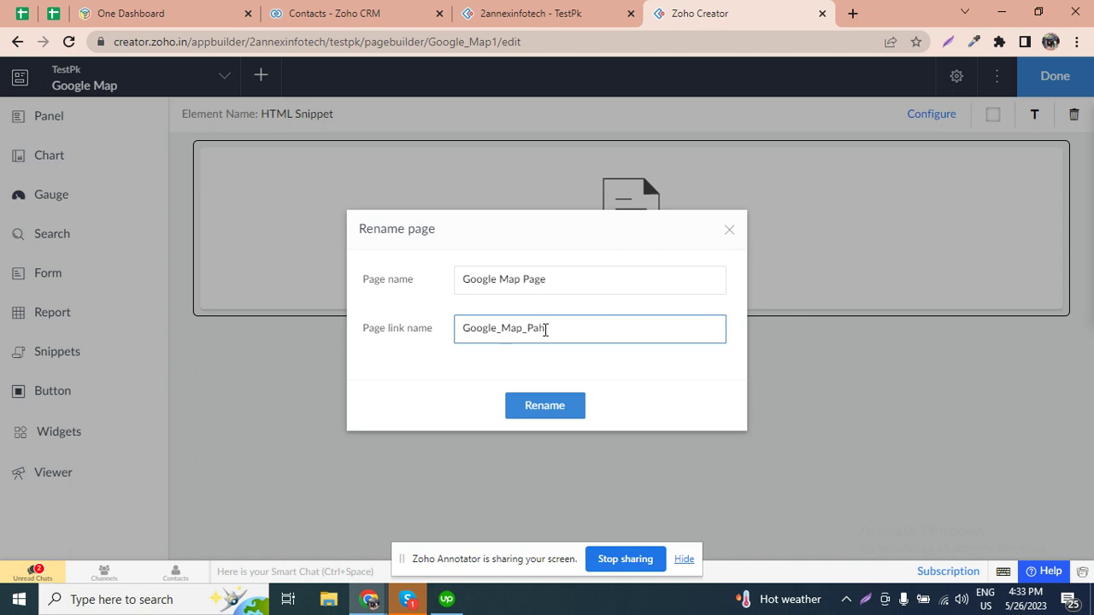
pyautogui.write('_Page')
pyautogui.doubleClick(545, 330)
pyautogui.hotkey('ctrl', 'c')
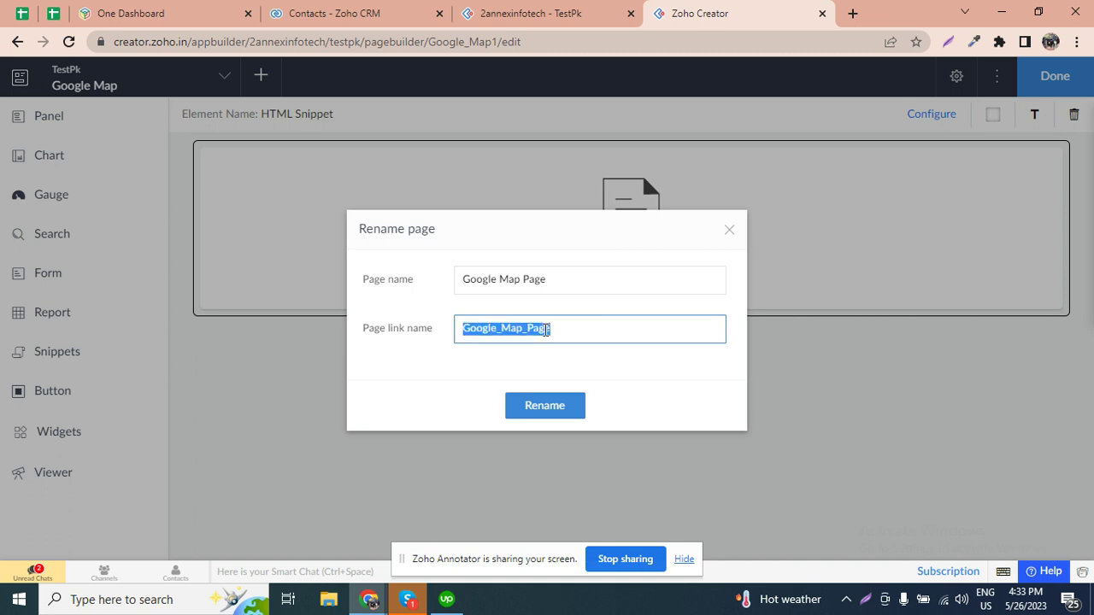
pyautogui.click(541, 416)
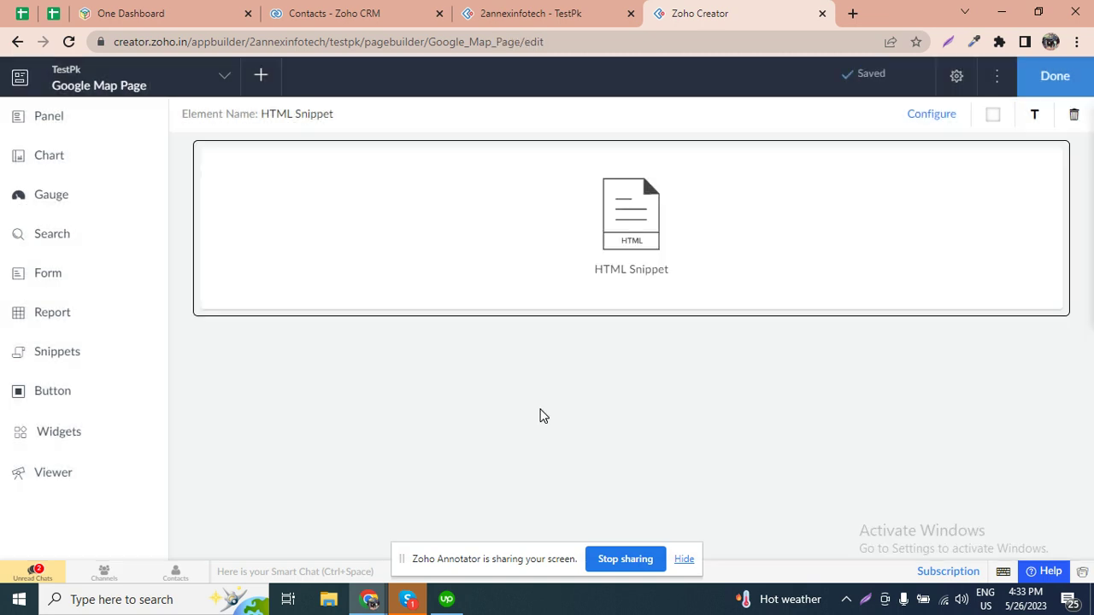
# Step: Replace the page name in the open google map workflow's openUrl script with Google_Map_Page and update the script
pyautogui.click(1040, 68)
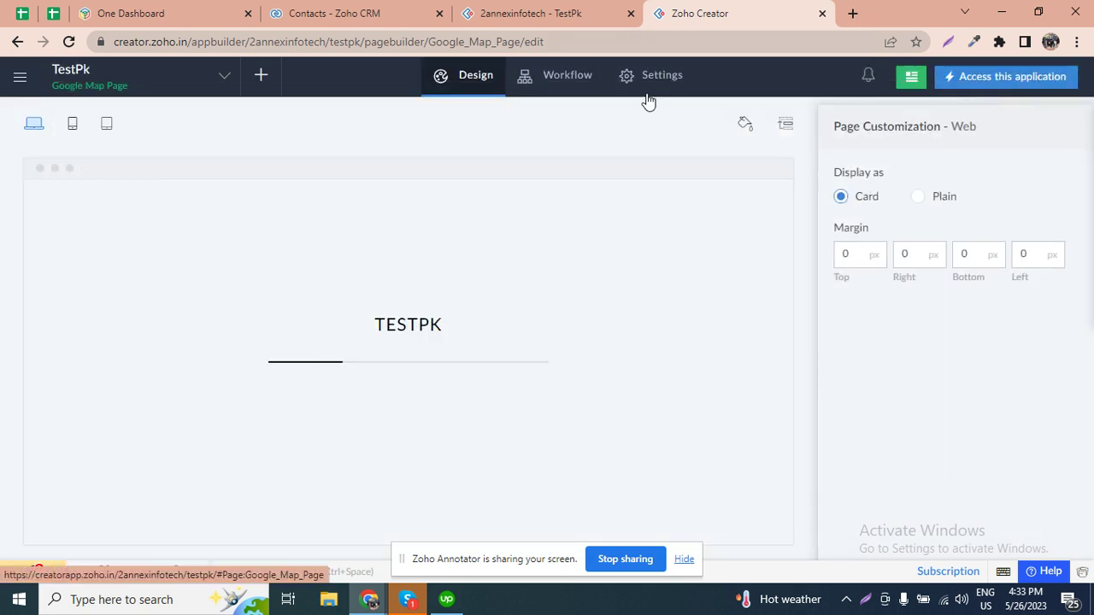
pyautogui.click(557, 81)
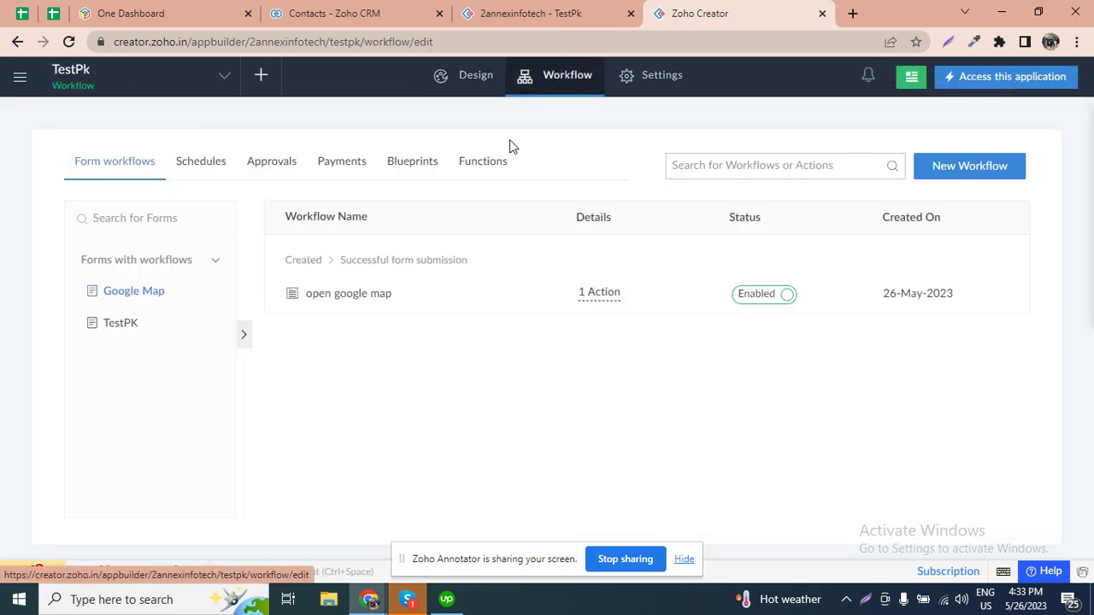
pyautogui.click(360, 296)
pyautogui.click(308, 308)
pyautogui.doubleClick(405, 170)
pyautogui.hotkey('ctrl', 'v')
pyautogui.click(947, 541)
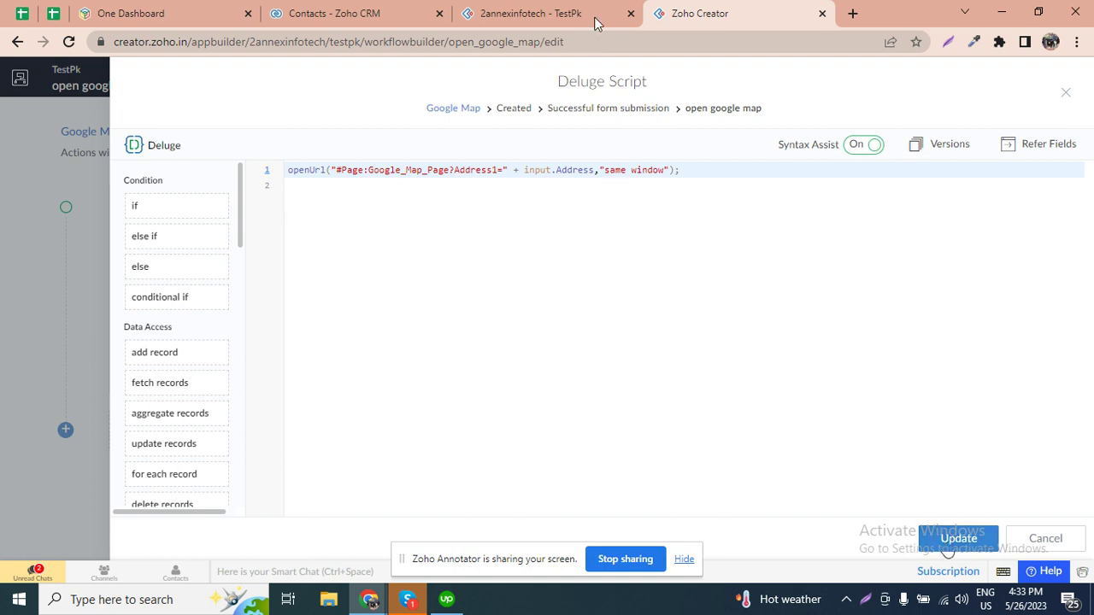
# Step: Open the Google Map form in the live TestPk application and fill in the office's street address on both address lines
pyautogui.click(530, 13)
pyautogui.click(90, 175)
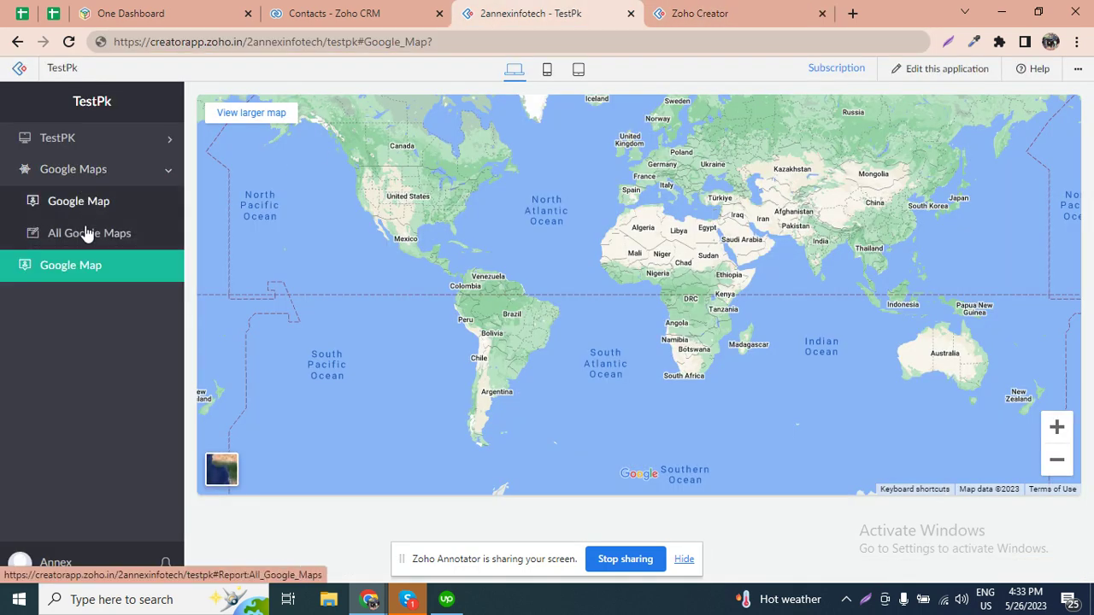
pyautogui.click(87, 212)
pyautogui.click(345, 144)
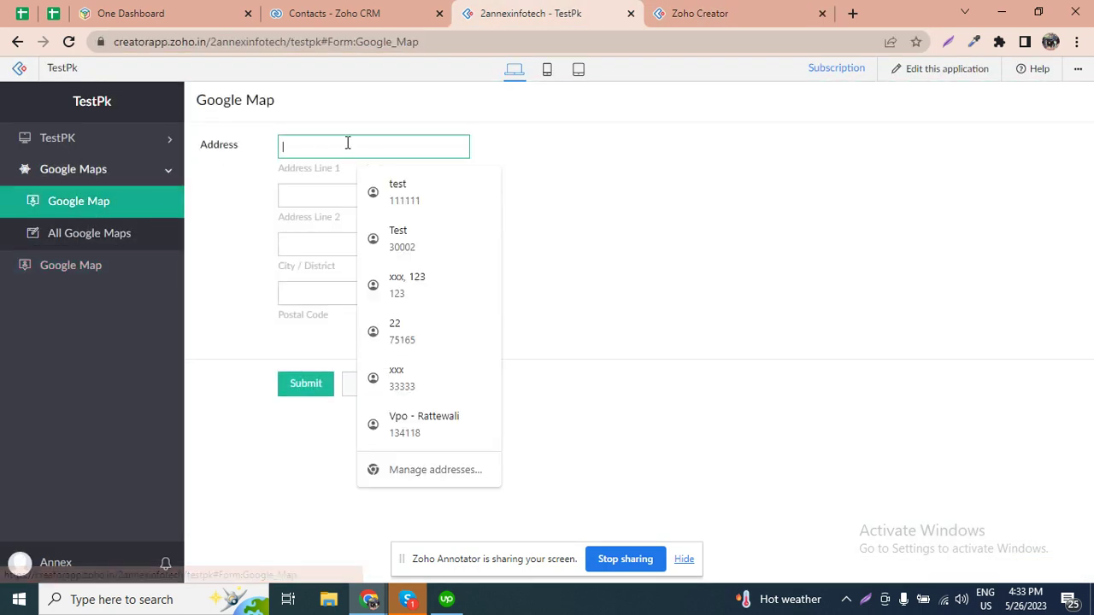
pyautogui.write('a')
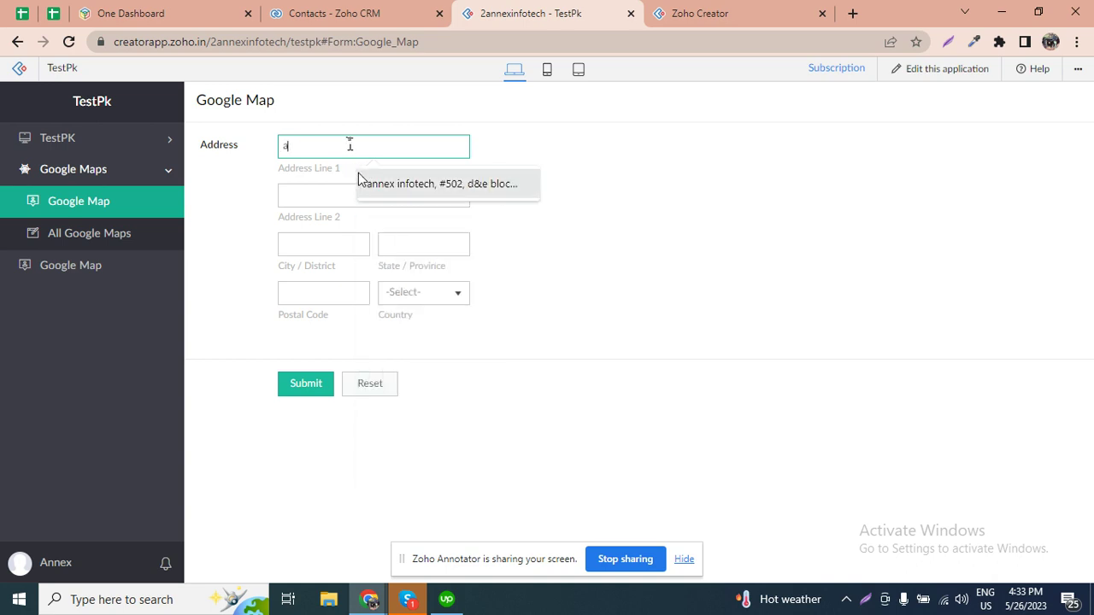
pyautogui.click(401, 181)
pyautogui.click(336, 196)
pyautogui.write('Vip-road')
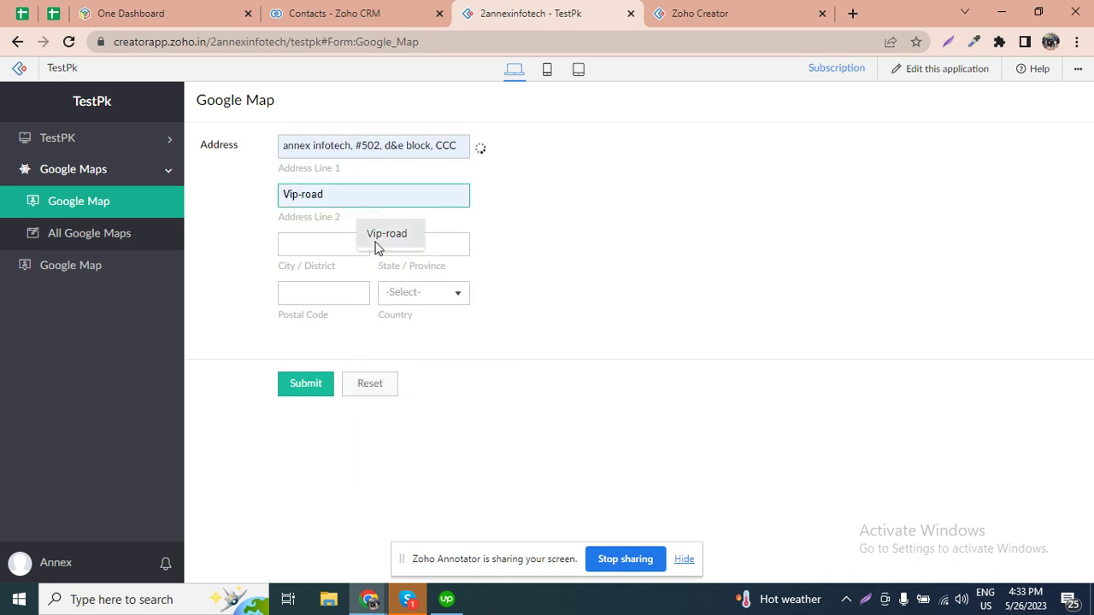
pyautogui.click(374, 245)
# Step: Fill in the office's city, state and postal code in the address form
pyautogui.click(303, 245)
pyautogui.write('Zirakpur')
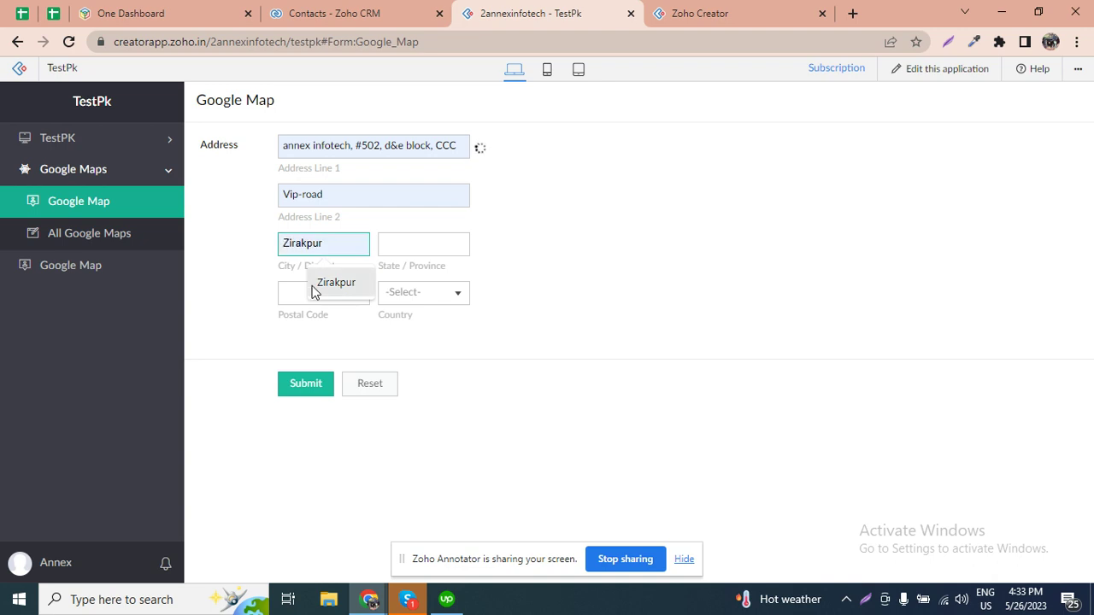
pyautogui.click(314, 283)
pyautogui.click(451, 244)
pyautogui.write('p')
pyautogui.click(429, 282)
pyautogui.click(339, 290)
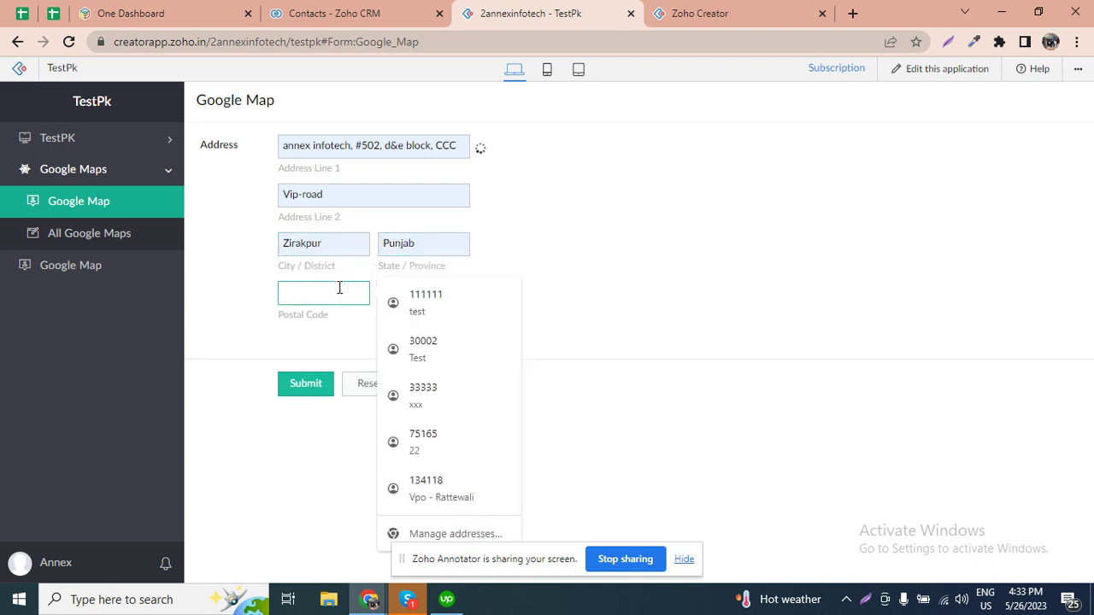
pyautogui.write('14')
pyautogui.click(334, 338)
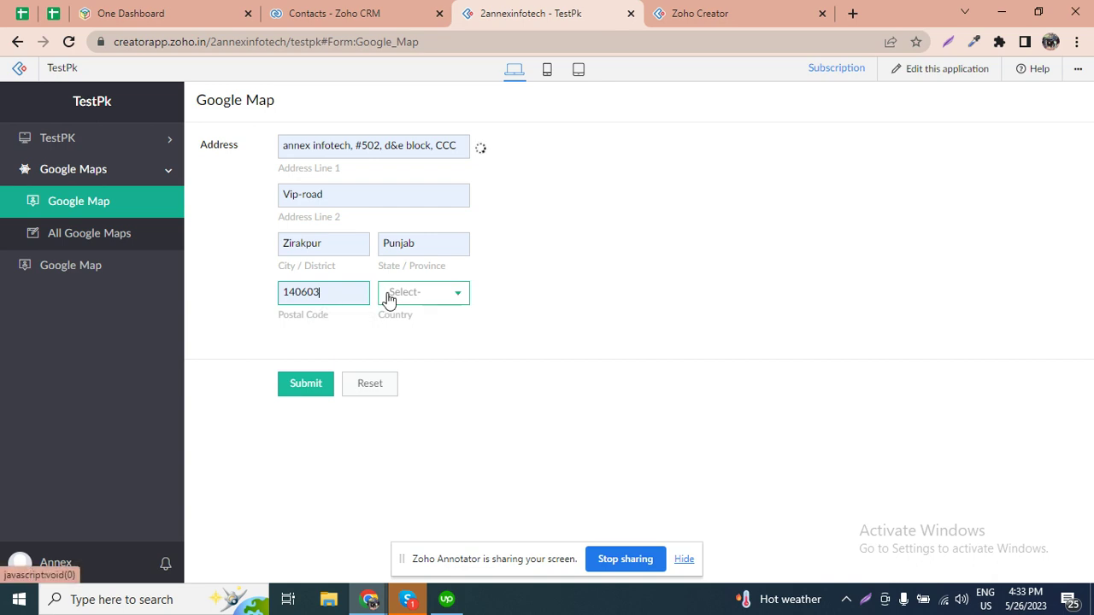
# Step: Choose India as the country and submit the form, declining to save the address in the browser
pyautogui.click(393, 295)
pyautogui.write('india')
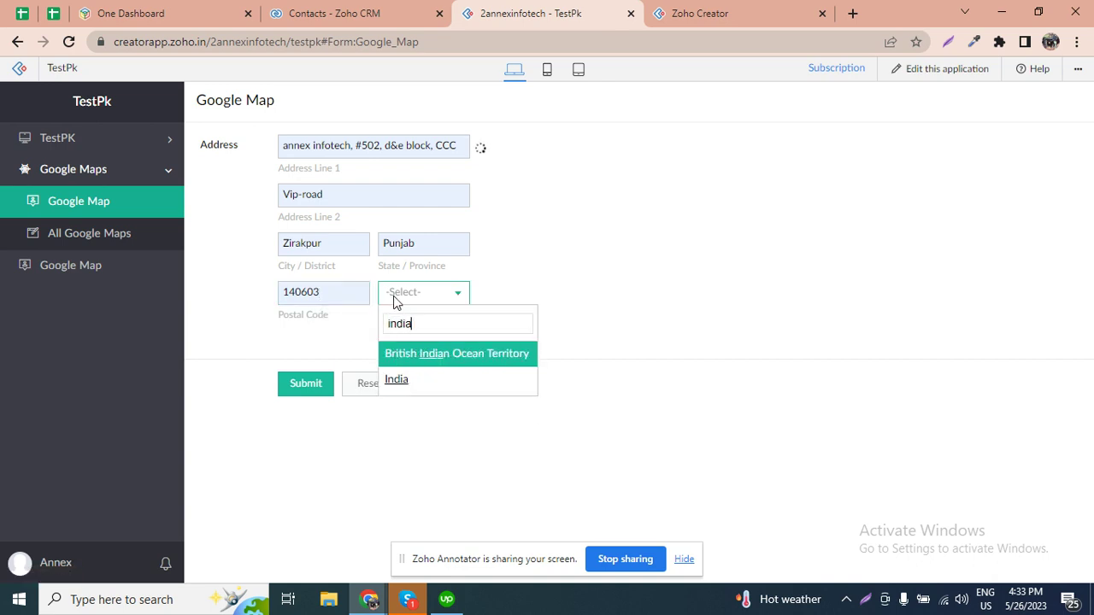
pyautogui.click(418, 379)
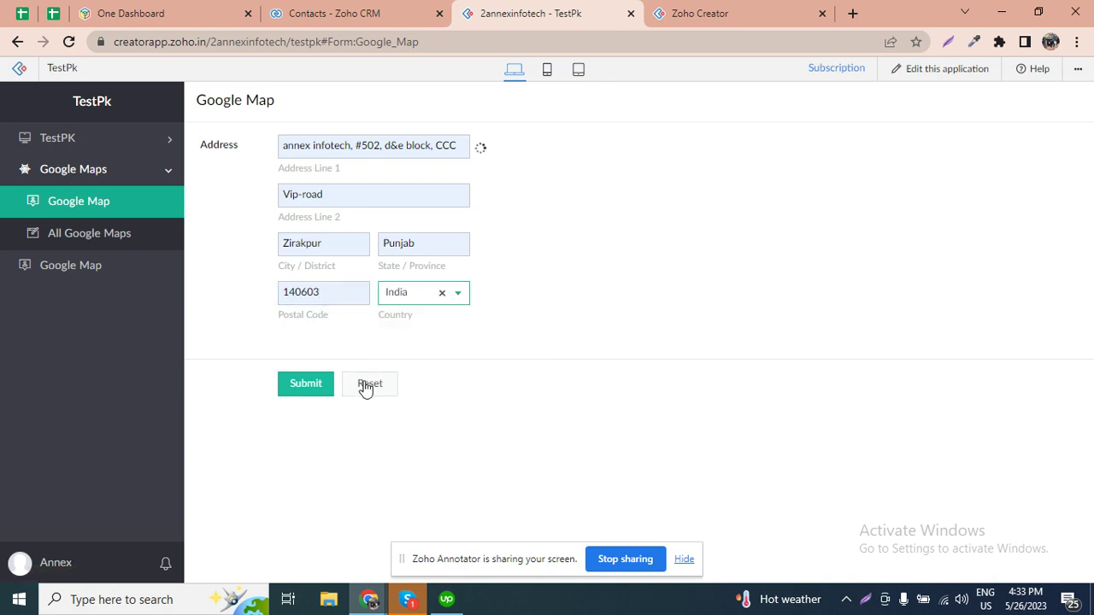
pyautogui.click(301, 385)
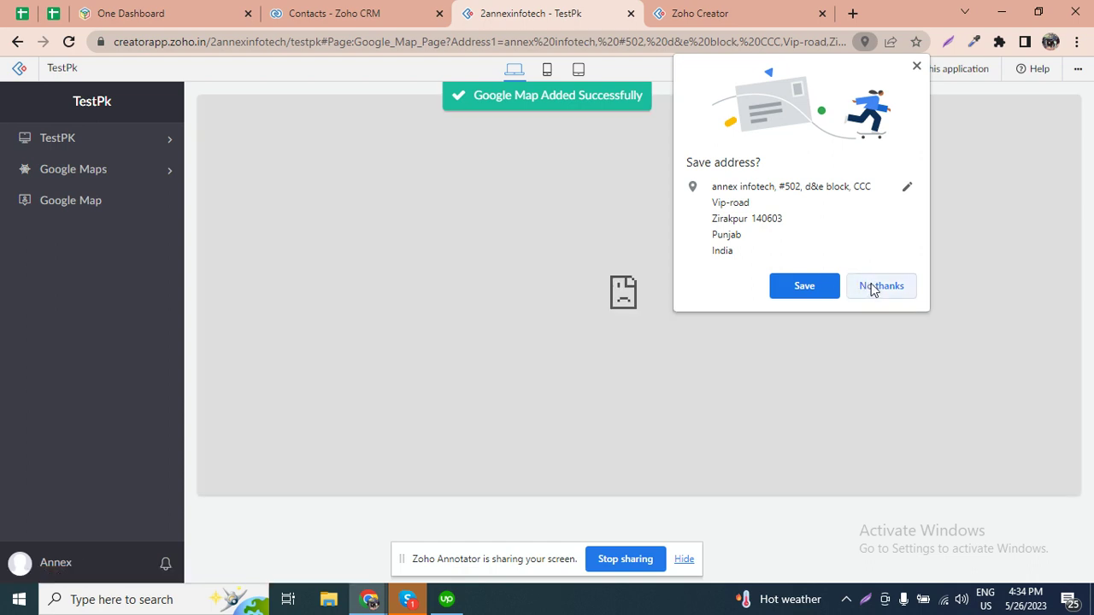
pyautogui.click(874, 287)
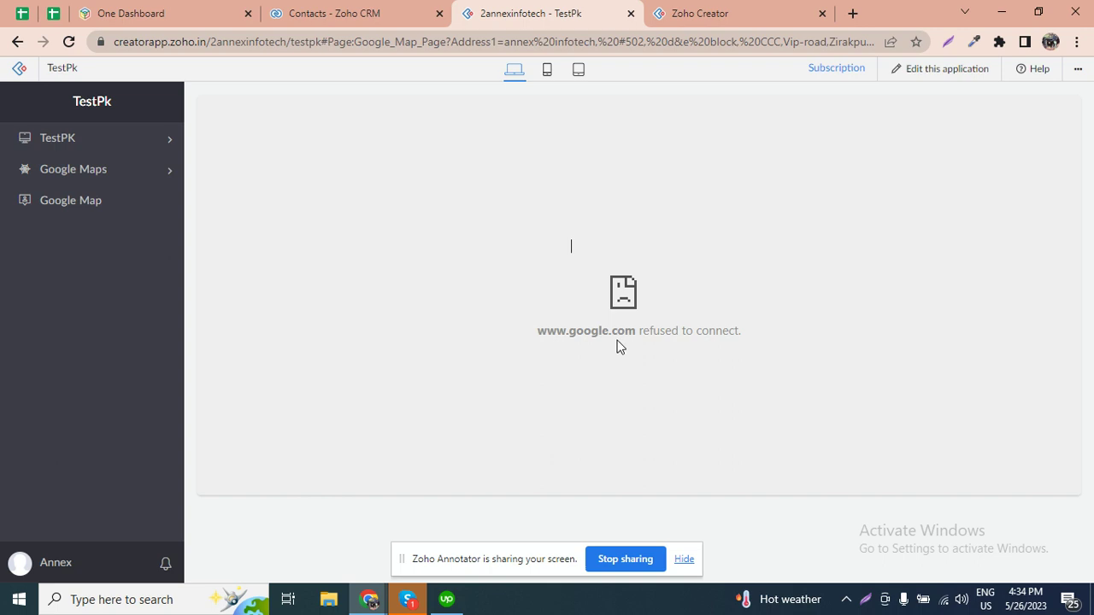
# Step: Examine the message on the opened map page and the page name and Address1 parameter in its URL
pyautogui.moveTo(636, 335); pyautogui.dragTo(770, 344)
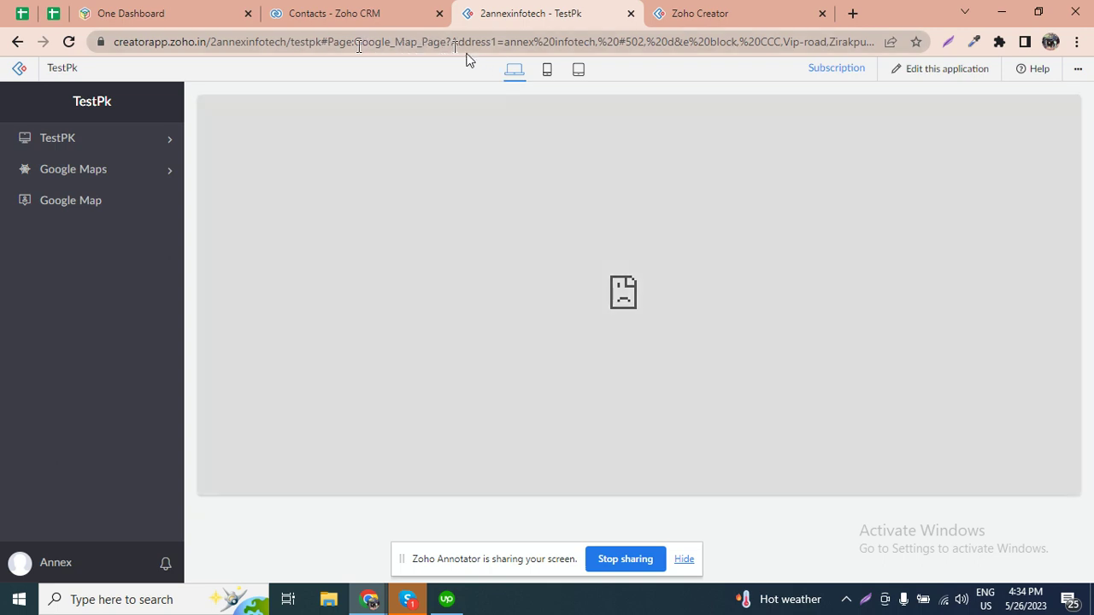
pyautogui.moveTo(364, 42); pyautogui.dragTo(911, 42)
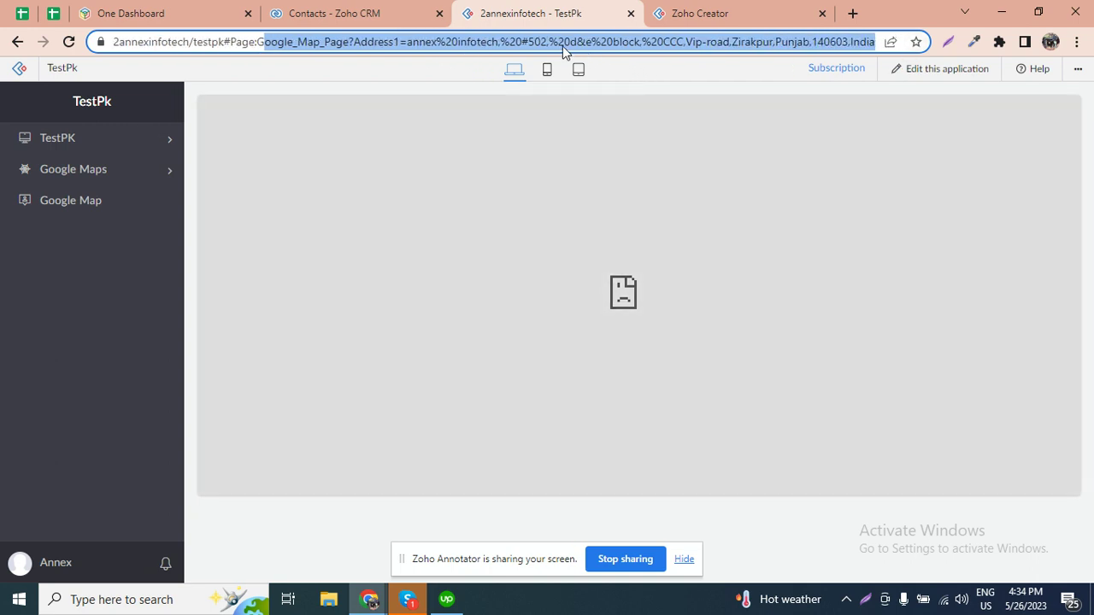
pyautogui.click(563, 44)
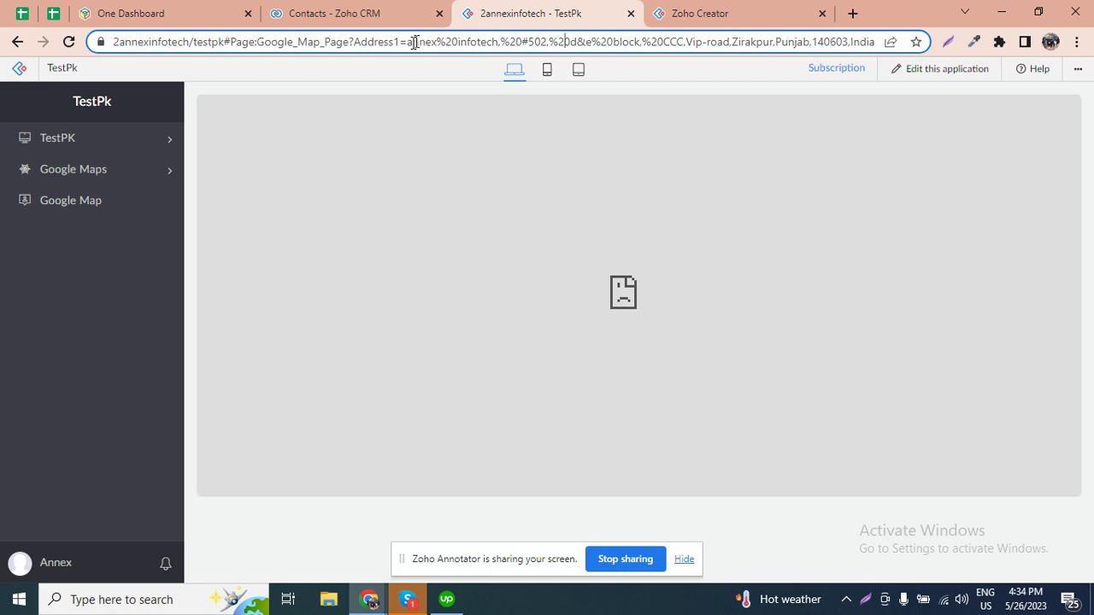
# Step: Try loading the map page with the company name removed from the Address1 value in the URL
pyautogui.moveTo(409, 43); pyautogui.dragTo(499, 42)
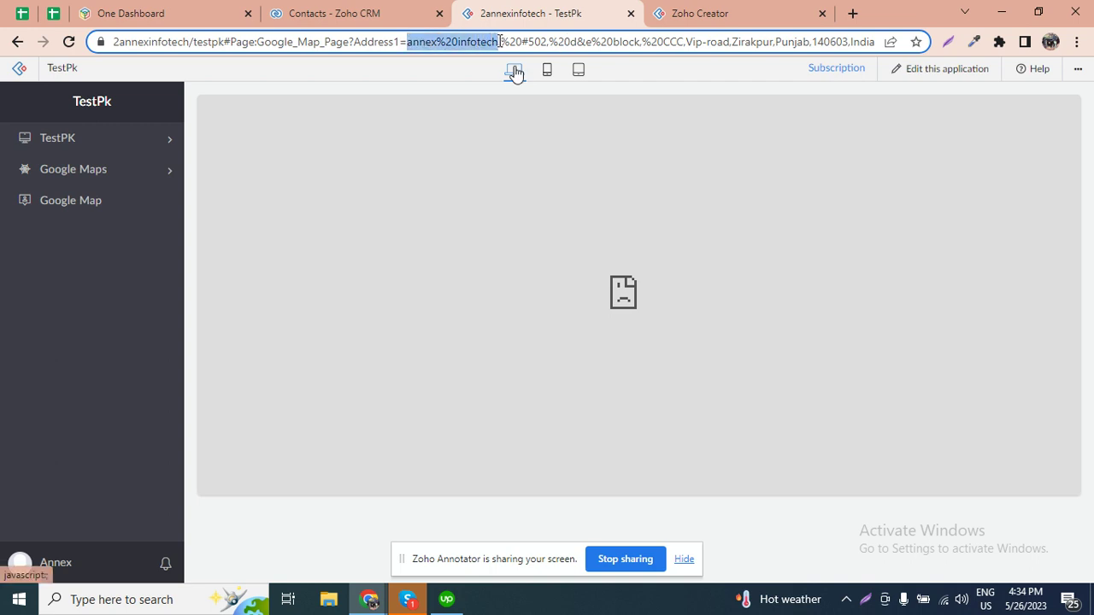
pyautogui.press('BackSpace')
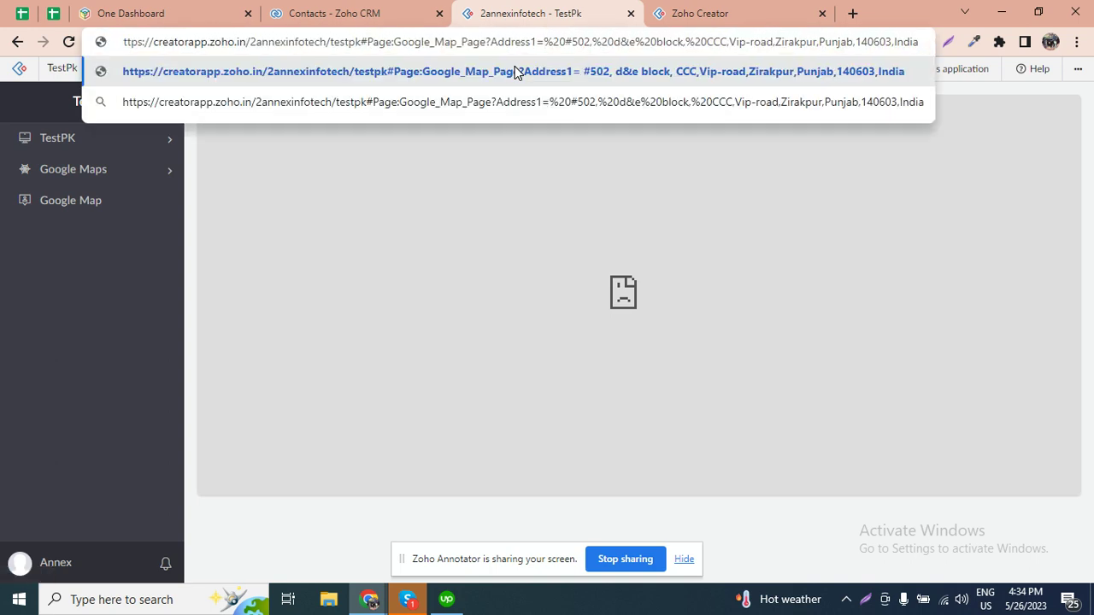
pyautogui.click(515, 73)
# Step: Try loading the map page with the encoded spaces (%20) removed around the unit number and block in the Address1 value
pyautogui.moveTo(506, 44)
pyautogui.mouseDown()
pyautogui.moveTo(552, 43)
pyautogui.moveTo(527, 44)
pyautogui.mouseUp()
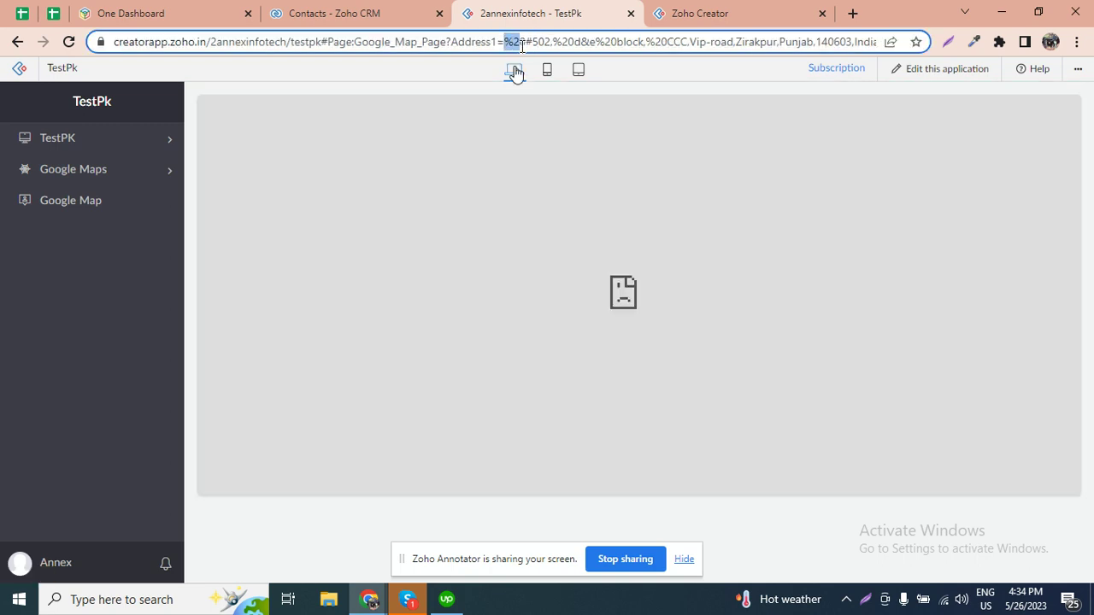
pyautogui.press('BackSpace')
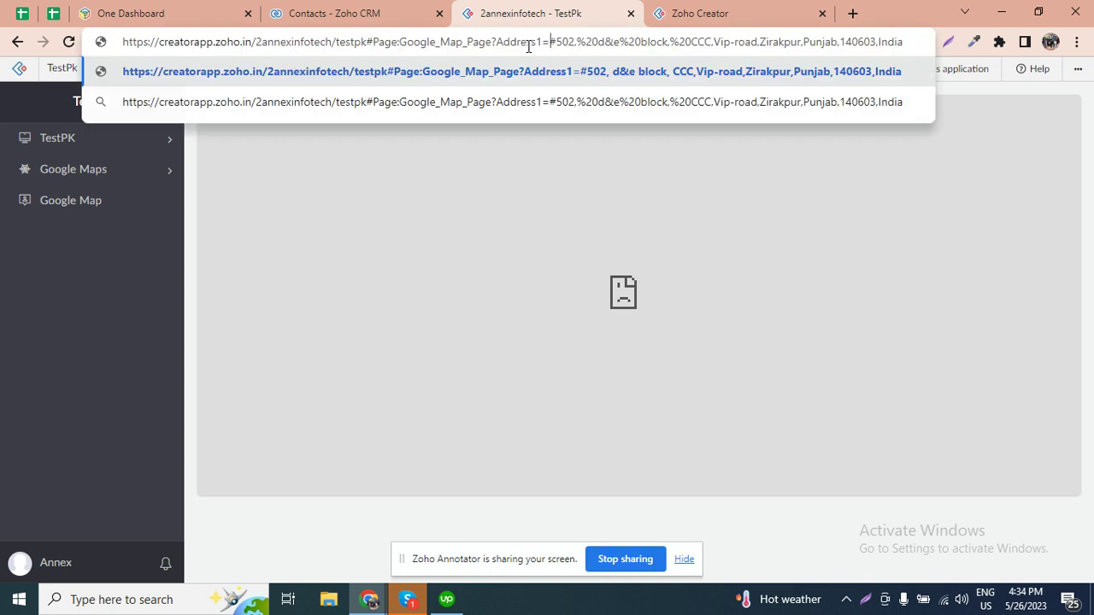
pyautogui.moveTo(578, 41); pyautogui.dragTo(598, 43)
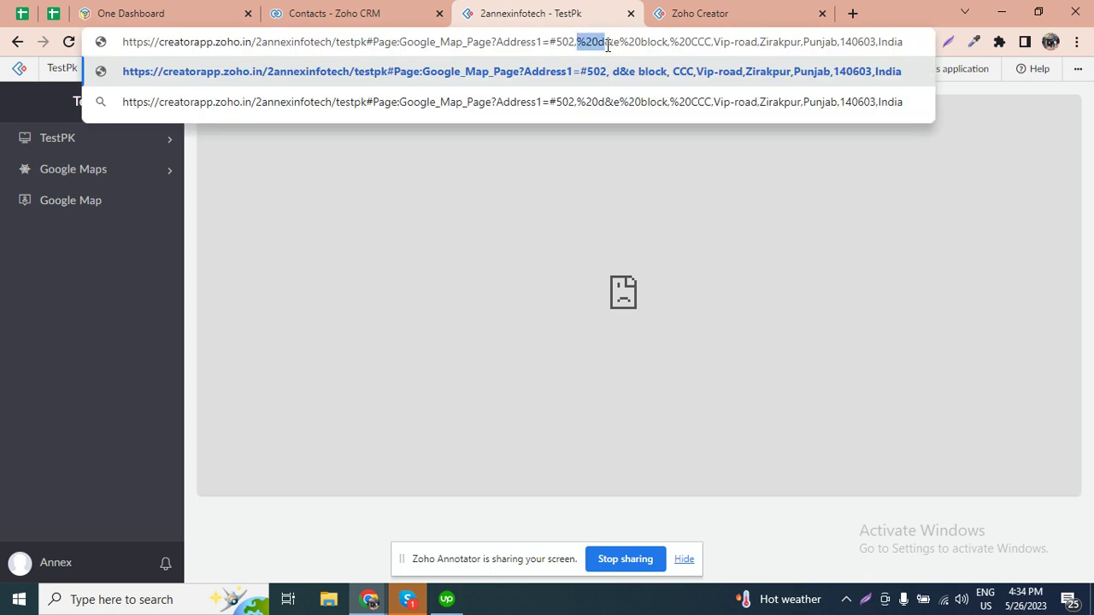
pyautogui.press('BackSpace')
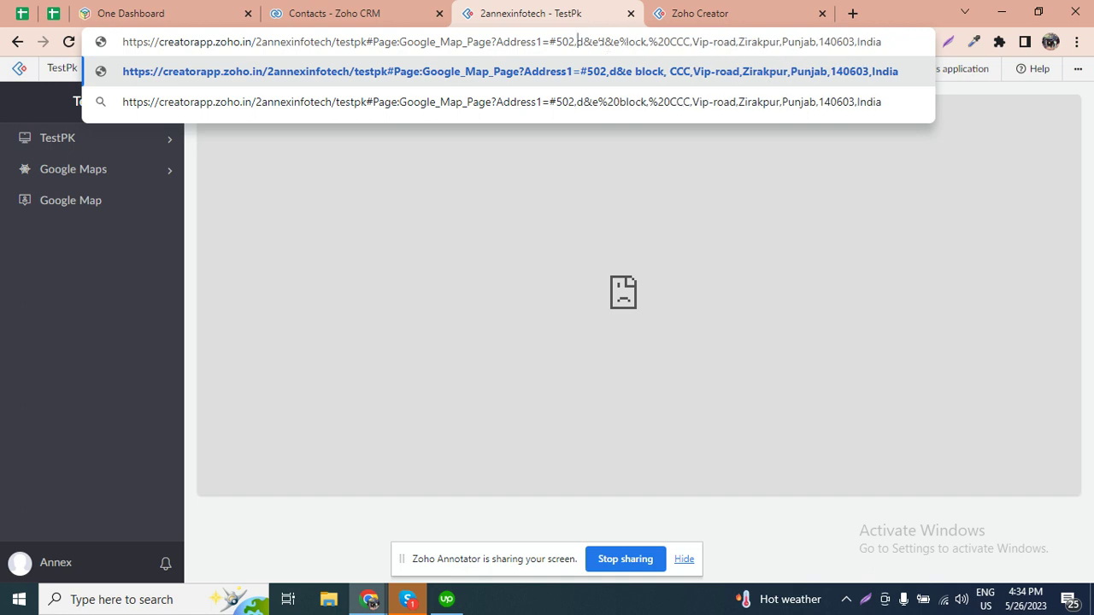
pyautogui.moveTo(599, 41); pyautogui.dragTo(623, 45)
pyautogui.press('BackSpace')
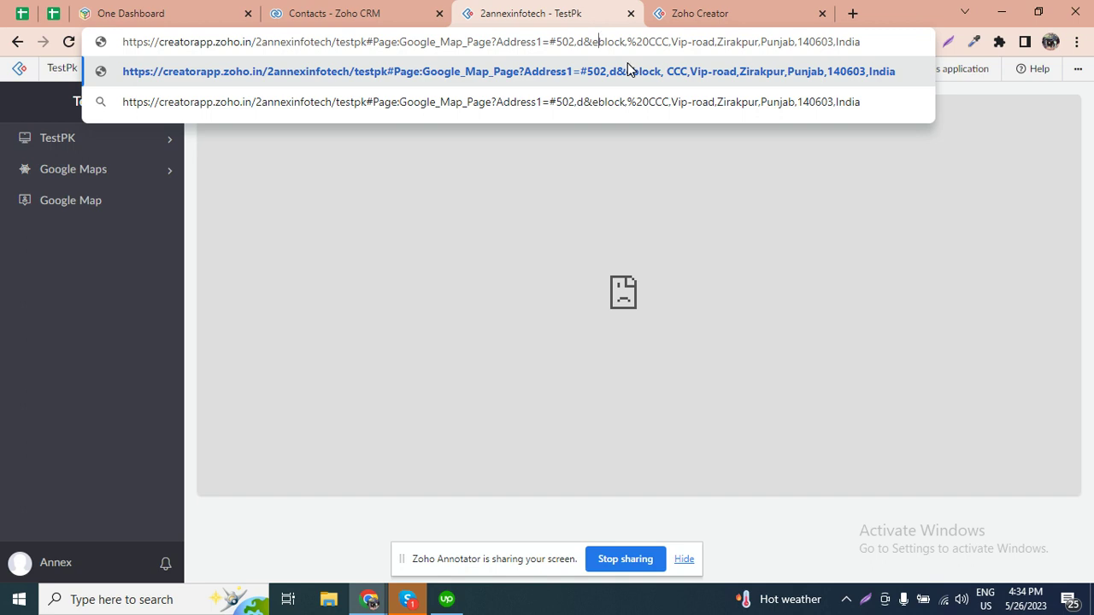
pyautogui.press('Return')
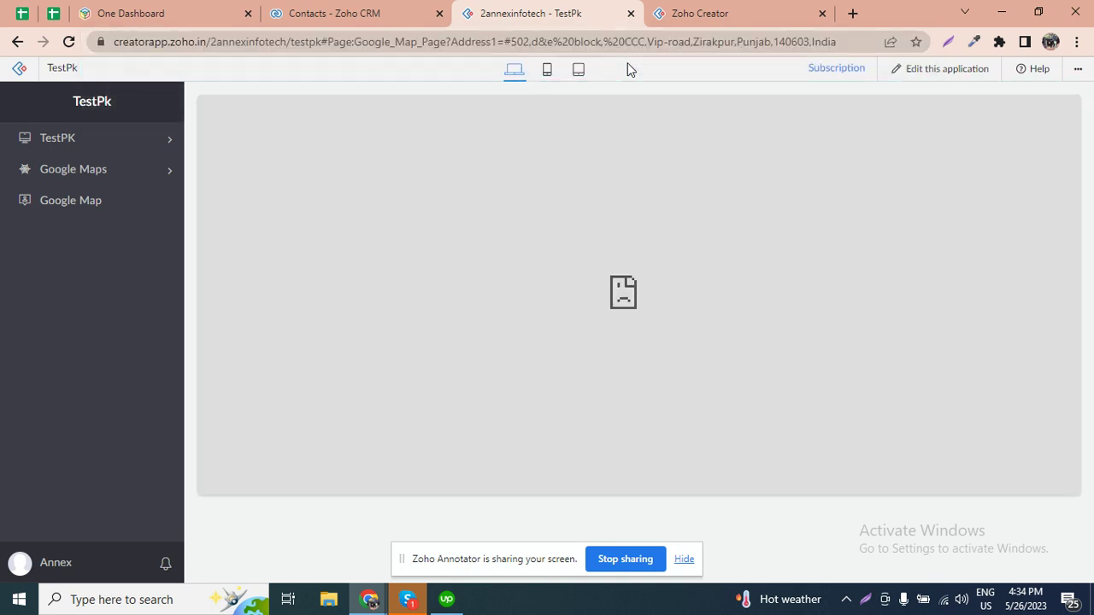
# Step: Strip the whole Address1 parameter from the URL and load the plain Google_Map_Page page
pyautogui.moveTo(504, 41); pyautogui.dragTo(848, 56)
pyautogui.press('BackSpace')
pyautogui.press('BackSpace')
pyautogui.press('BackSpace')
pyautogui.press('BackSpace')
pyautogui.press('BackSpace')
pyautogui.press('BackSpace')
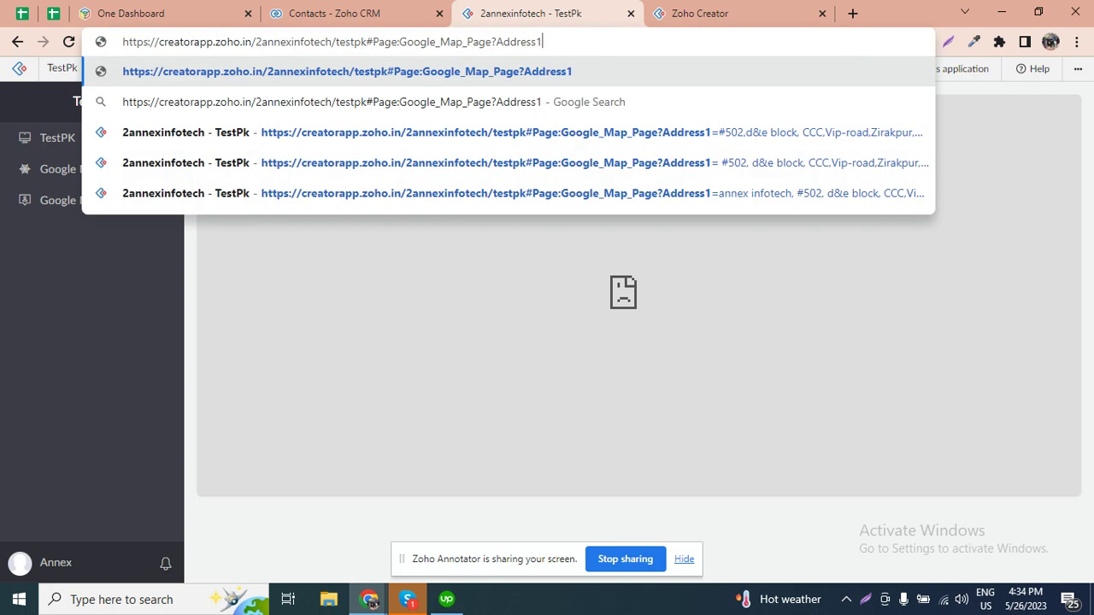
pyautogui.press('BackSpace')
pyautogui.press('BackSpace')
pyautogui.press('BackSpace')
pyautogui.press('BackSpace')
pyautogui.press('BackSpace')
pyautogui.press('BackSpace')
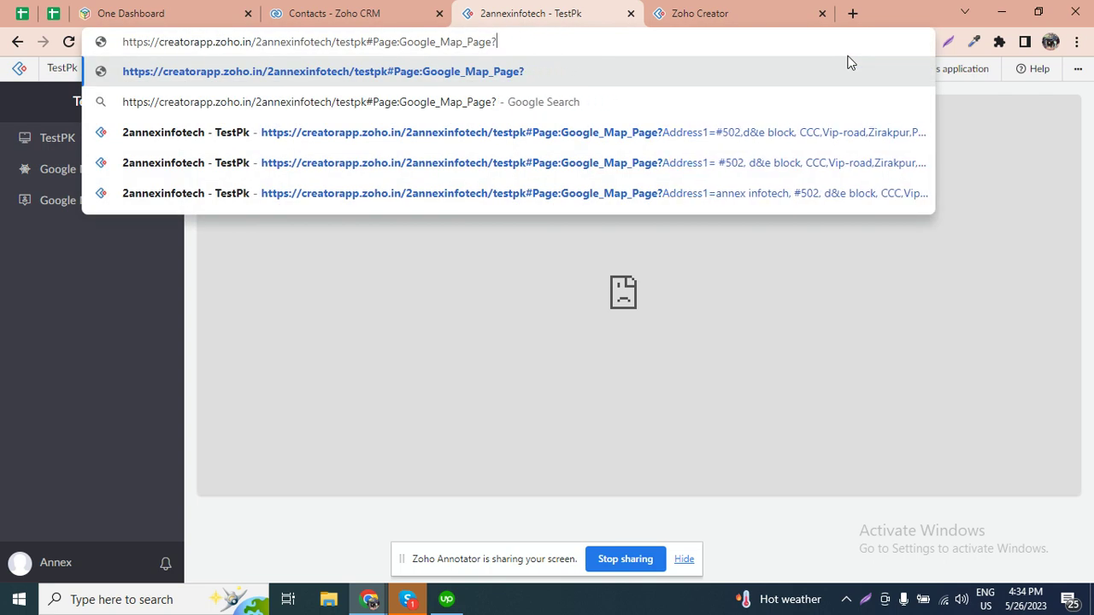
pyautogui.write('e')
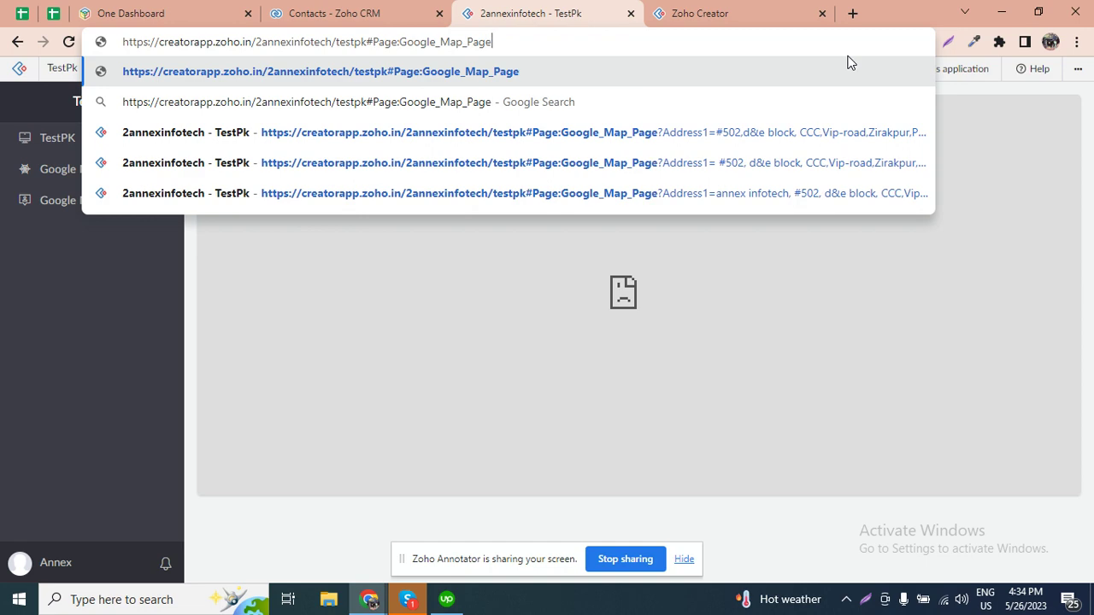
pyautogui.press('Return')
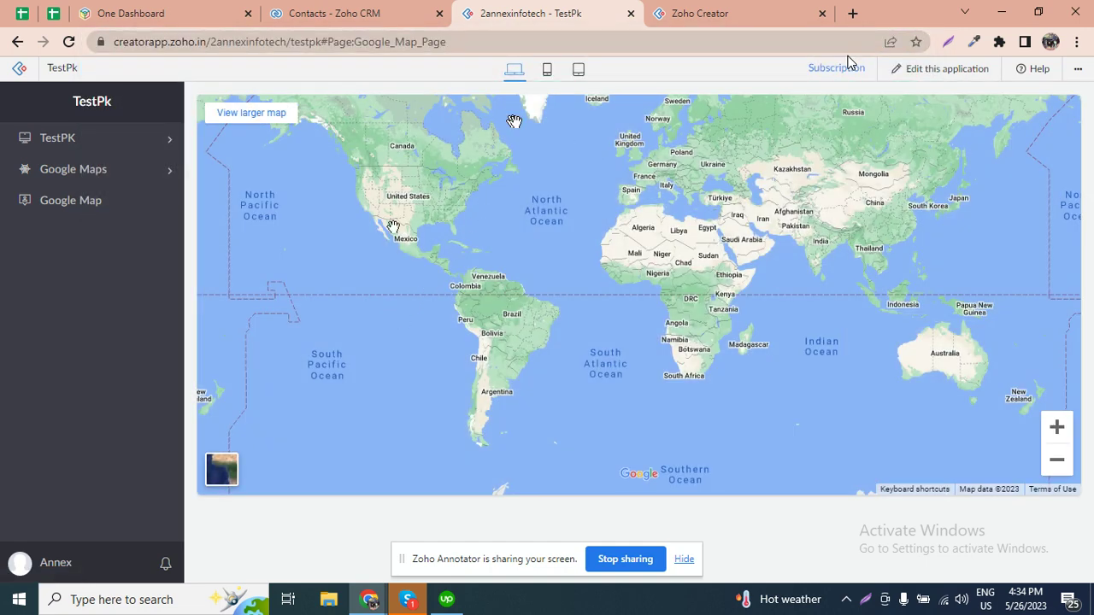
# Step: Return to the Deluge script editor and check the page name in the openUrl call
pyautogui.click(718, 11)
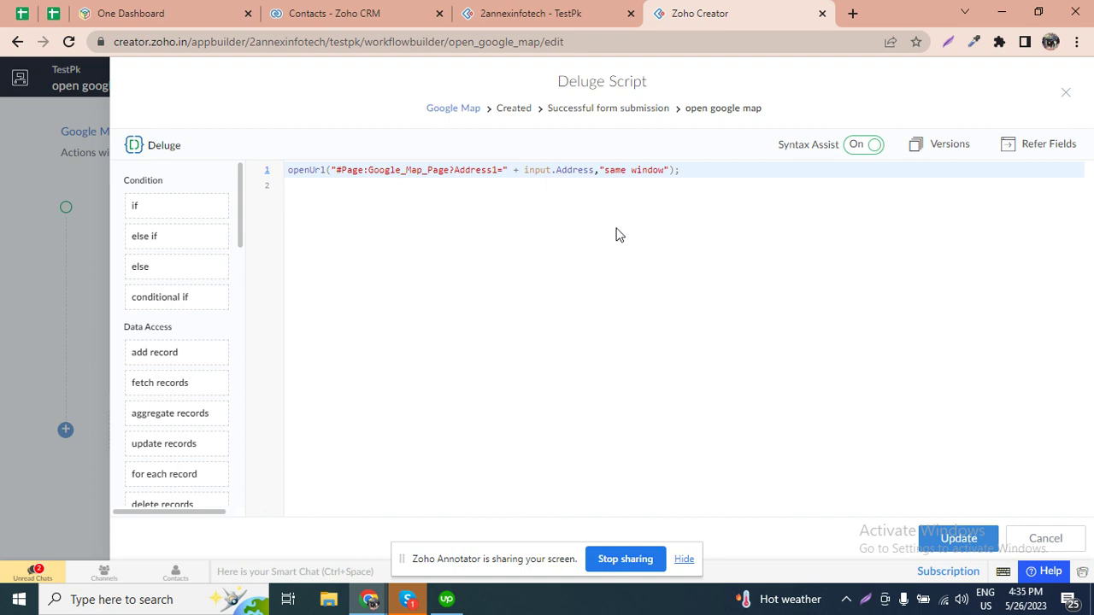
pyautogui.doubleClick(435, 170)
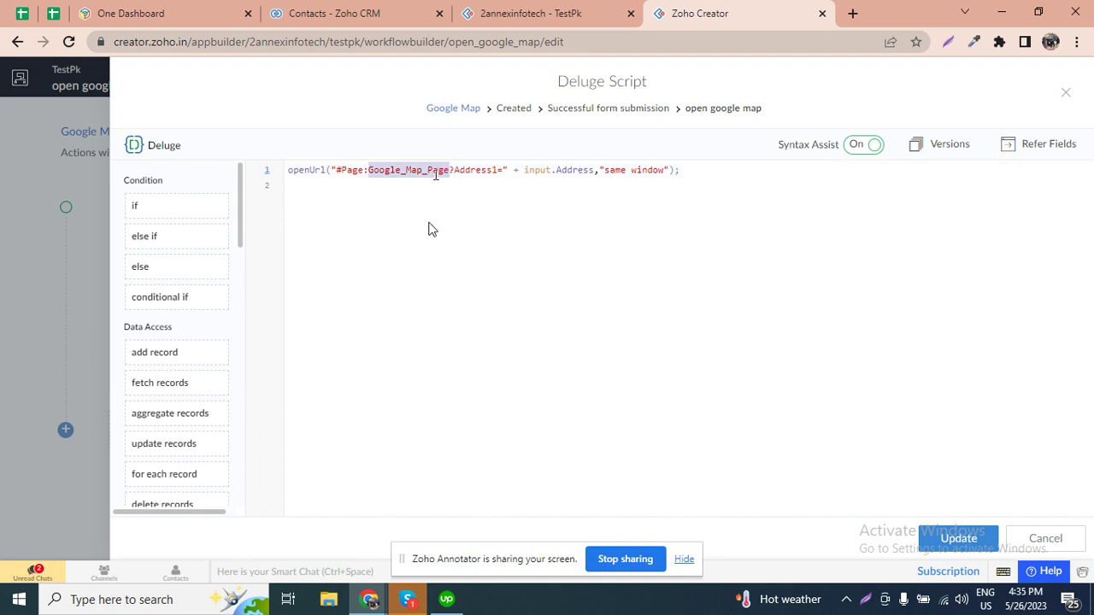
# Step: Check the Address1 parameter in the openUrl call against the live page URL, and close the script editor and workflow
pyautogui.click(475, 171)
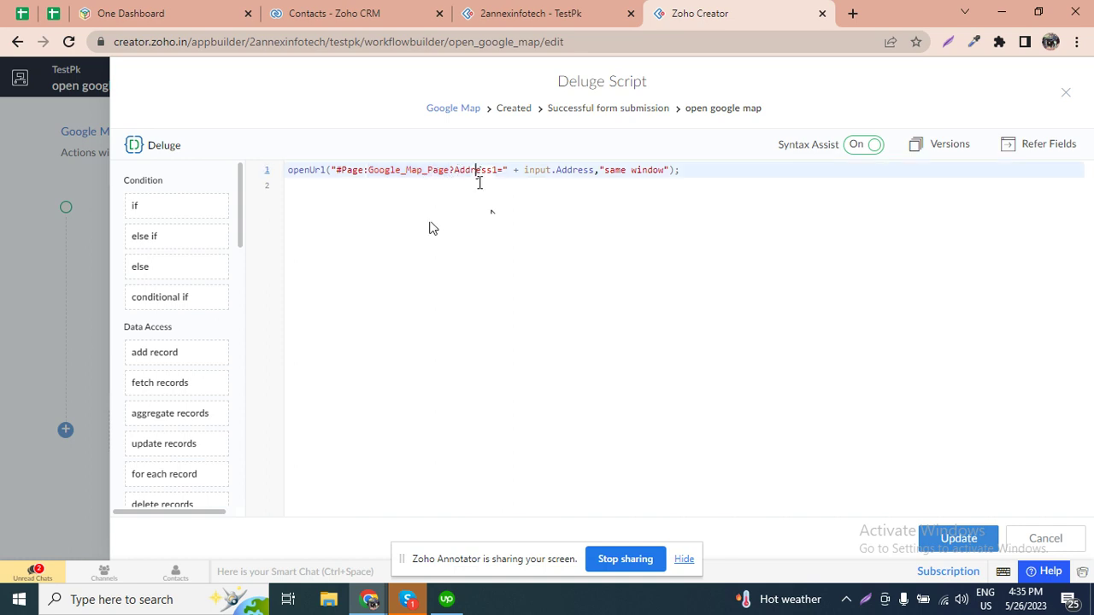
pyautogui.click(552, 12)
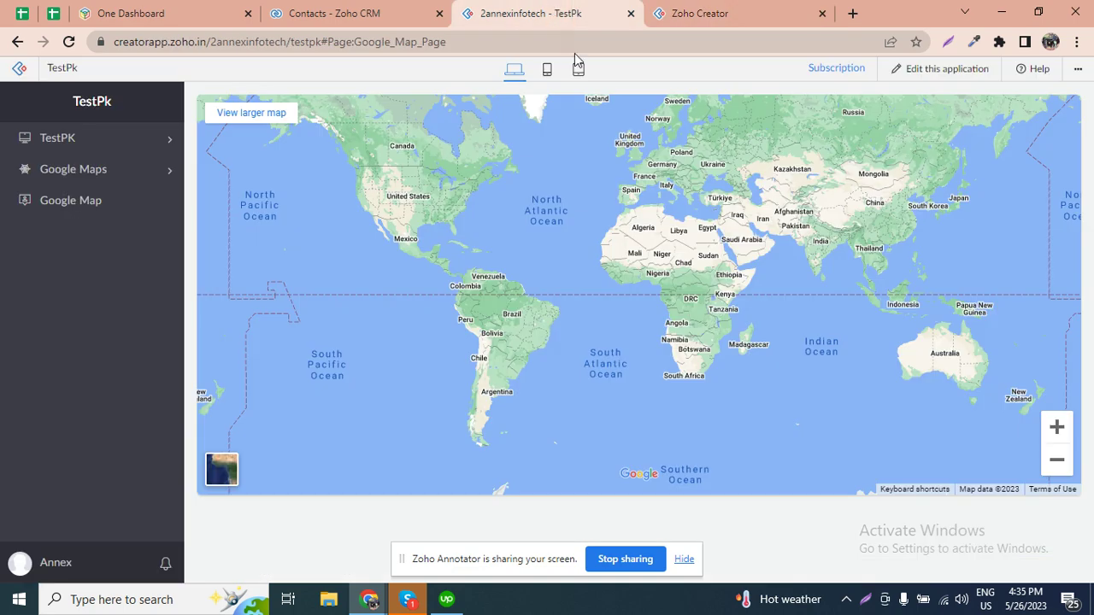
pyautogui.click(736, 11)
pyautogui.click(1070, 99)
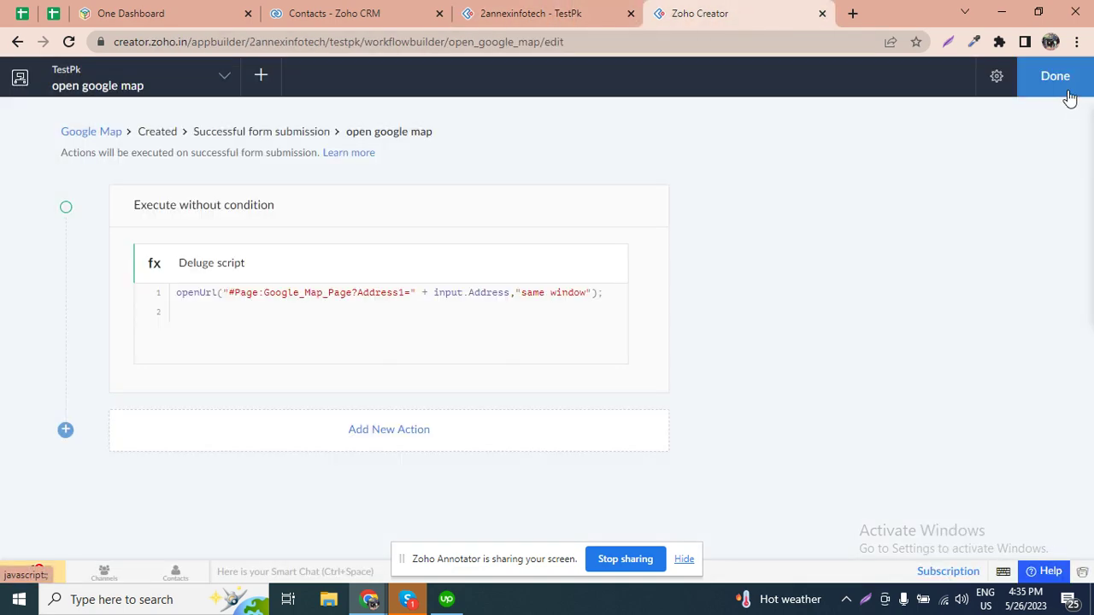
pyautogui.click(1071, 92)
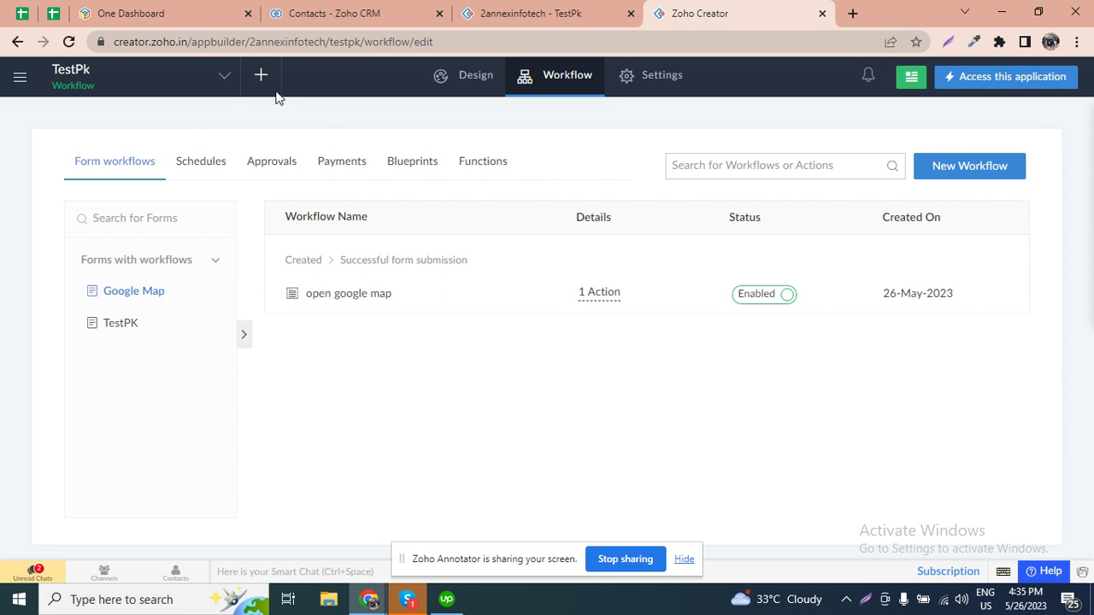
# Step: Open the Google Map Page in the page builder and check the Address1 parameter name in its page properties
pyautogui.click(188, 89)
pyautogui.click(676, 205)
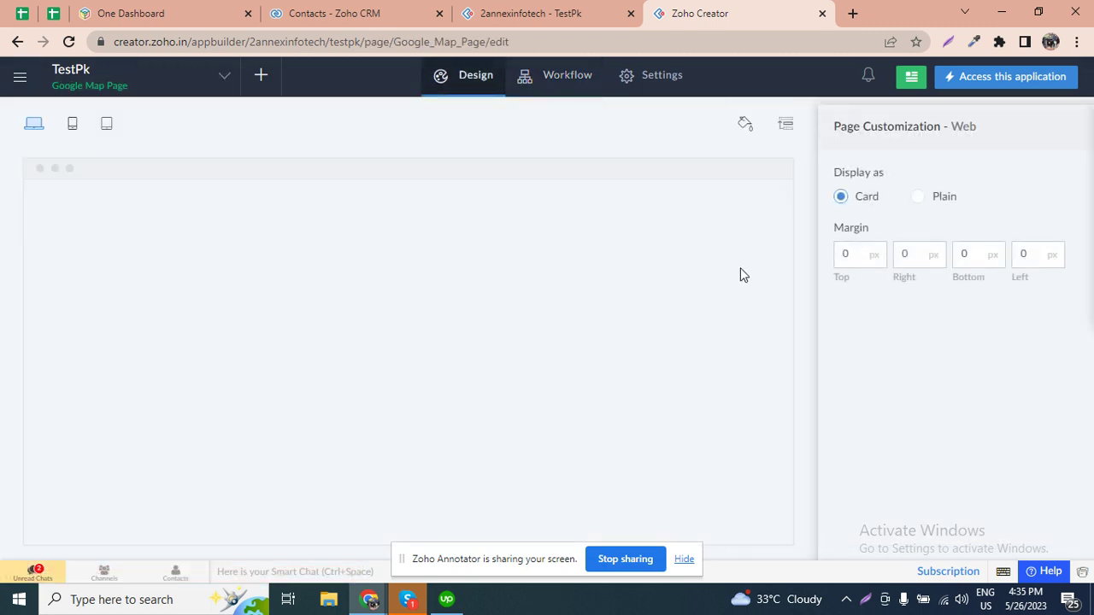
pyautogui.click(481, 356)
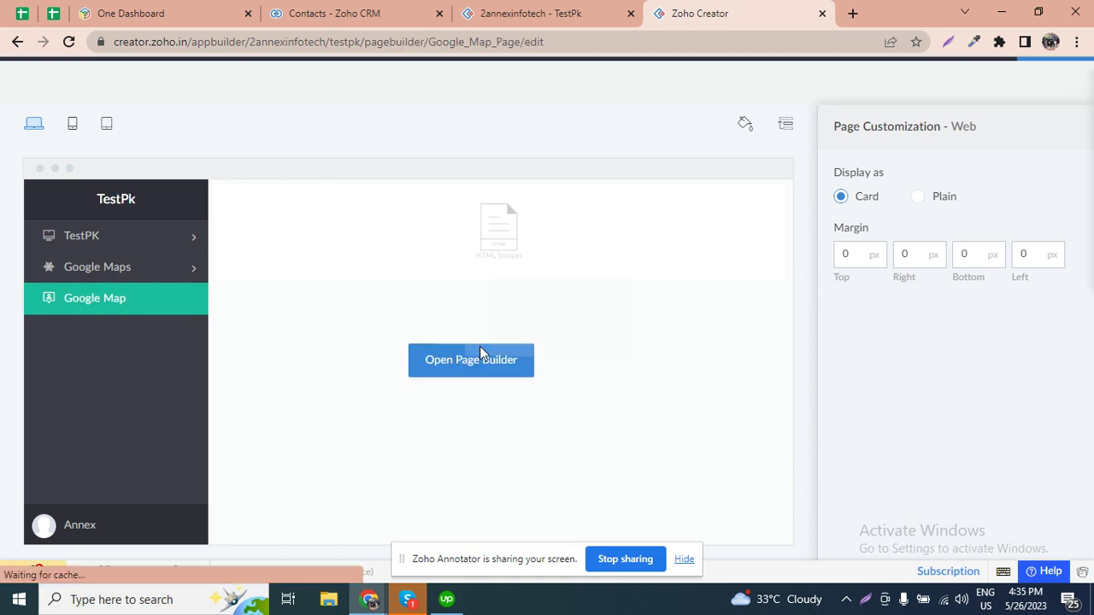
pyautogui.click(957, 76)
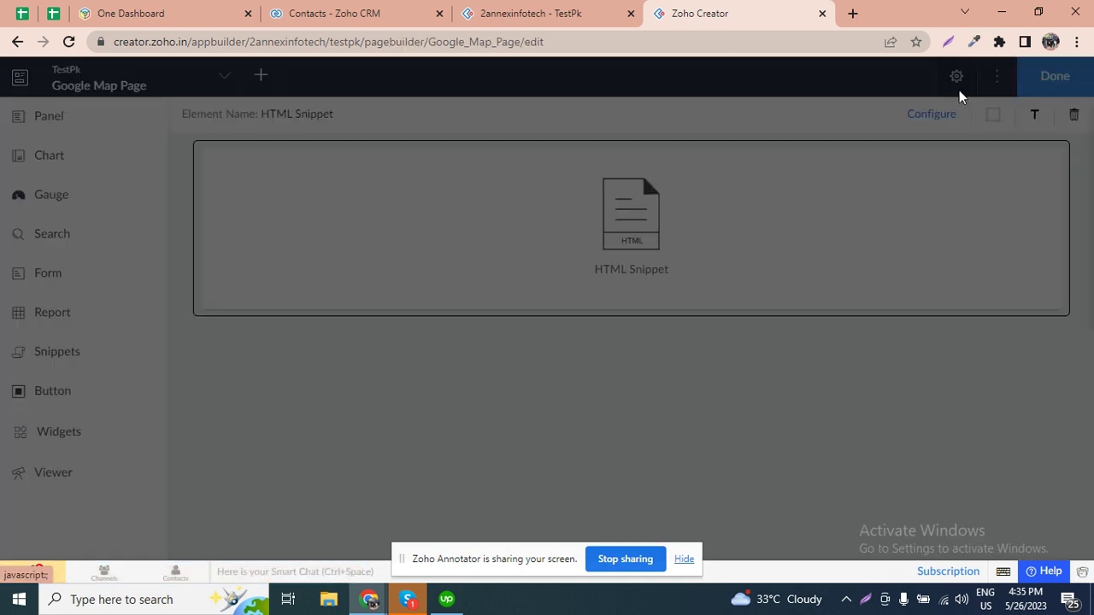
pyautogui.scroll(-1, 940, 341)
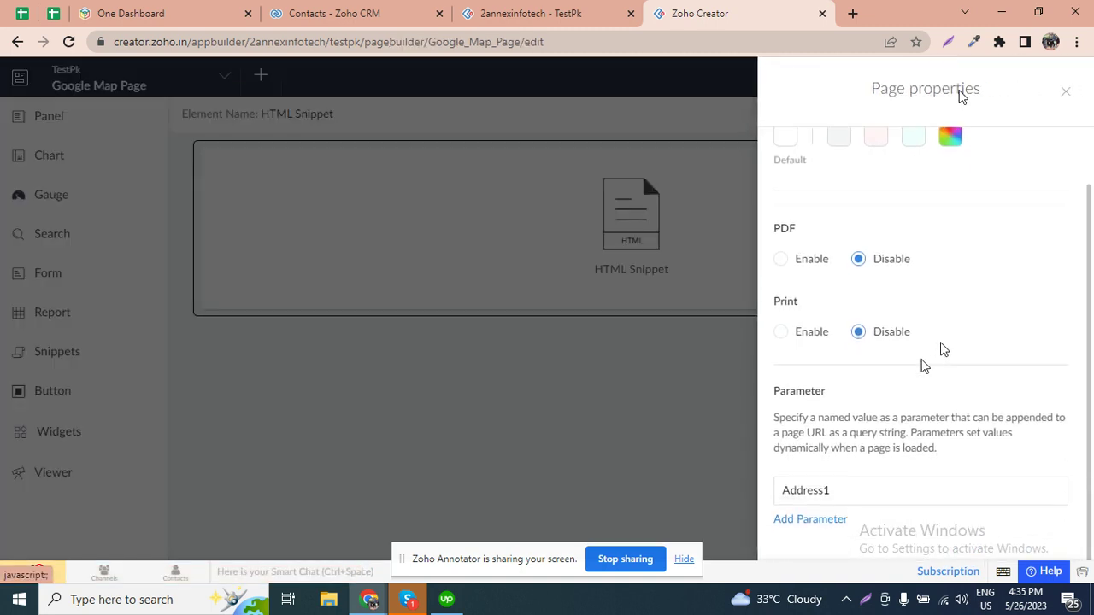
pyautogui.doubleClick(793, 494)
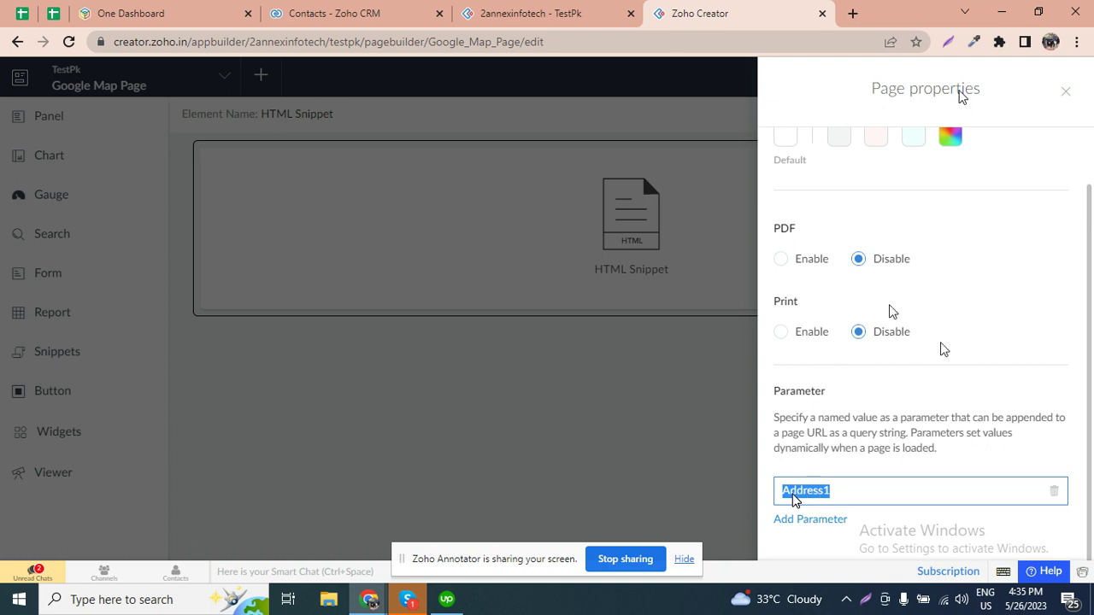
pyautogui.click(1066, 91)
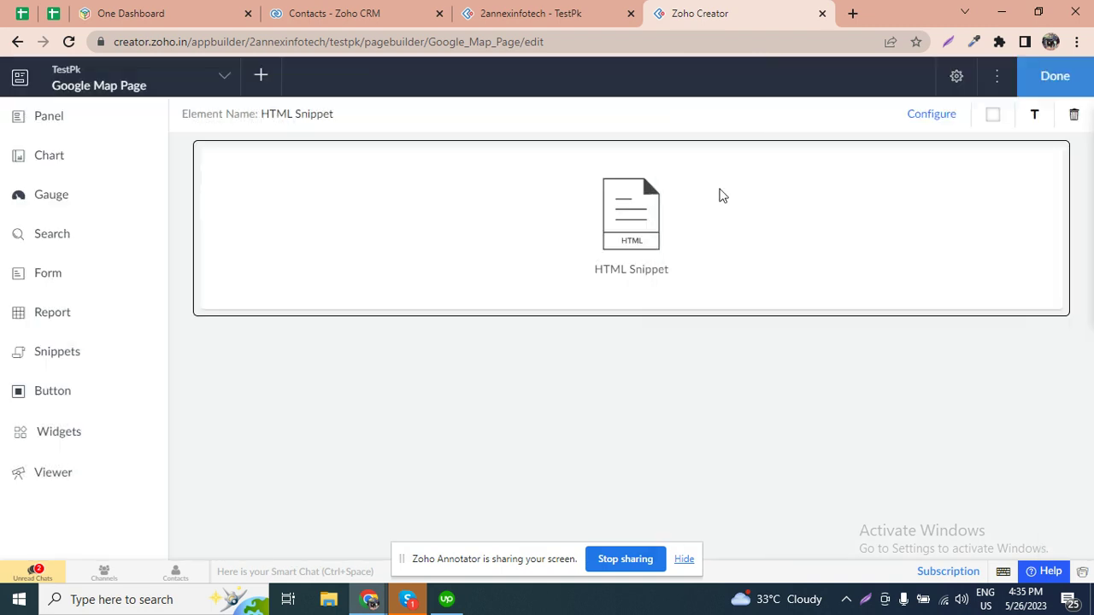
# Step: Check the Address1 variable in the HTML snippet's iframe source and save the snippet
pyautogui.click(919, 121)
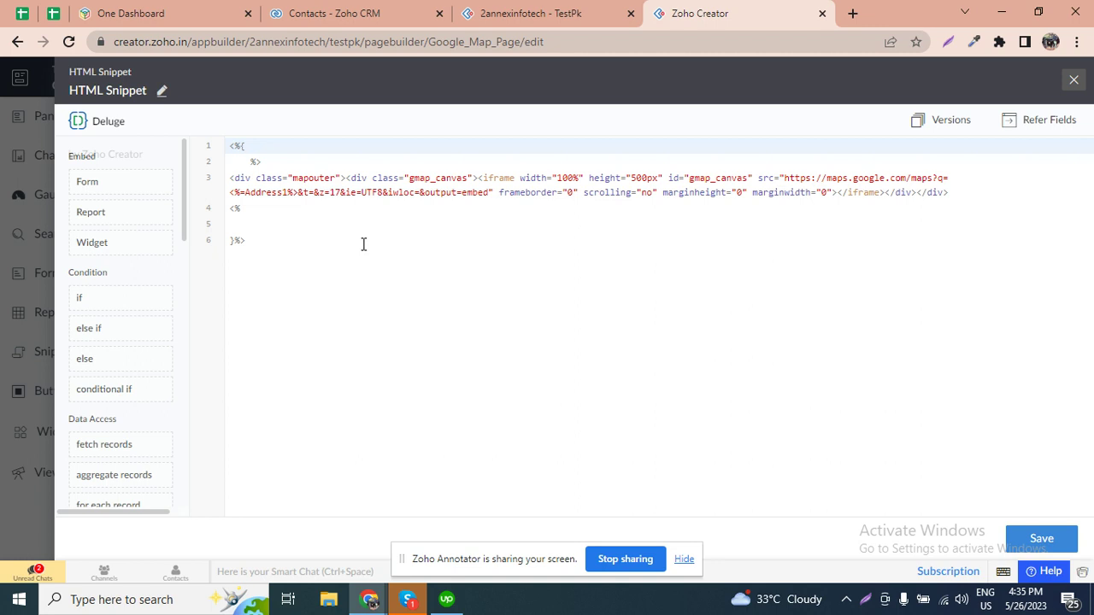
pyautogui.doubleClick(263, 193)
pyautogui.click(263, 193)
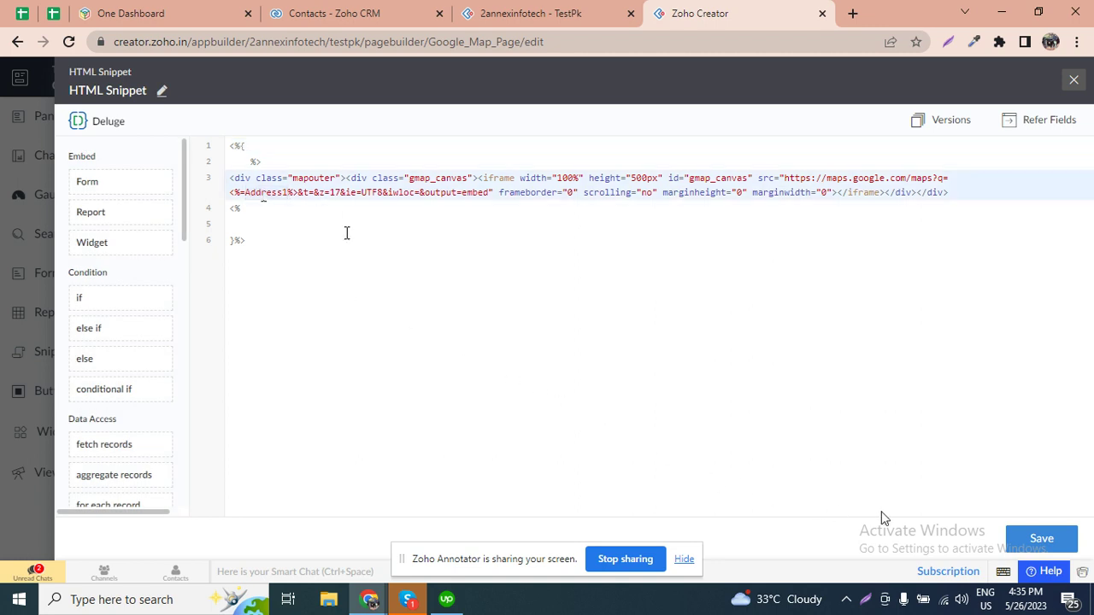
pyautogui.click(1037, 540)
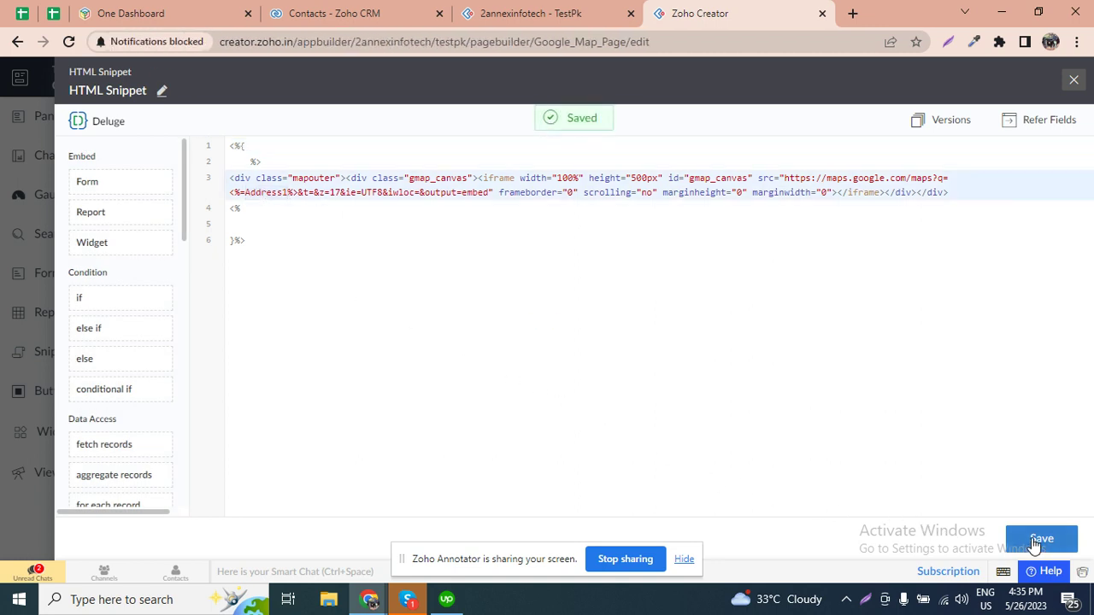
# Step: Allow notifications for the app builder site, and save the HTML snippet again to finish editing the page
pyautogui.click(150, 43)
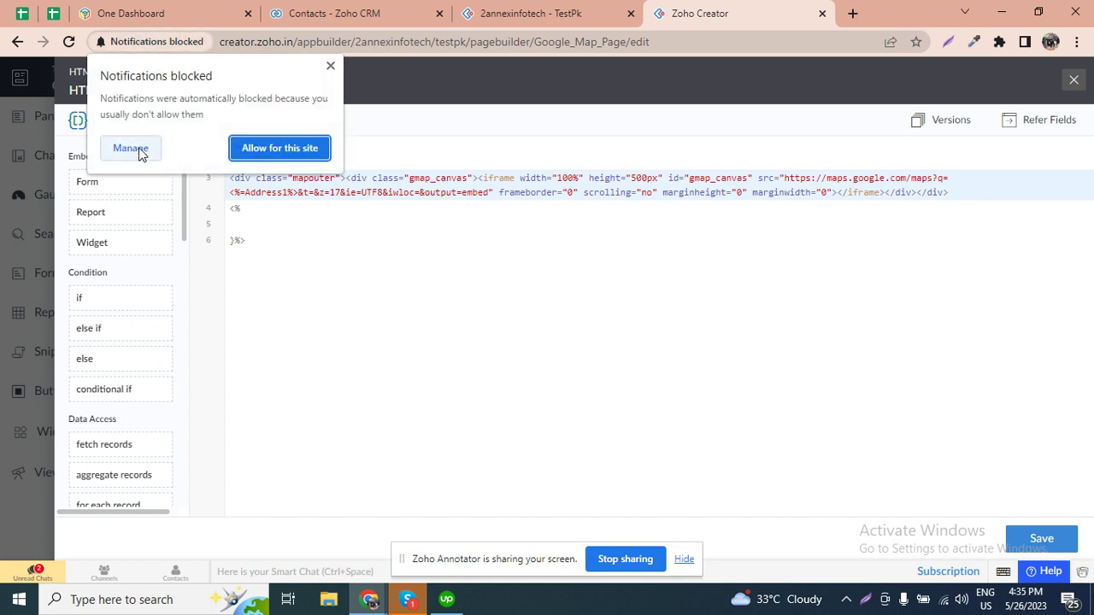
pyautogui.click(272, 154)
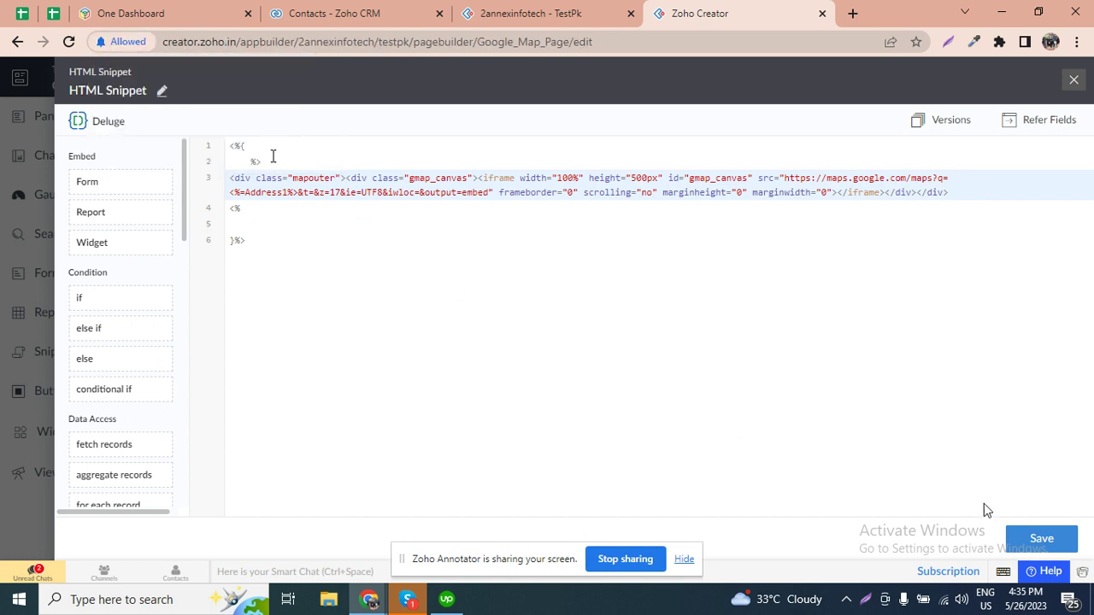
pyautogui.click(1061, 540)
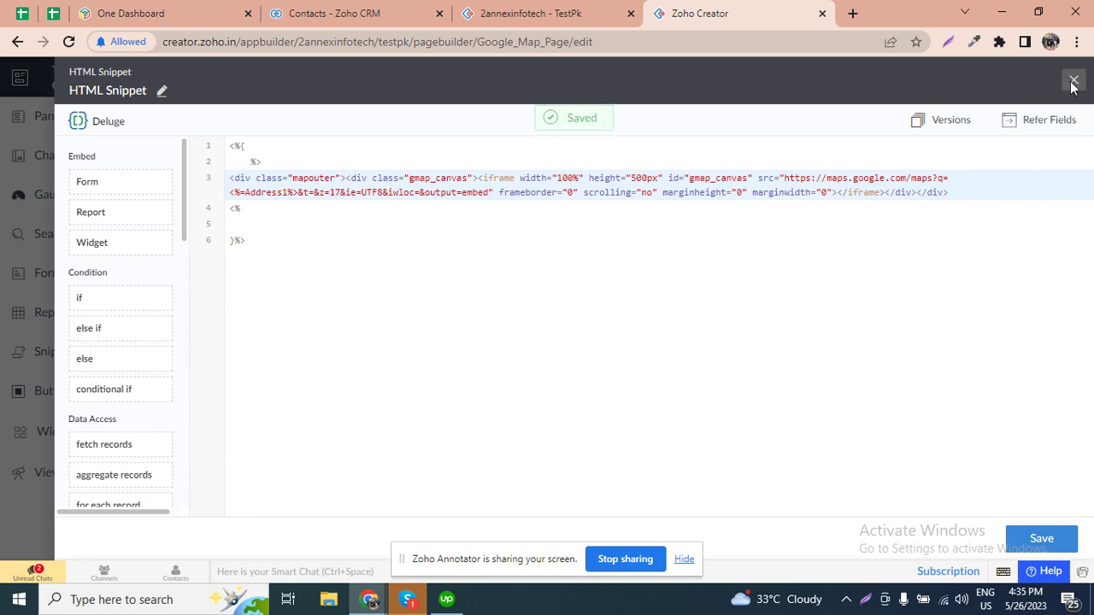
pyautogui.click(1073, 82)
pyautogui.click(1052, 76)
# Step: Return to the live map page with the Address1 value in its URL, allowing the site's notifications and reloading it
pyautogui.click(567, 10)
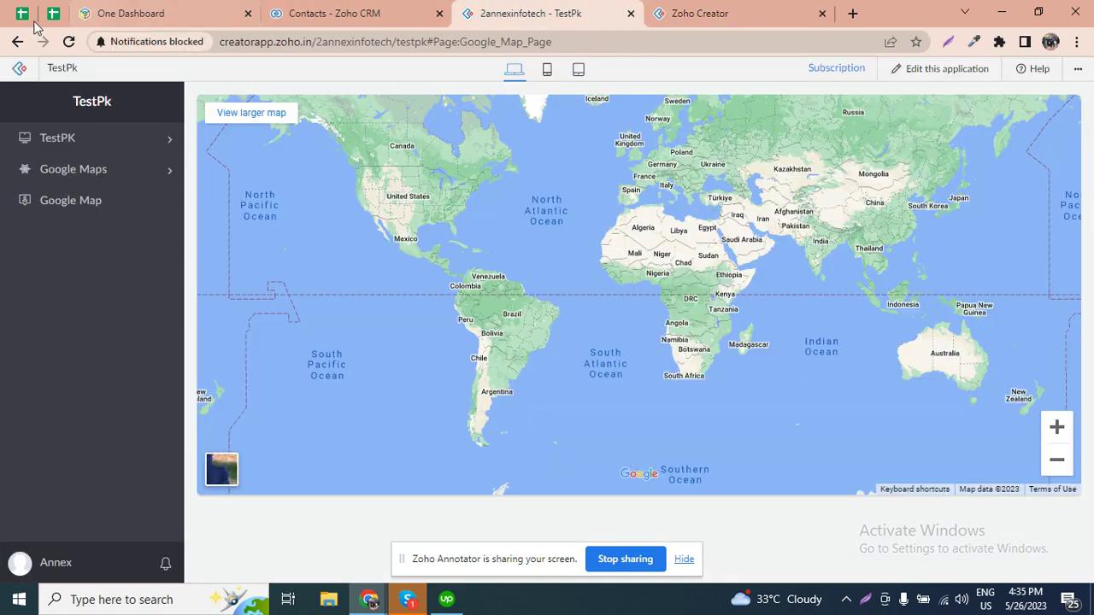
pyautogui.click(17, 41)
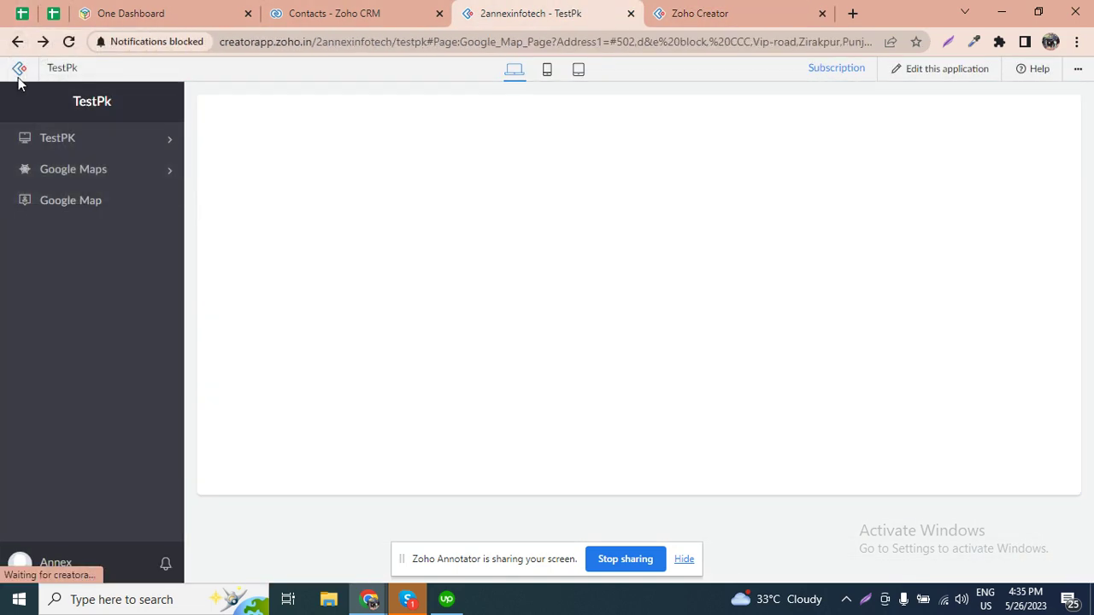
pyautogui.click(114, 49)
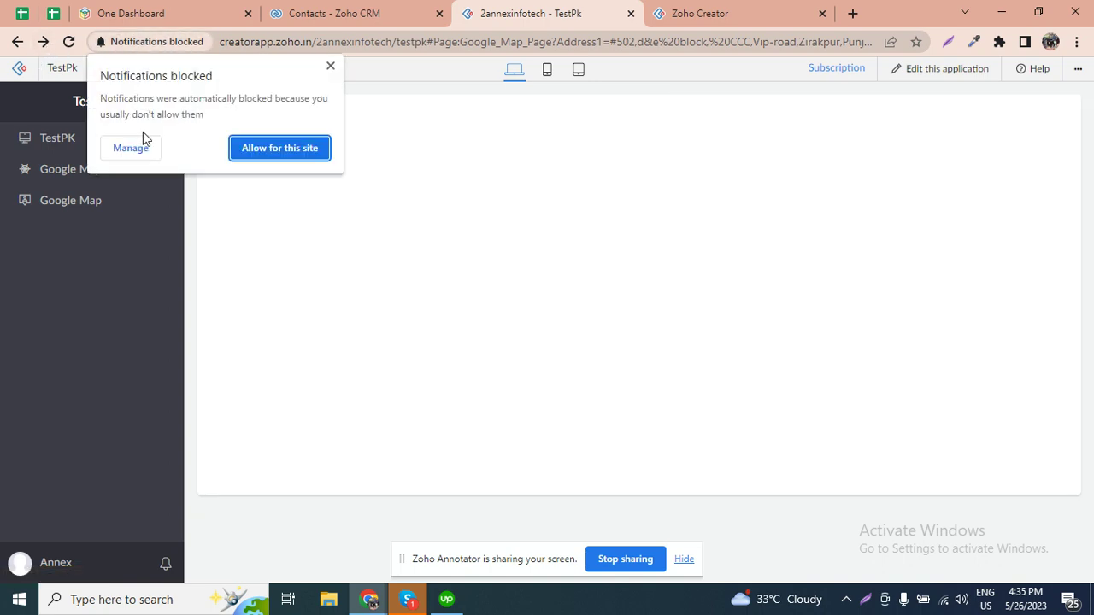
pyautogui.click(276, 146)
pyautogui.click(72, 47)
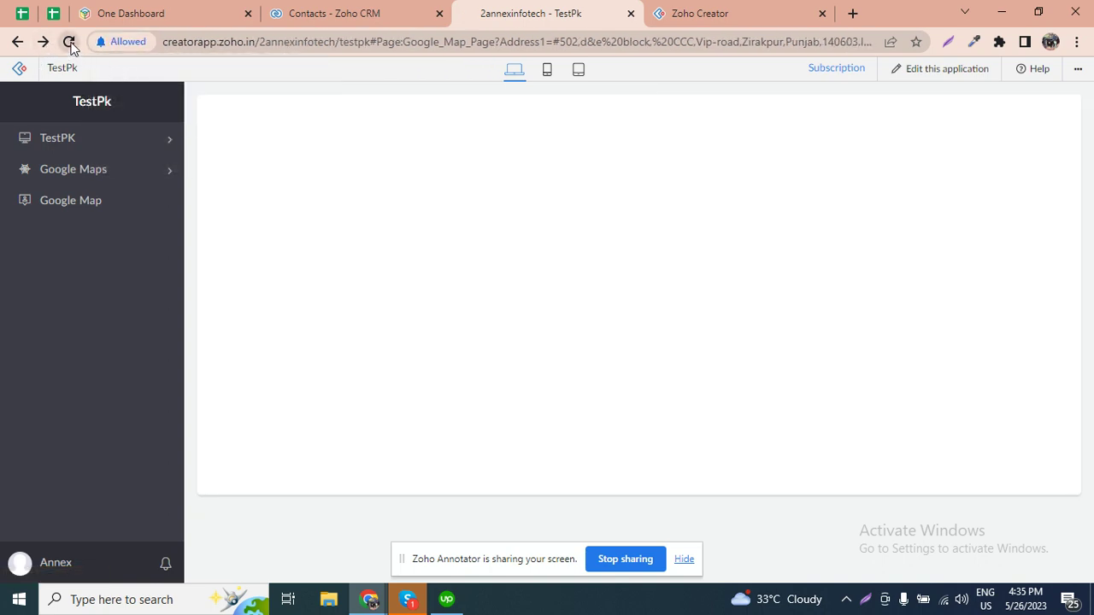
pyautogui.click(608, 141)
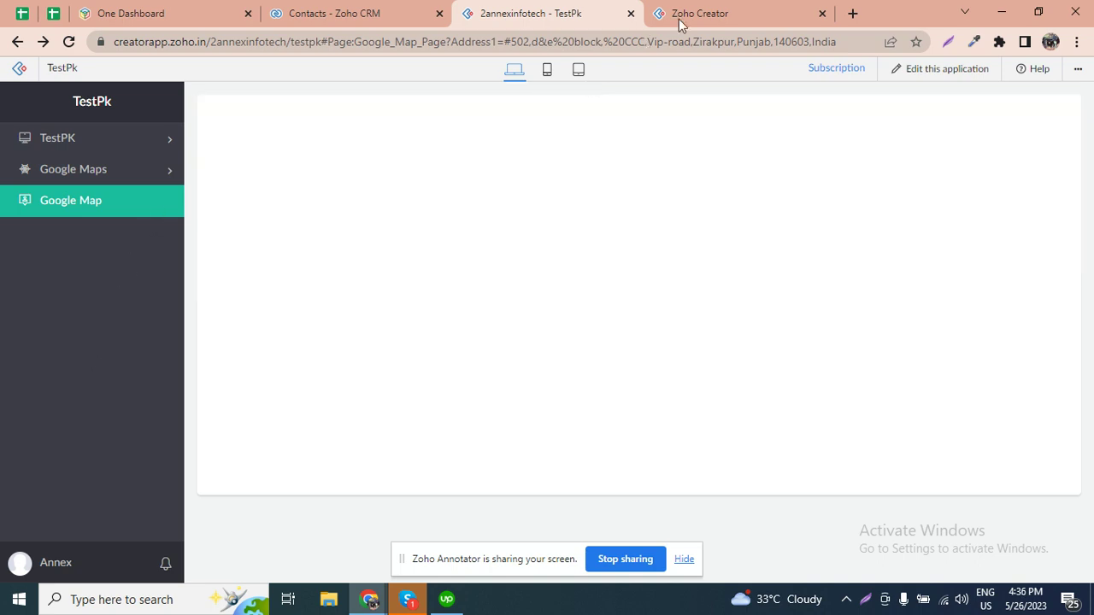
# Step: Check the Address1 parameter in the open google map workflow's openUrl script and update the script
pyautogui.click(712, 10)
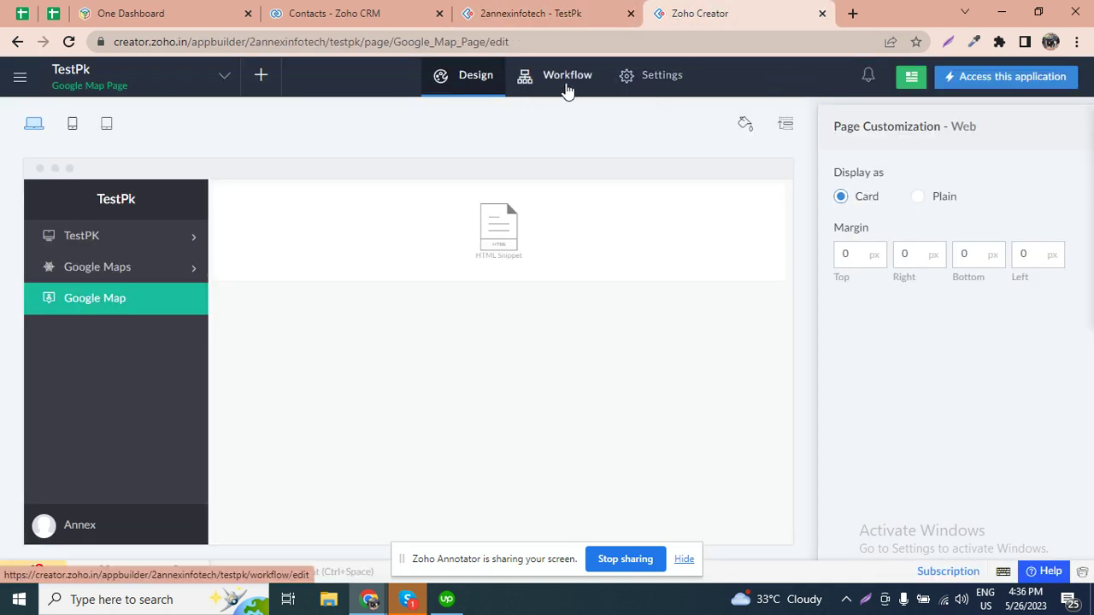
pyautogui.click(566, 87)
pyautogui.click(347, 295)
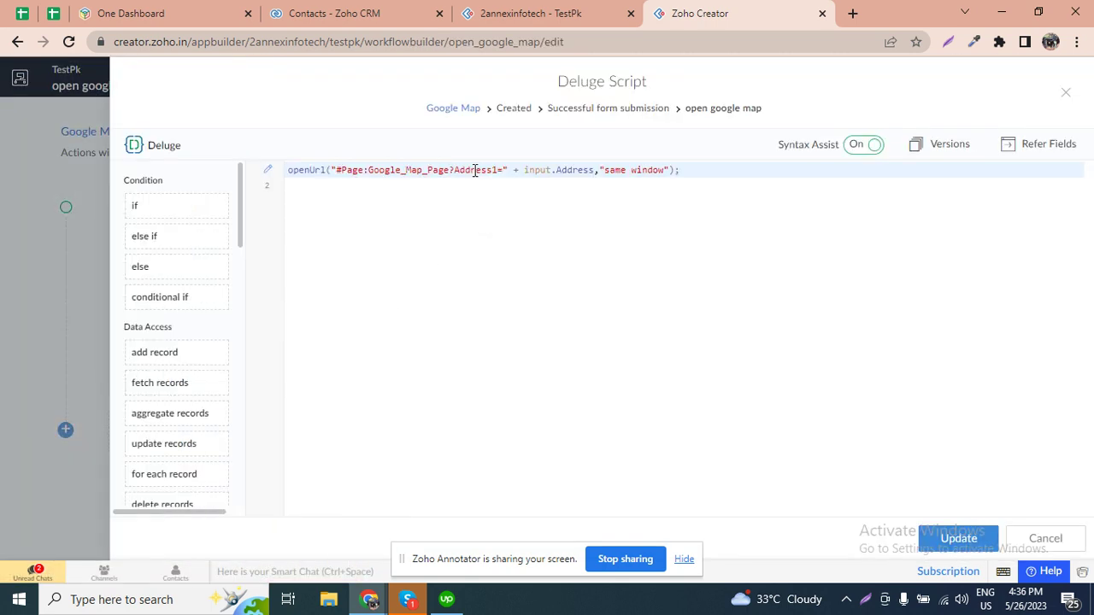
pyautogui.doubleClick(476, 170)
pyautogui.click(496, 169)
pyautogui.click(933, 539)
# Step: Open the blank Google Map form under Google Maps in the live TestPk application
pyautogui.click(525, 10)
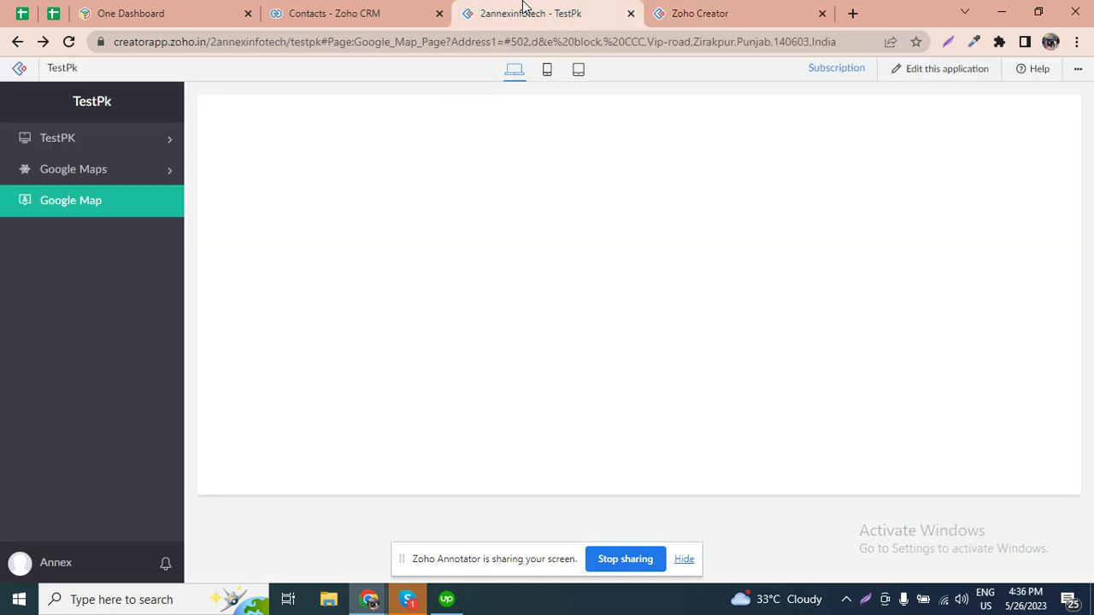
pyautogui.click(105, 195)
pyautogui.click(115, 175)
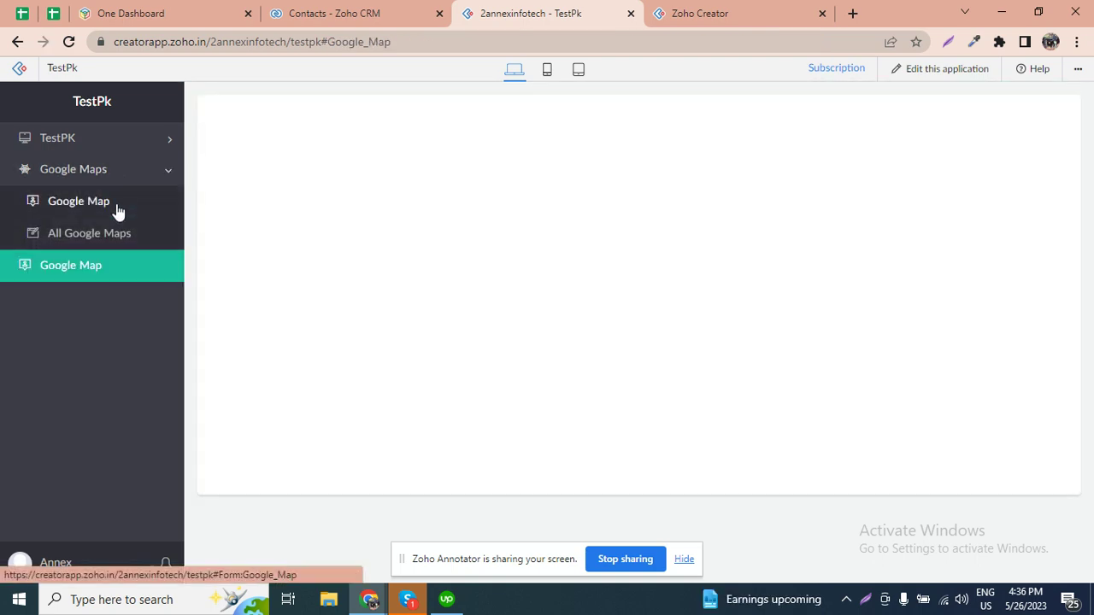
pyautogui.click(116, 208)
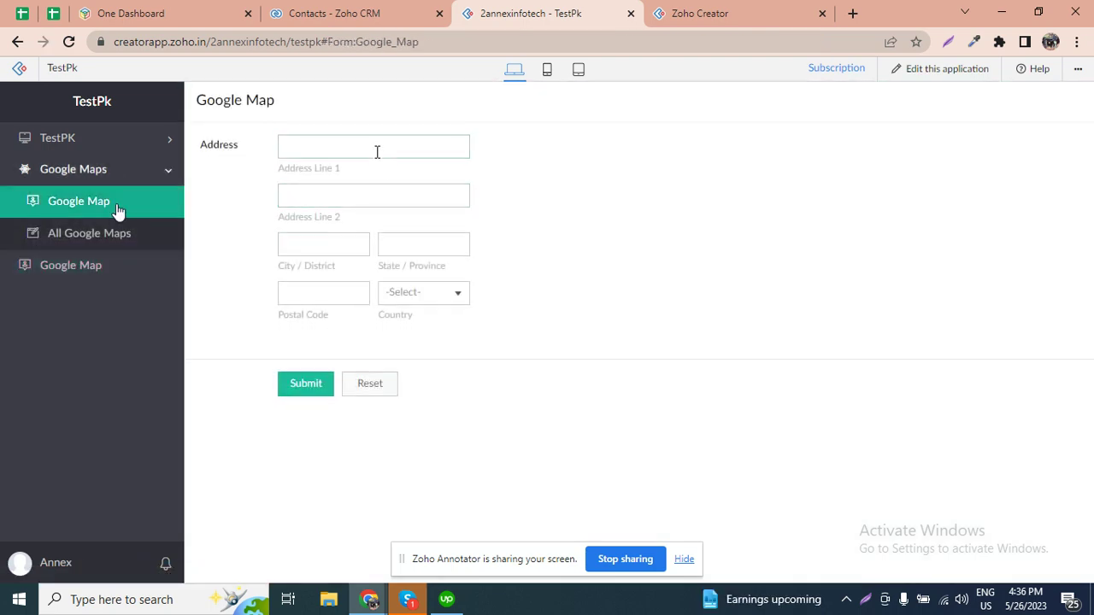
# Step: Fill in Address Line 1 and Address Line 2 with the company's street address
pyautogui.click(376, 150)
pyautogui.write('ann')
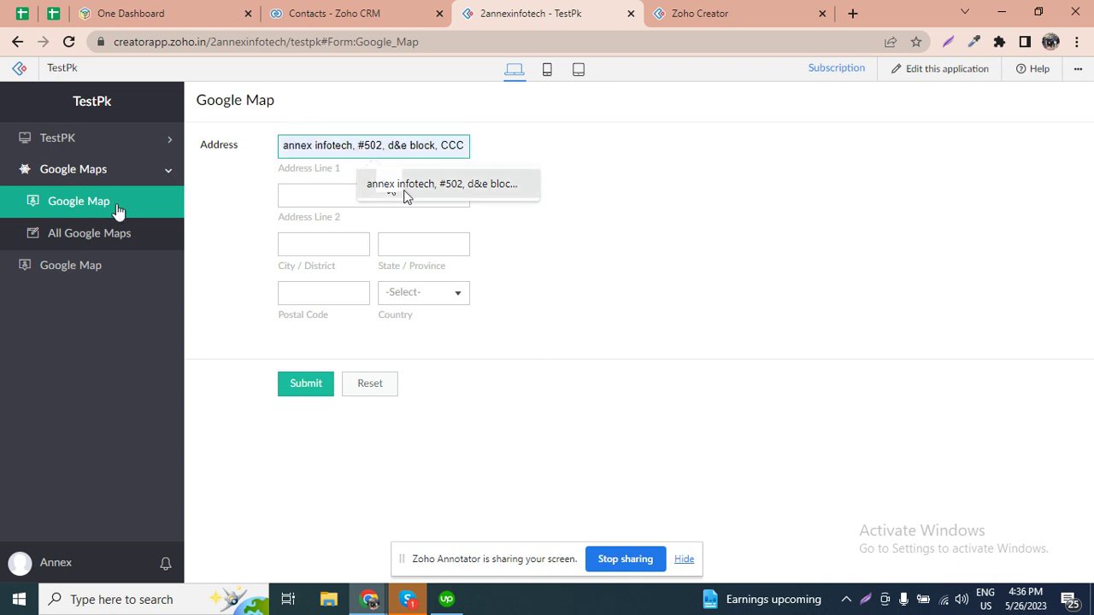
pyautogui.click(306, 197)
pyautogui.click(349, 146)
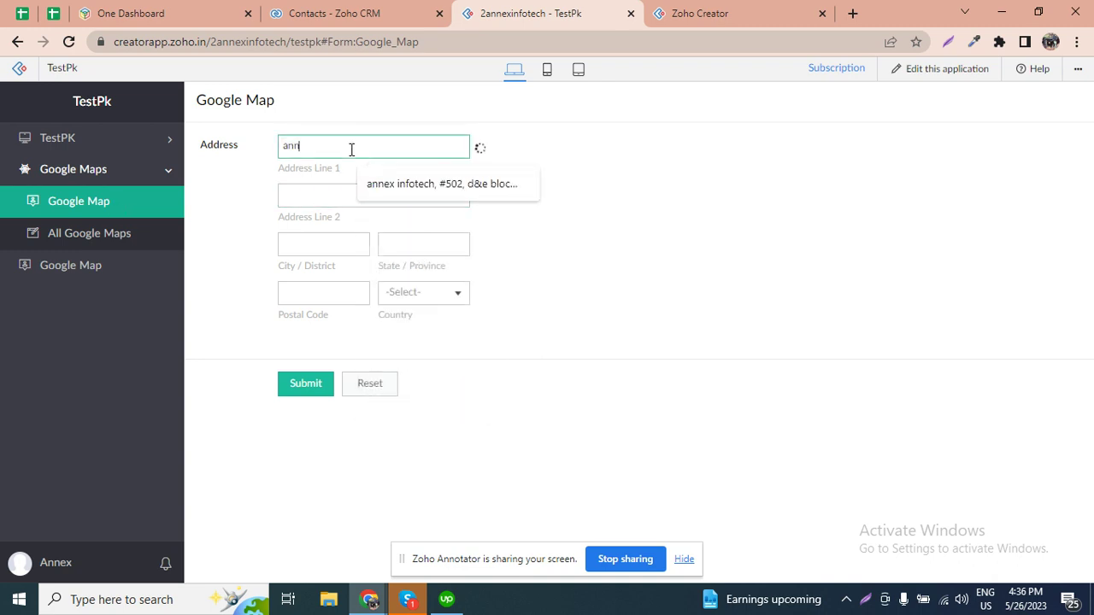
pyautogui.click(448, 185)
pyautogui.click(351, 198)
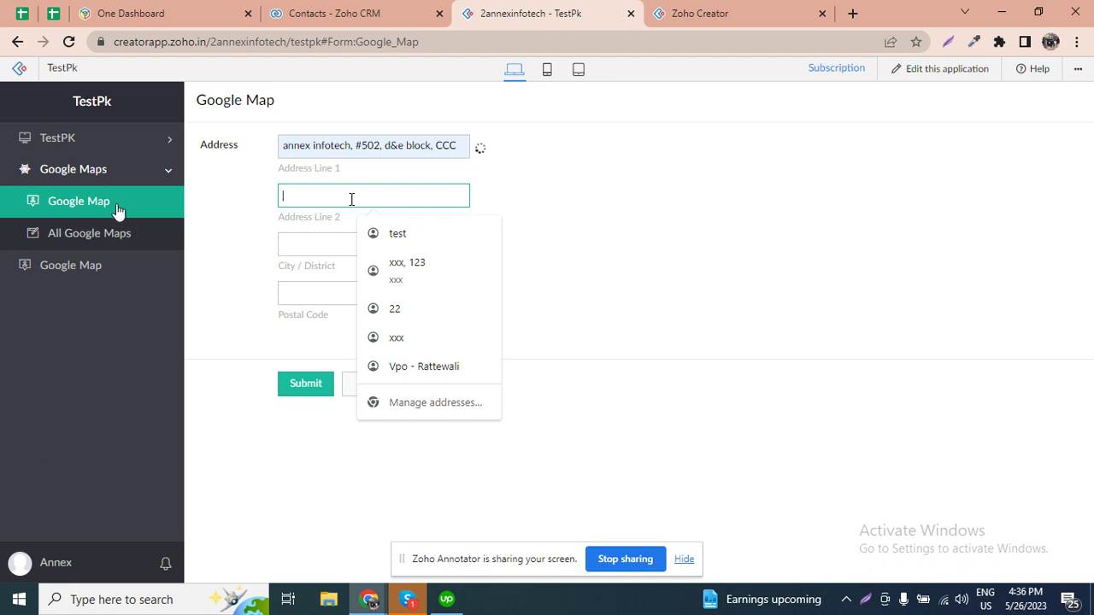
pyautogui.write('Vip-road')
pyautogui.click(374, 237)
# Step: Fill in the city, state and postal code of the company's address
pyautogui.click(310, 248)
pyautogui.write('z')
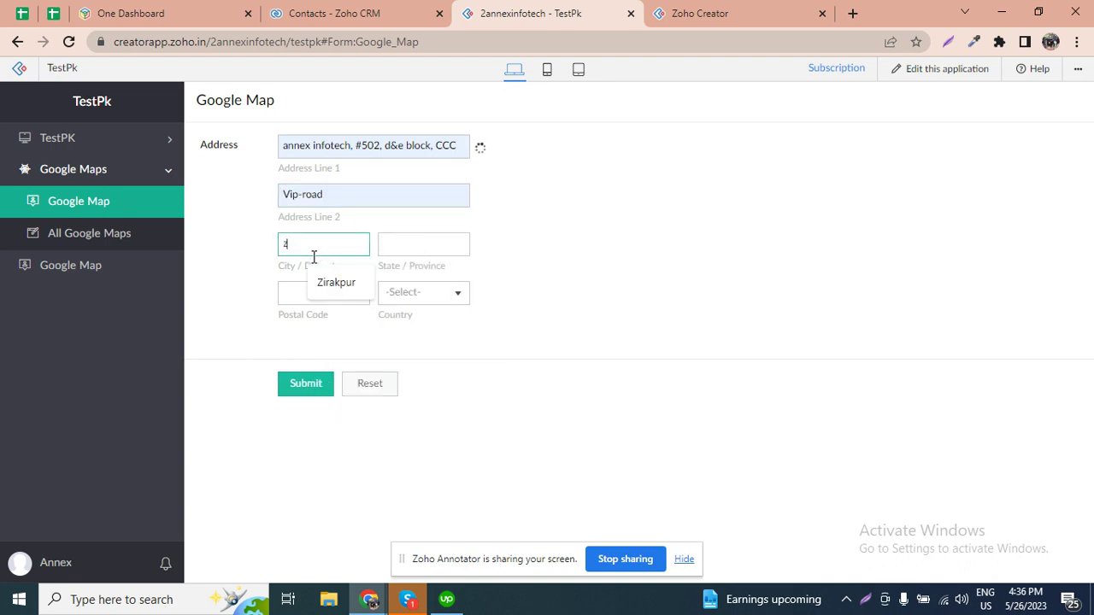
pyautogui.click(384, 249)
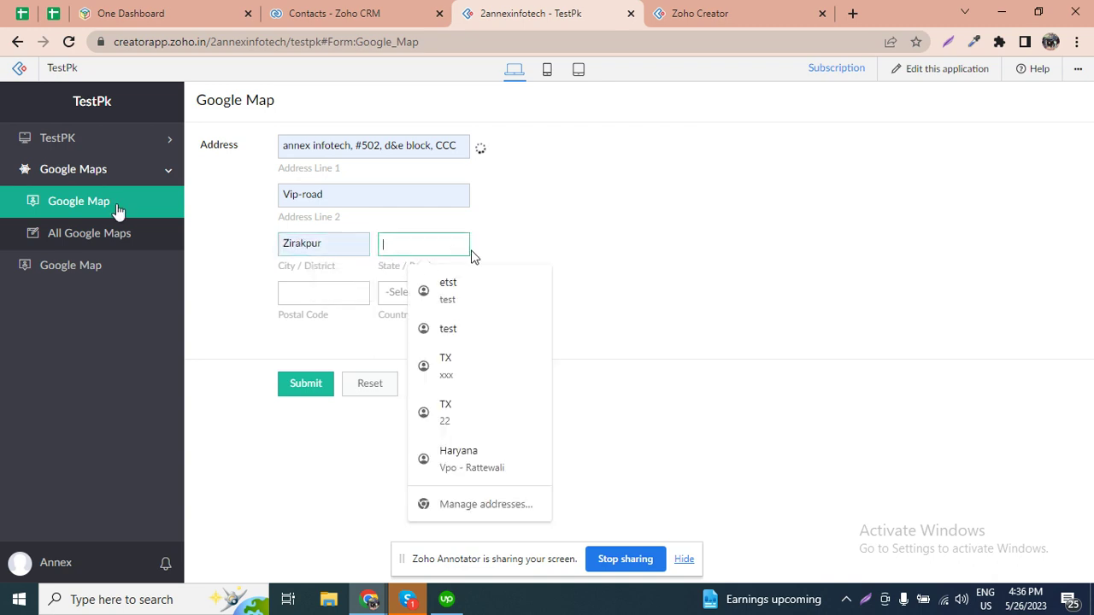
pyautogui.write('pu')
pyautogui.click(432, 283)
pyautogui.click(330, 295)
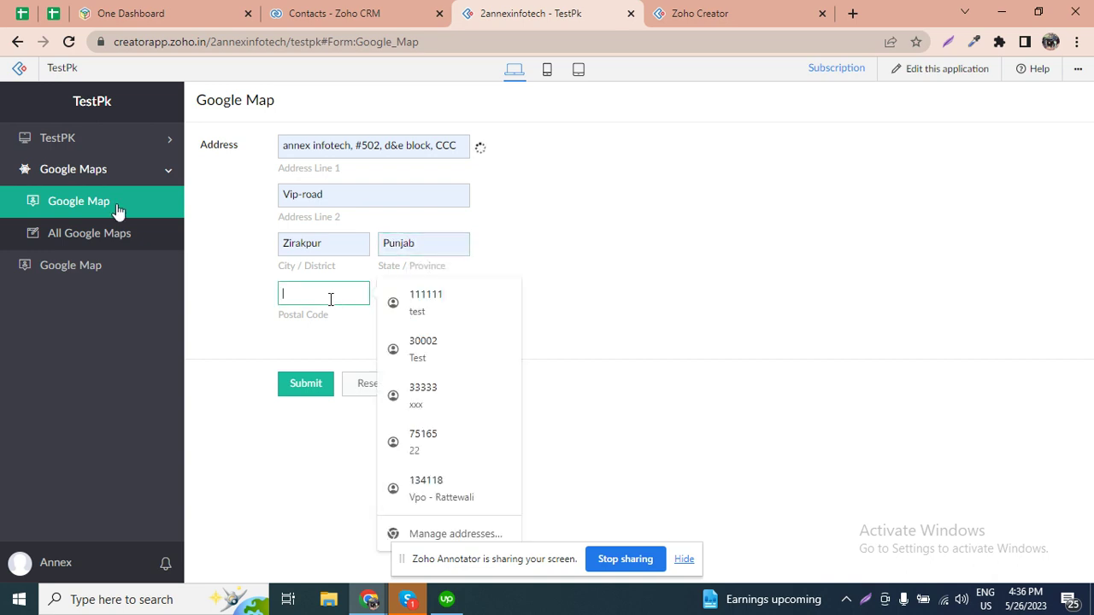
pyautogui.write('14')
pyautogui.click(345, 334)
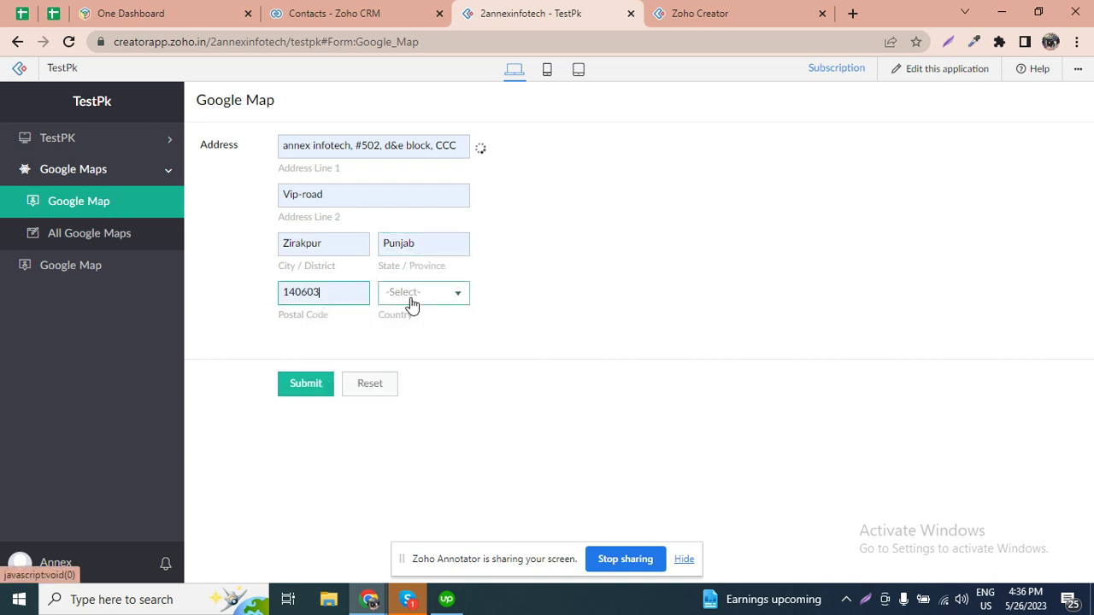
# Step: Set the country to India and submit the Google Map form
pyautogui.click(411, 295)
pyautogui.write('id')
pyautogui.press('BackSpace')
pyautogui.write('nd')
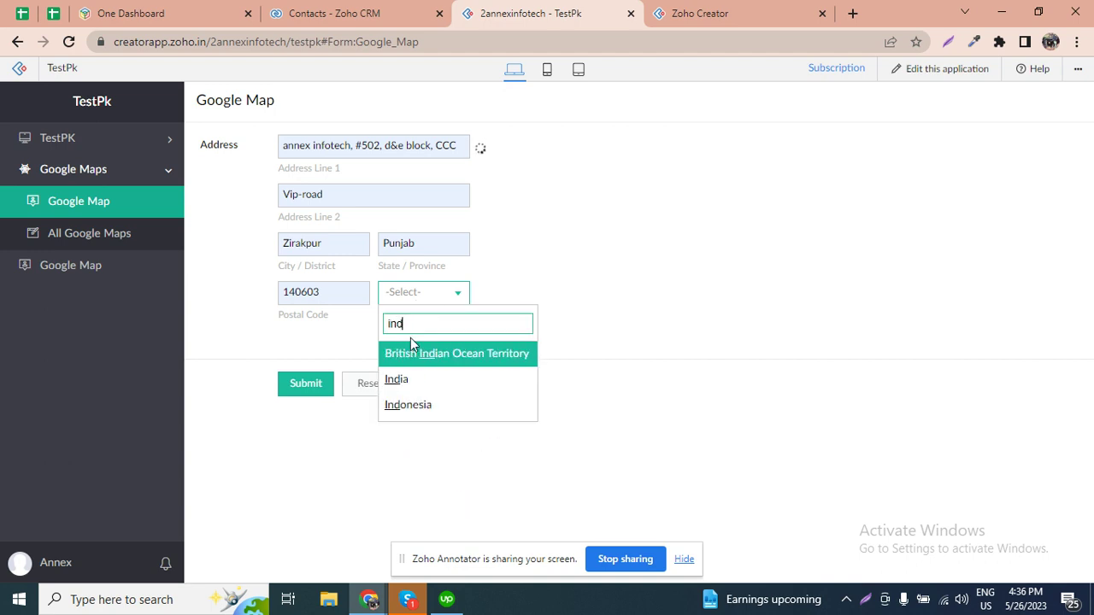
pyautogui.click(400, 378)
pyautogui.click(308, 385)
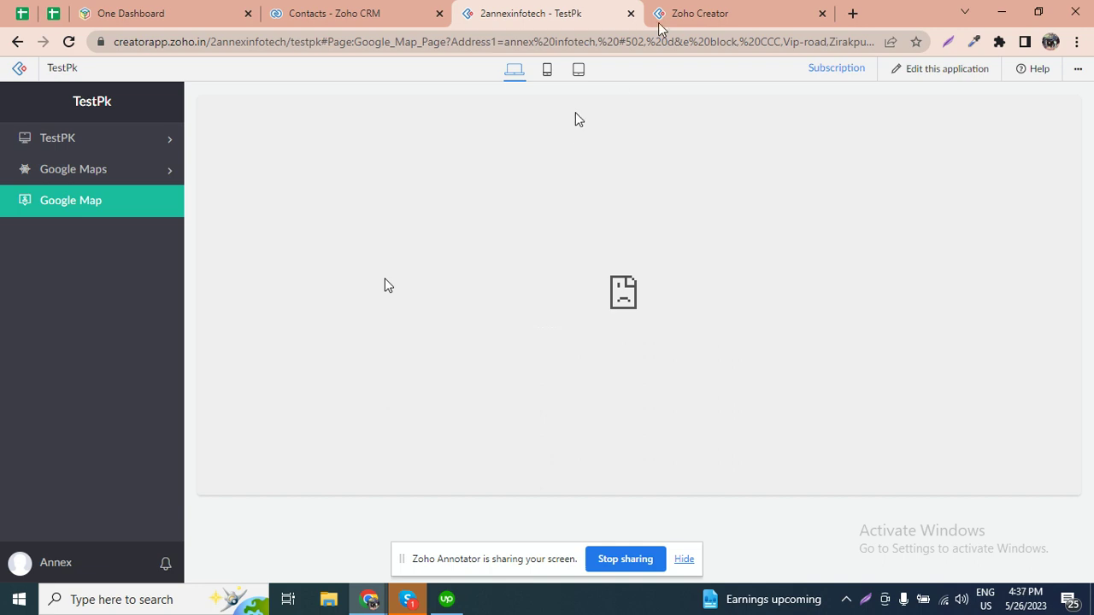
# Step: Close the workflow's Deluge script in the TestPk builder and open the HTML Snippet of Google Map Page for editing
pyautogui.click(704, 10)
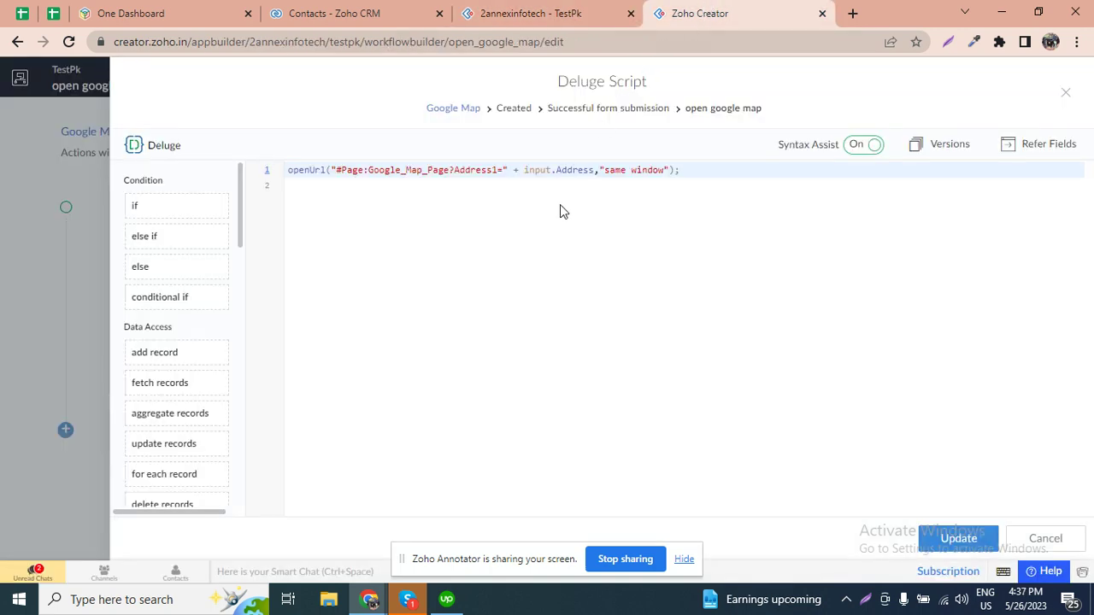
pyautogui.click(1065, 94)
pyautogui.click(1063, 94)
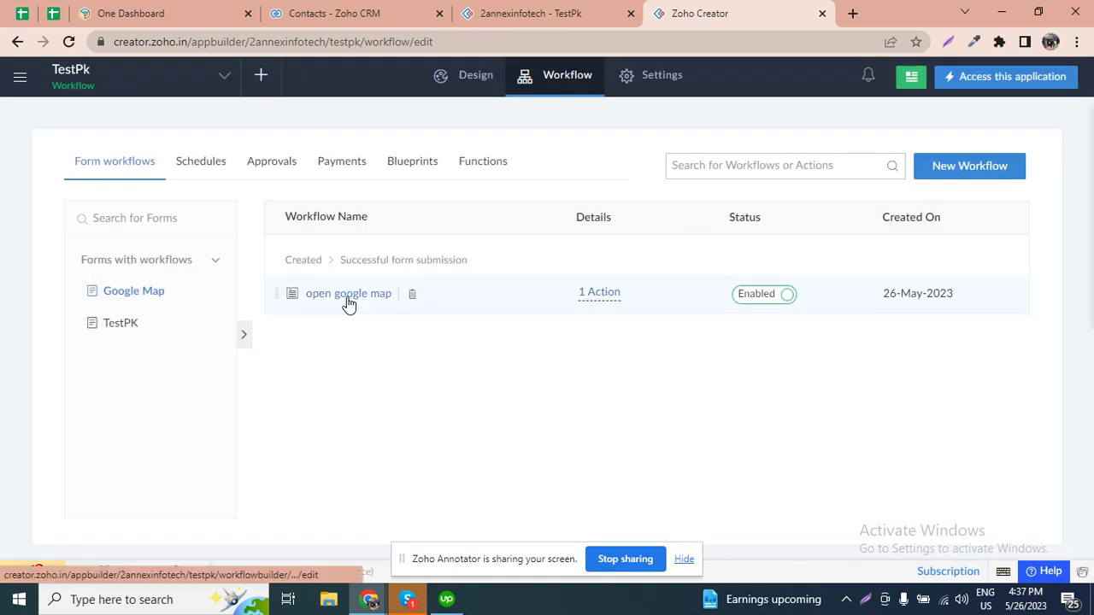
pyautogui.click(224, 75)
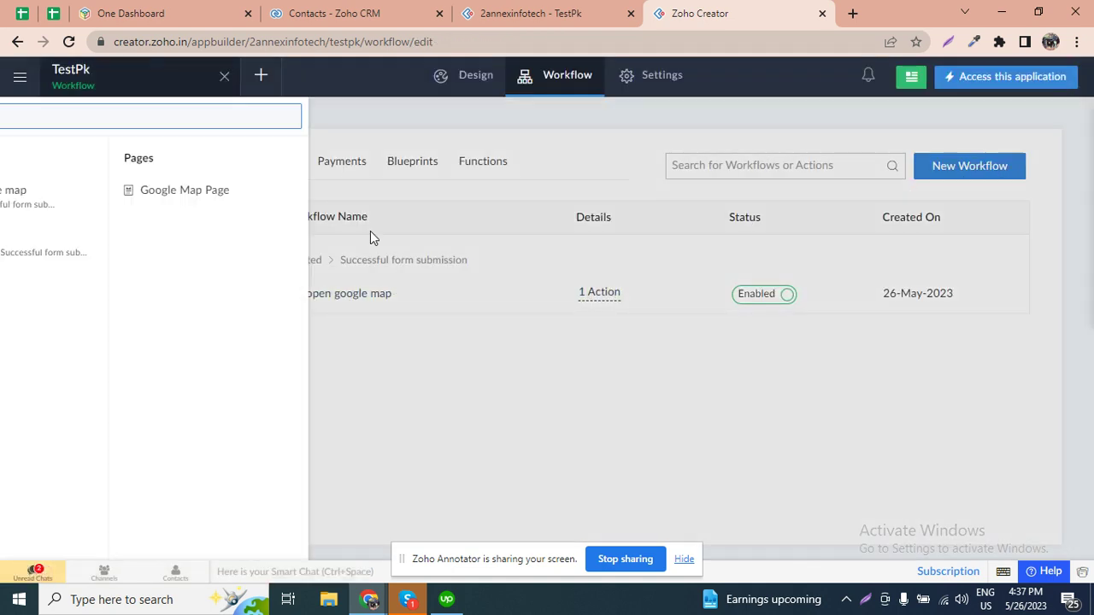
pyautogui.click(654, 199)
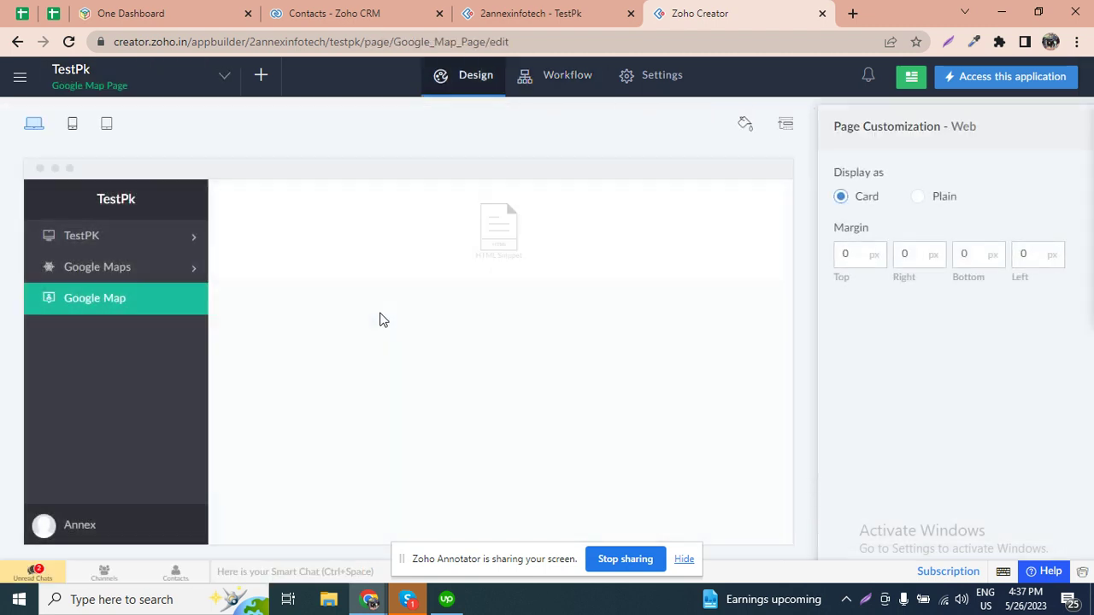
pyautogui.click(456, 369)
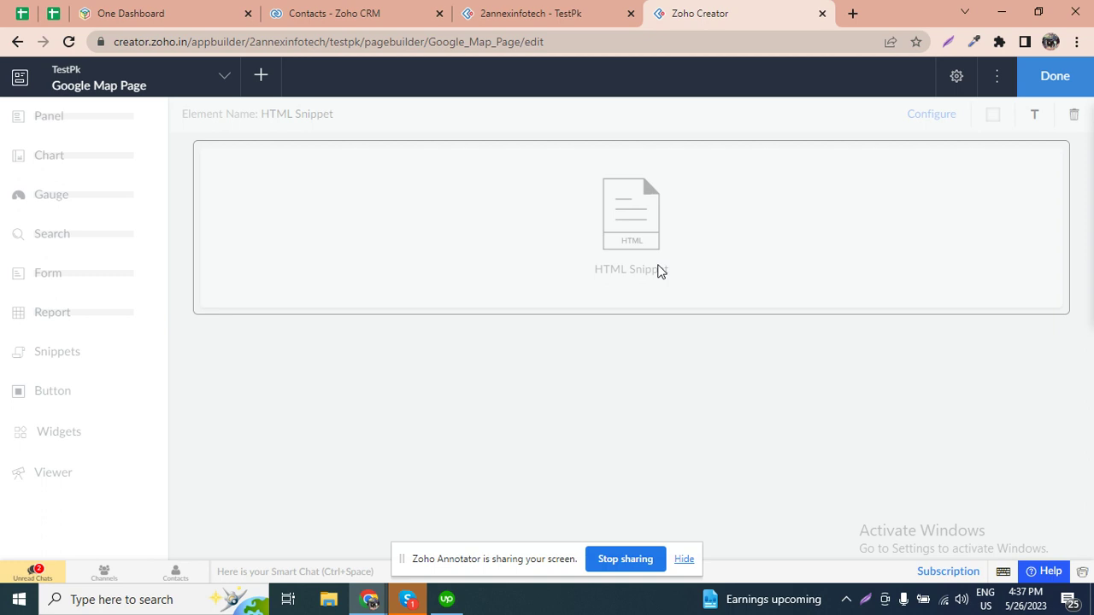
pyautogui.click(923, 120)
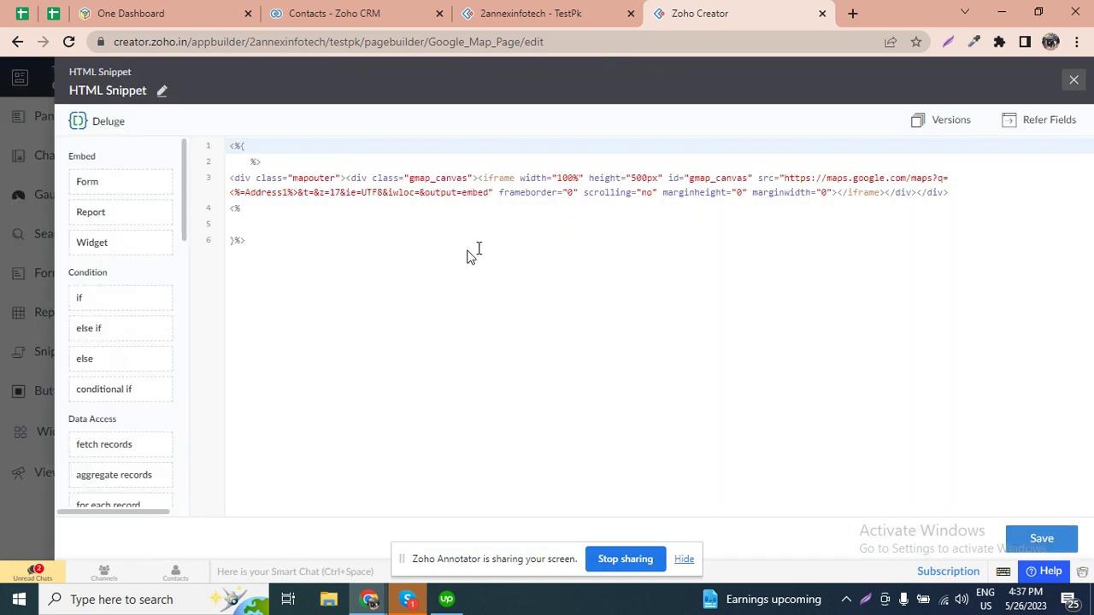
# Step: Replace the <%=Address1%> parameter in the iframe's map URL with the company's address as fixed text and save the snippet
pyautogui.moveTo(230, 193); pyautogui.dragTo(298, 193)
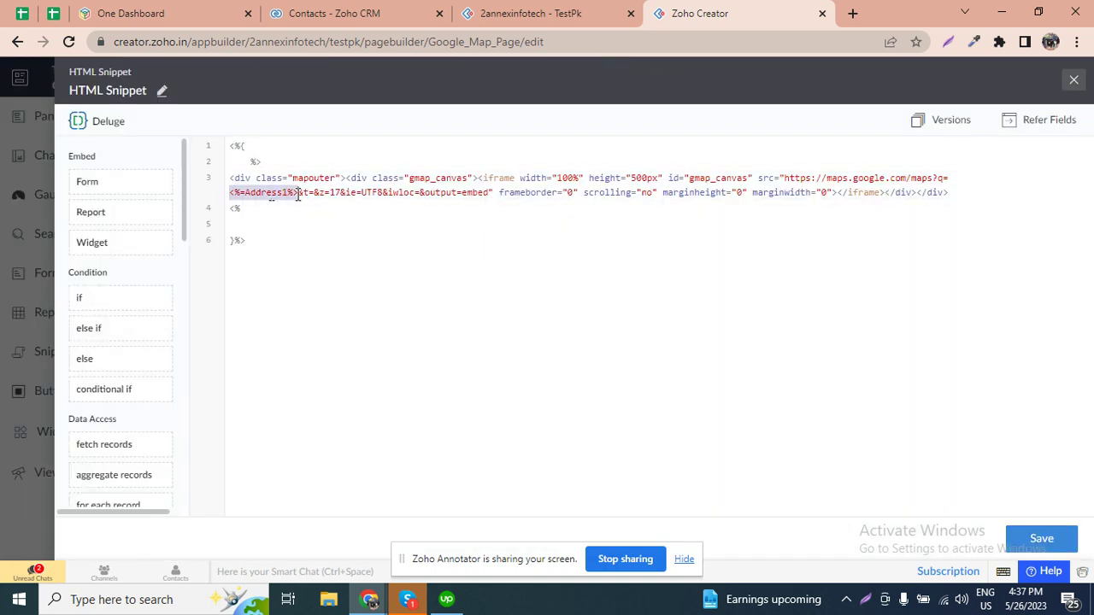
pyautogui.write('annex')
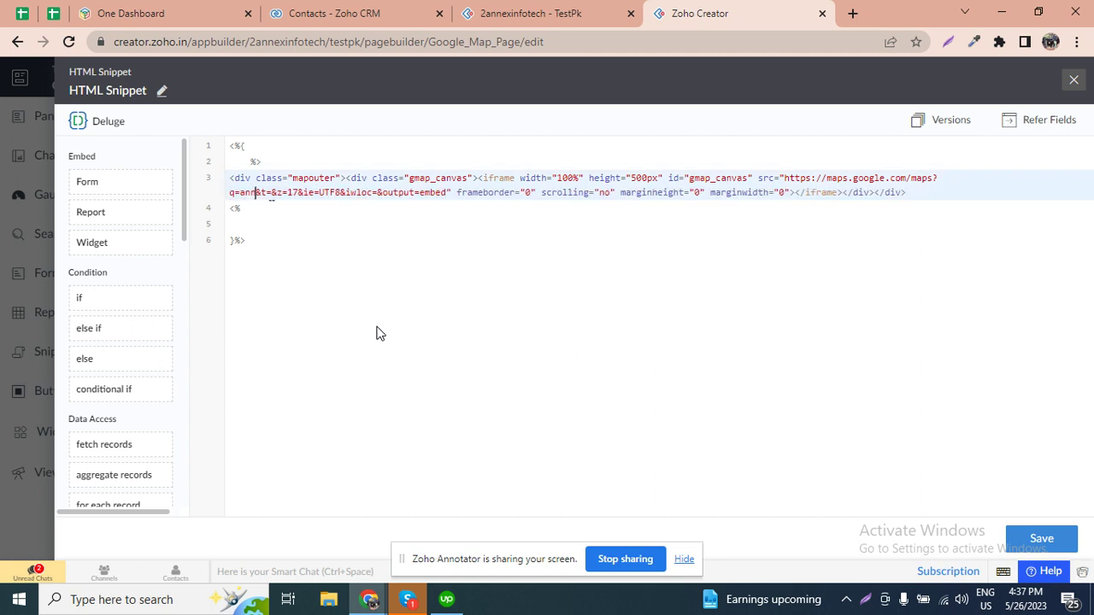
pyautogui.write('ibn')
pyautogui.press('BackSpace')
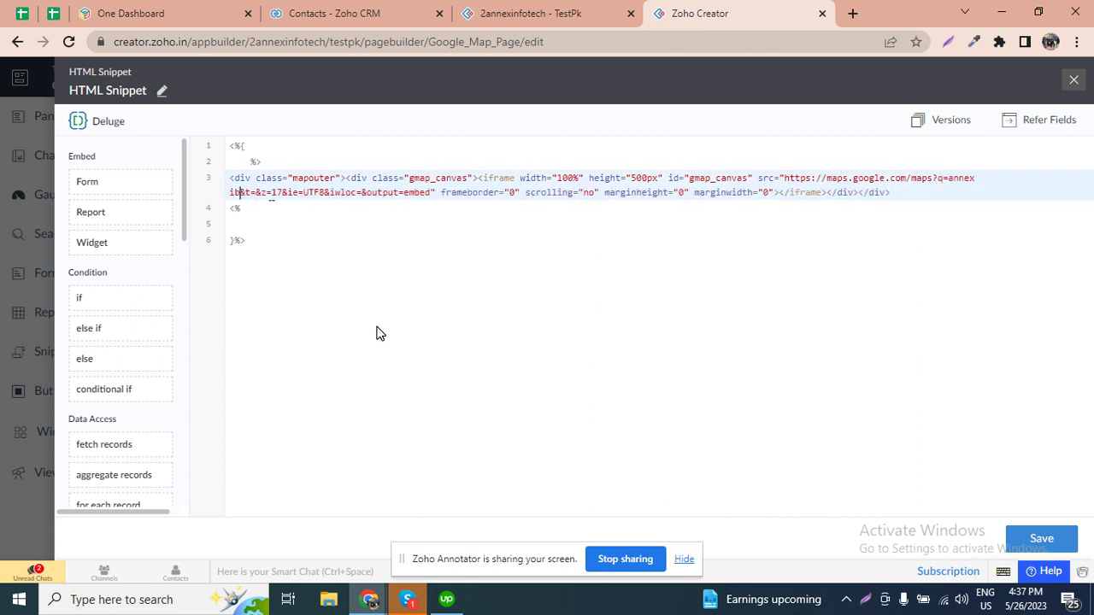
pyautogui.press('BackSpace')
pyautogui.write('nfotech')
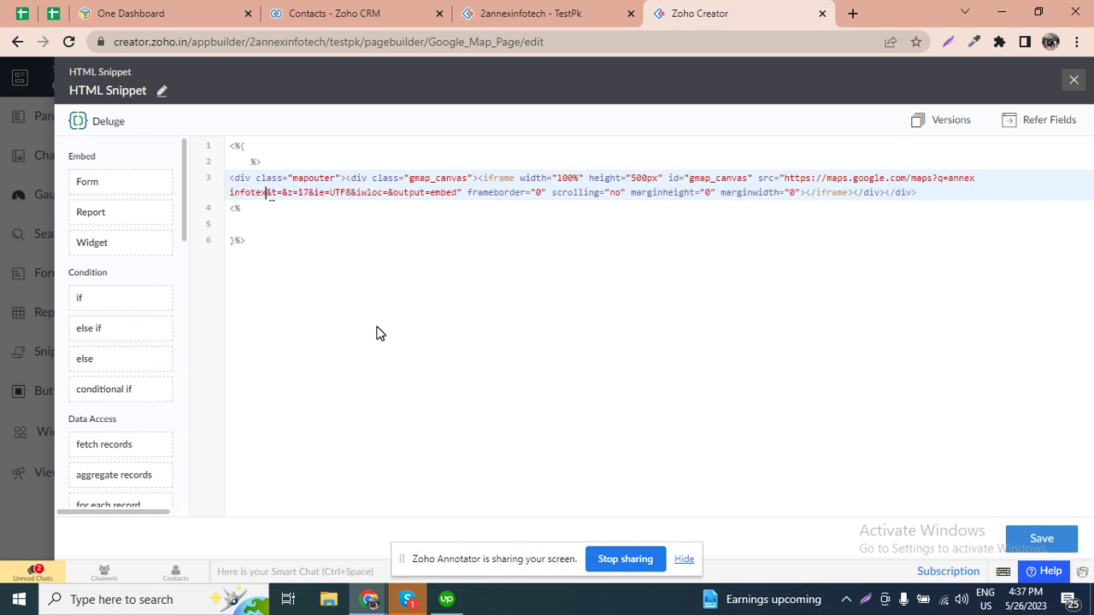
pyautogui.write(',ccc')
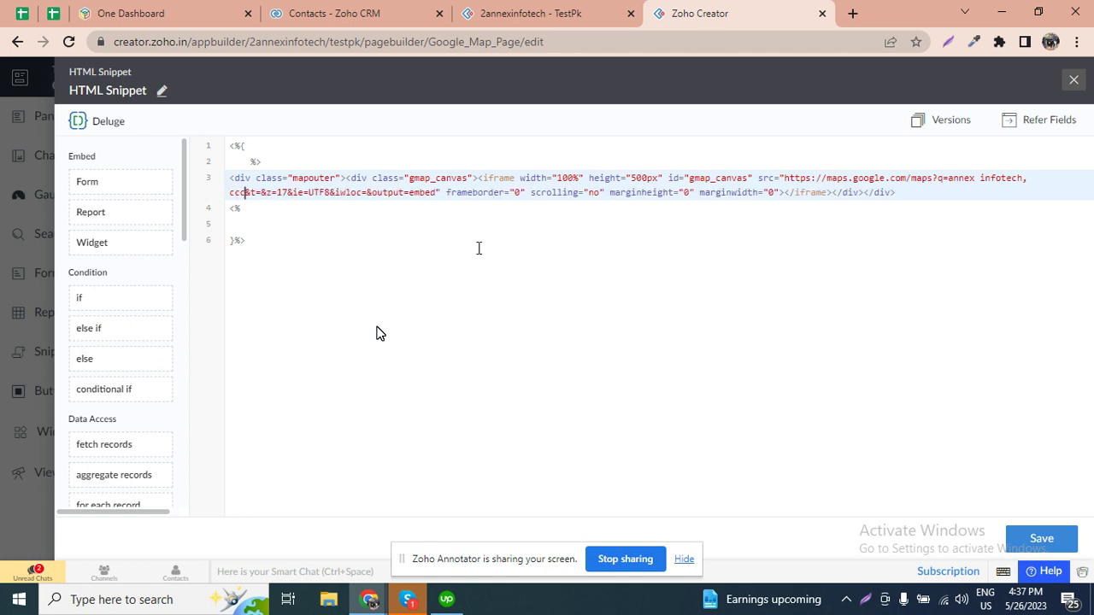
pyautogui.write(', zirk')
pyautogui.write('kpur,')
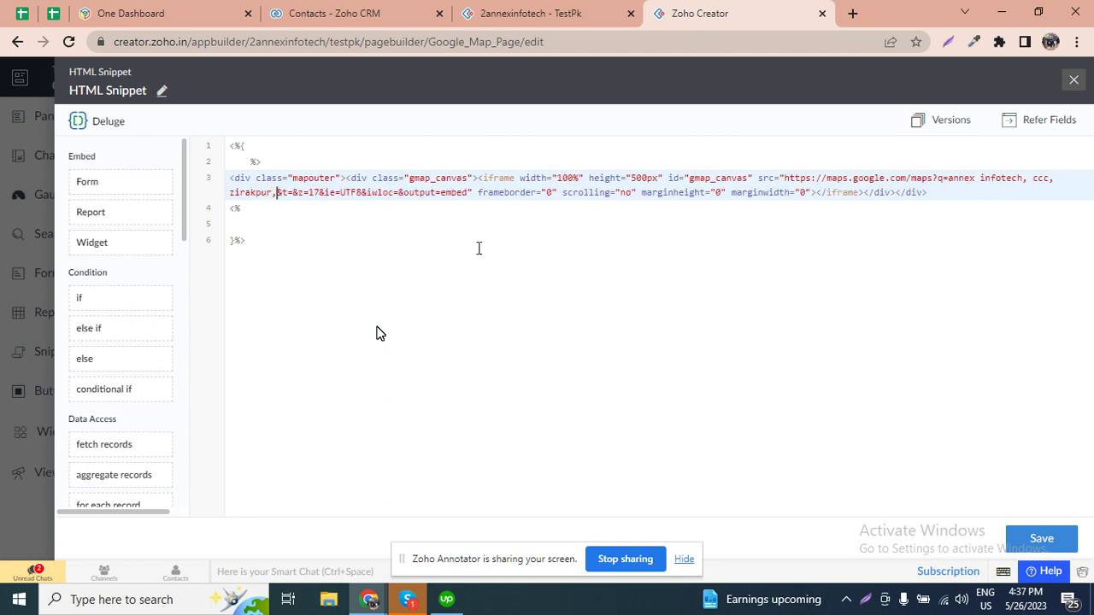
pyautogui.write('pu')
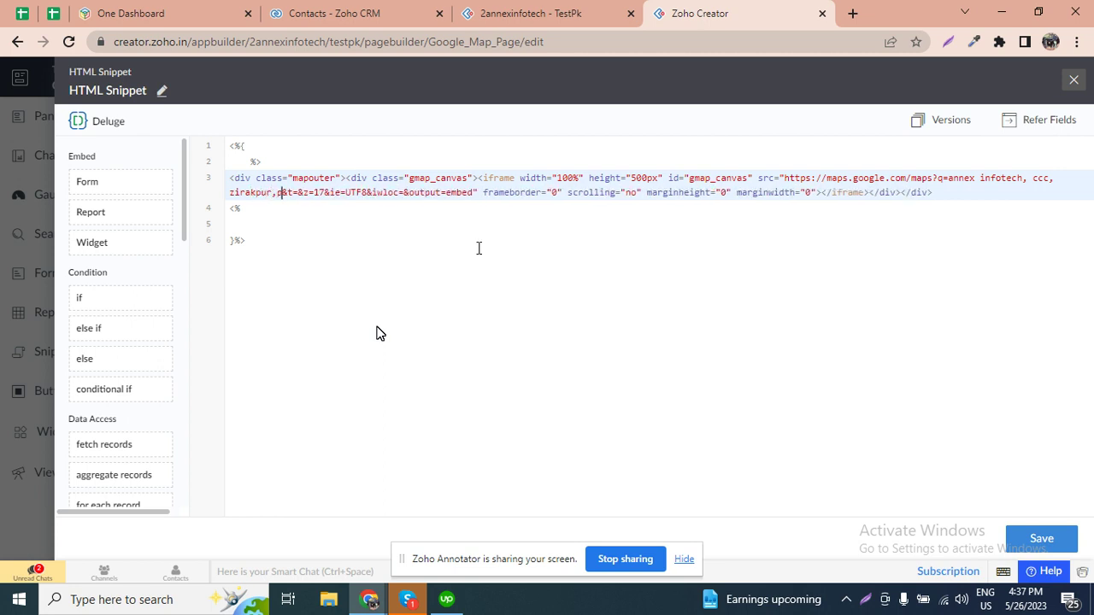
pyautogui.write('njab,india')
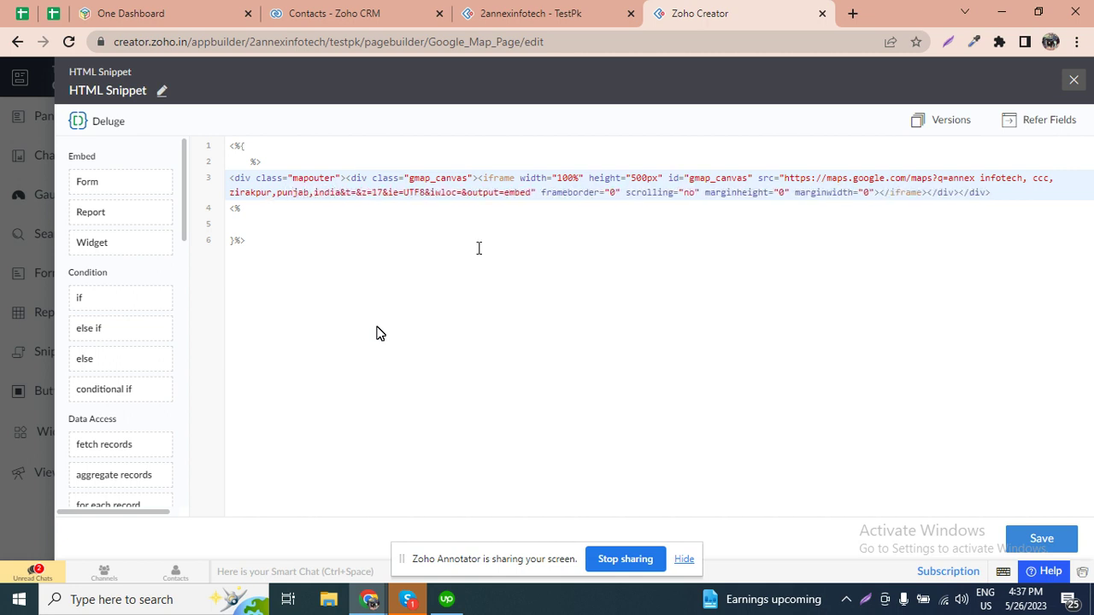
pyautogui.click(1036, 540)
# Step: Open the Google Map page in the live TestPk application and reload the site to test the embedded map
pyautogui.click(518, 11)
pyautogui.click(110, 205)
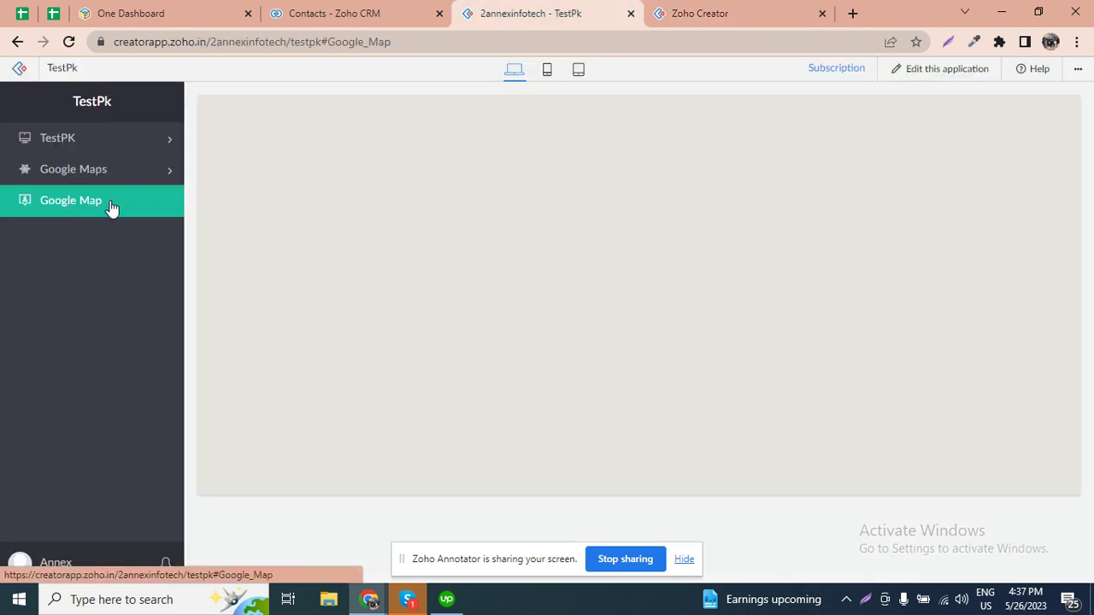
pyautogui.click(110, 209)
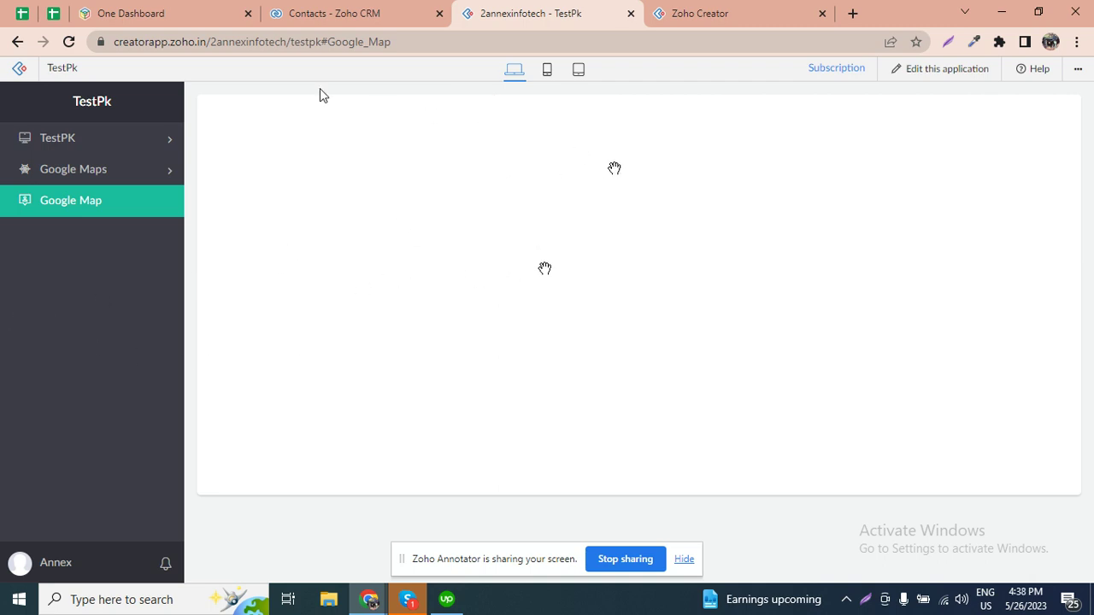
pyautogui.click(69, 42)
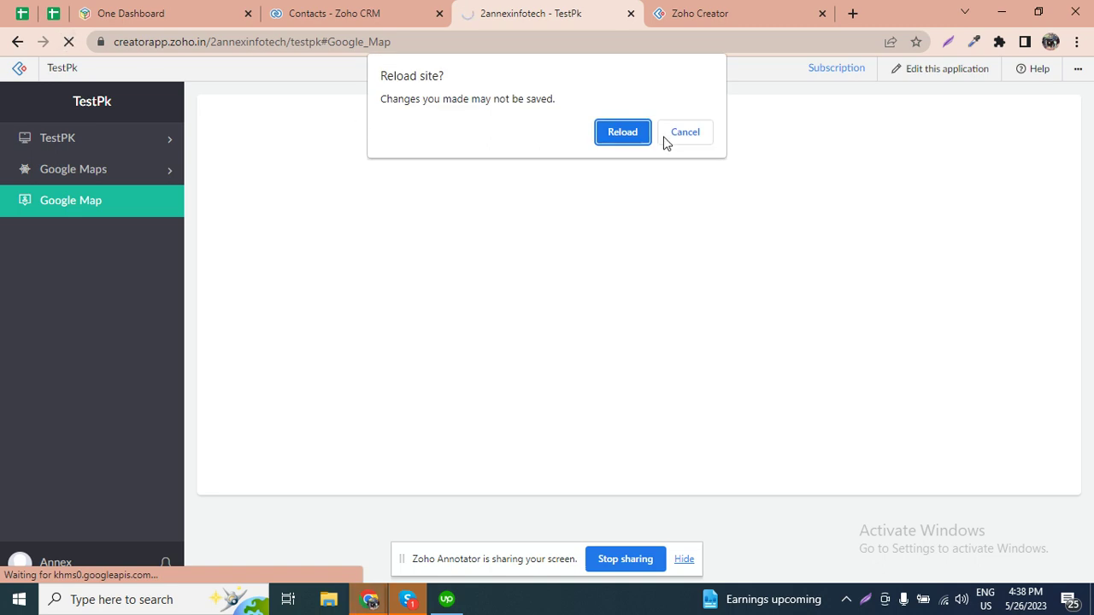
pyautogui.click(634, 134)
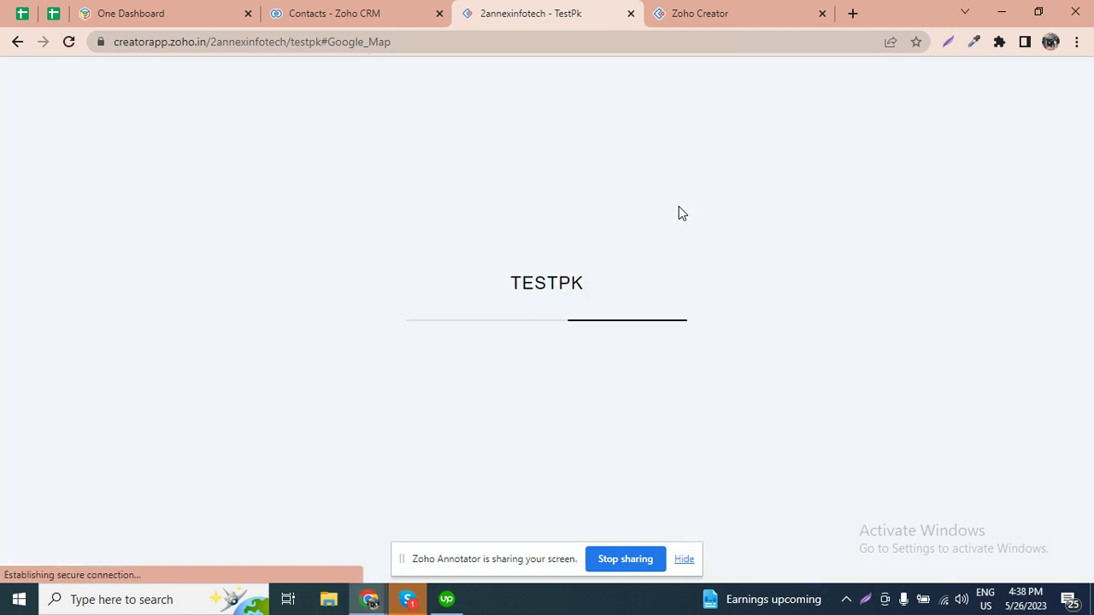
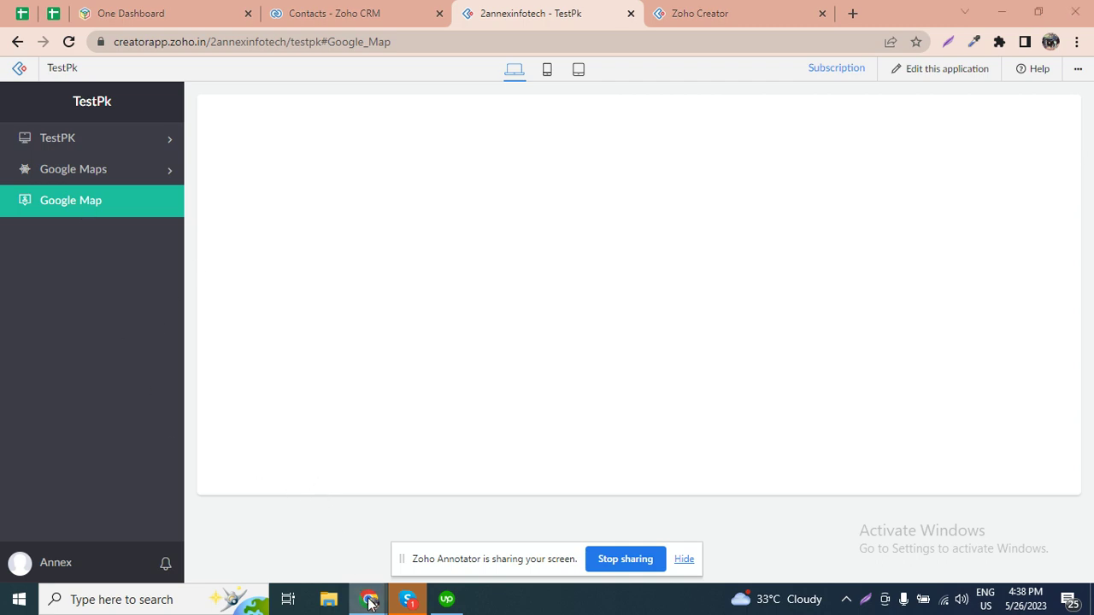
# Step: Switch to the live Artificialgrassturfwarehouse dashboard and open the Google Map View of the 26-May-23 06:04:08 appointment
pyautogui.moveTo(368, 598)
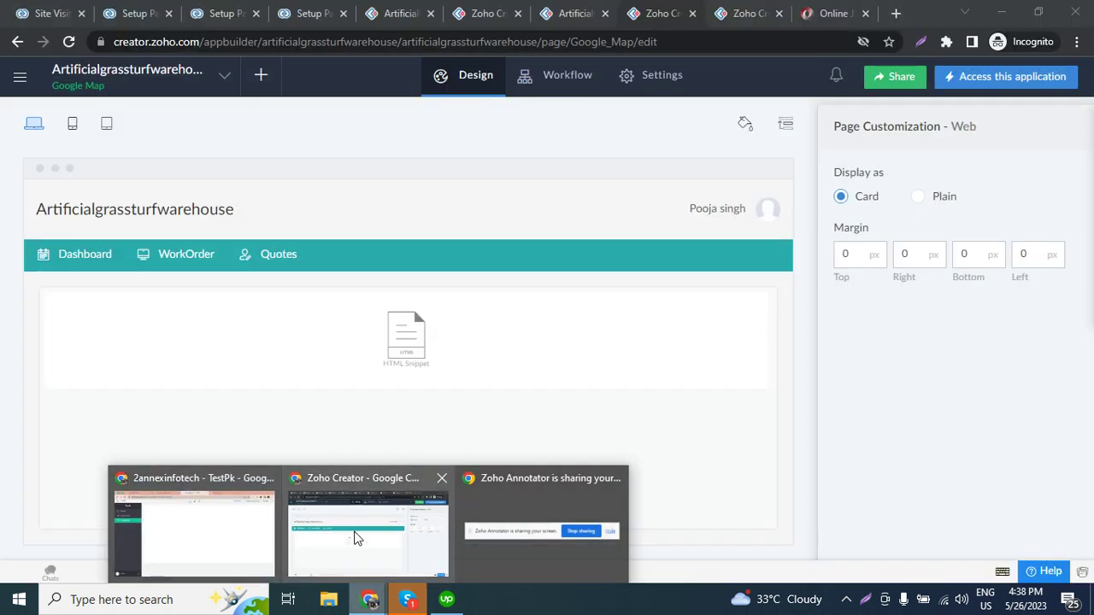
pyautogui.click(356, 539)
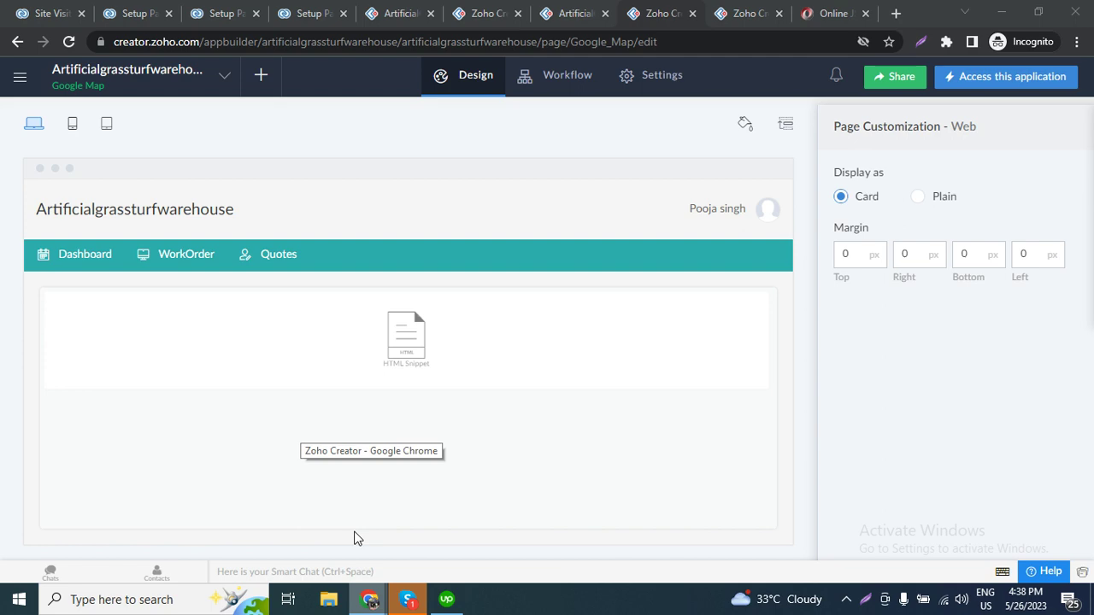
pyautogui.click(141, 12)
pyautogui.click(221, 13)
pyautogui.click(307, 12)
pyautogui.click(374, 10)
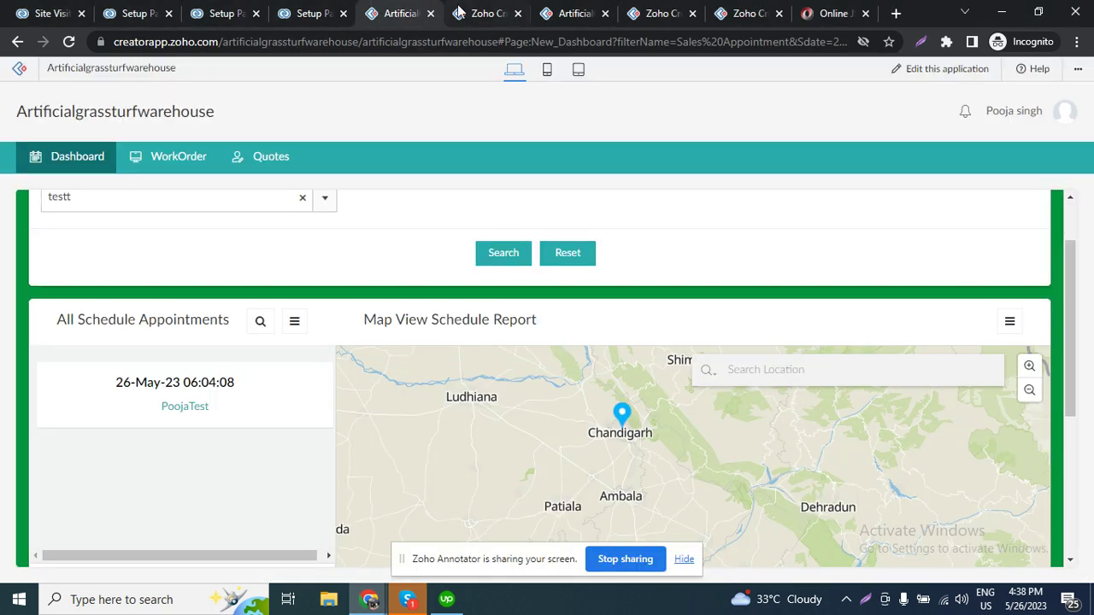
pyautogui.click(314, 383)
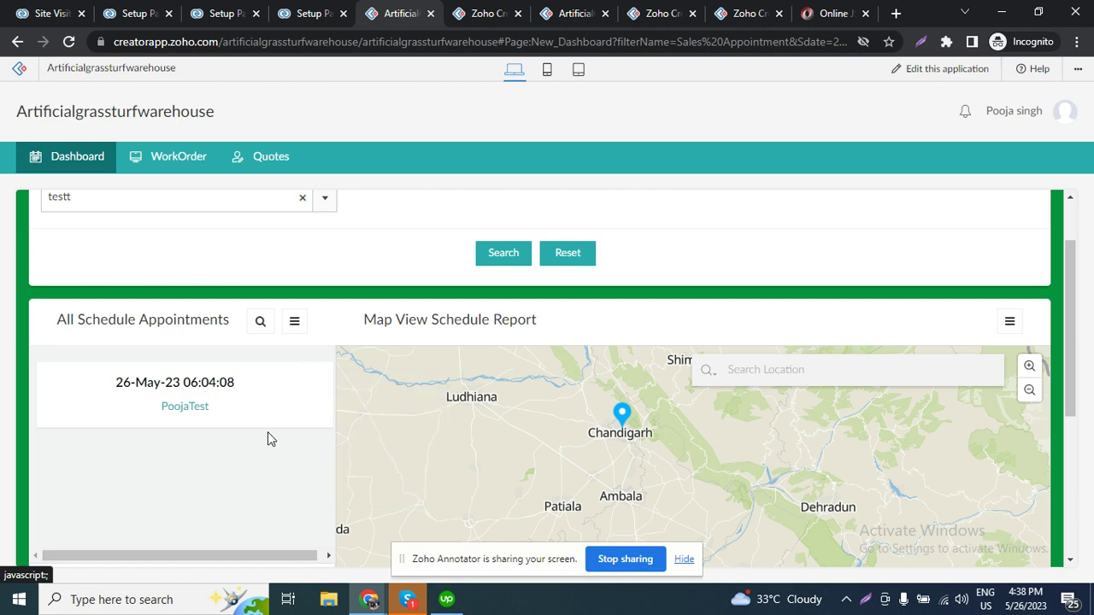
pyautogui.click(314, 380)
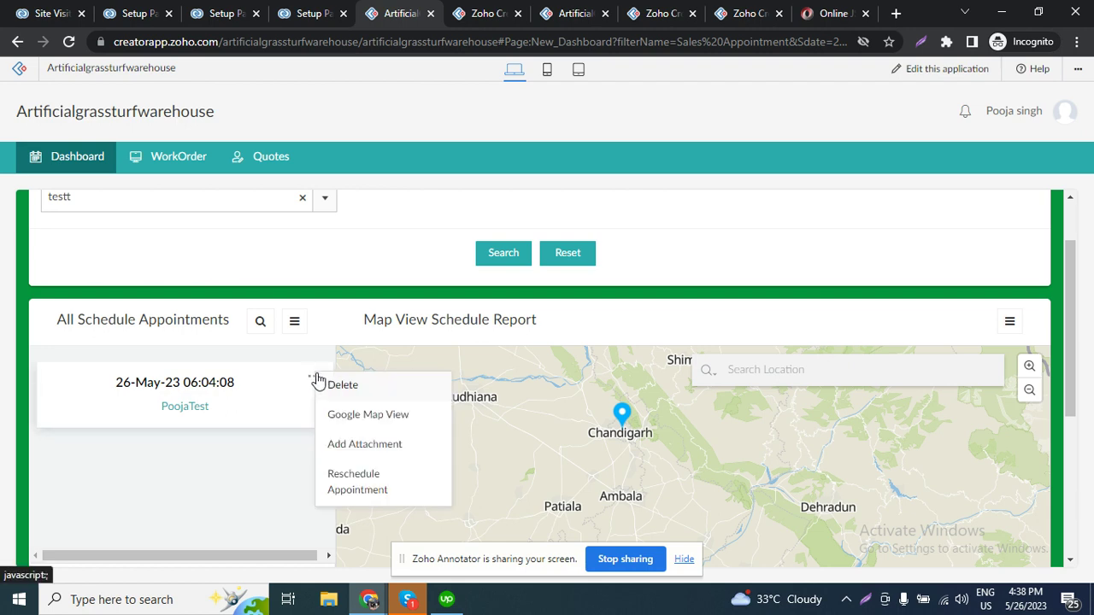
pyautogui.click(344, 418)
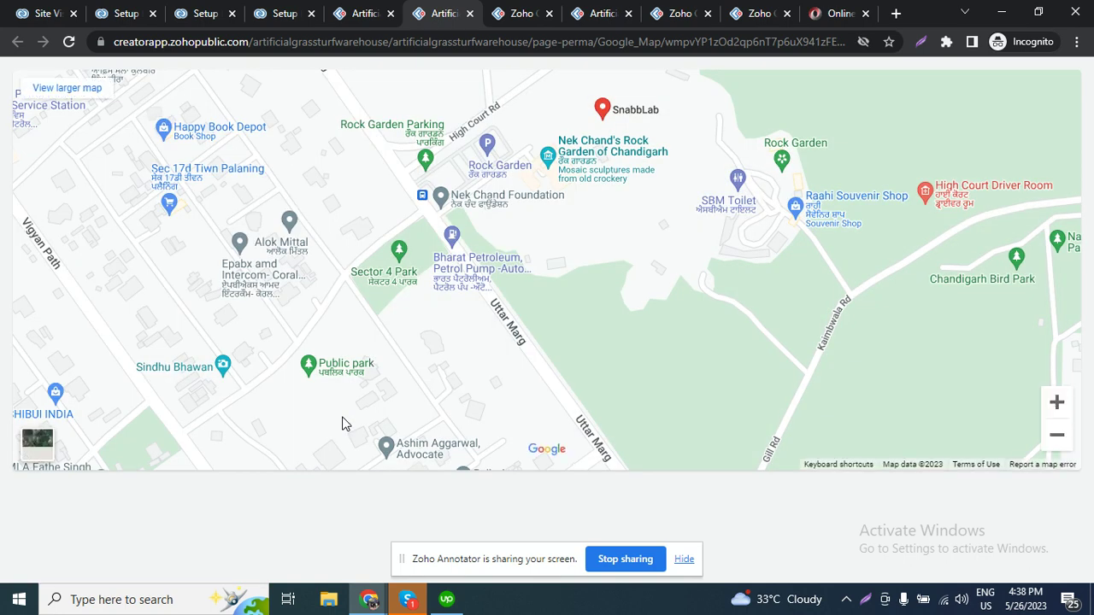
# Step: Examine the area around the red marker on the appointment's embedded map, and close the map page to return to the dashboard
pyautogui.scroll(-1, 611, 123)
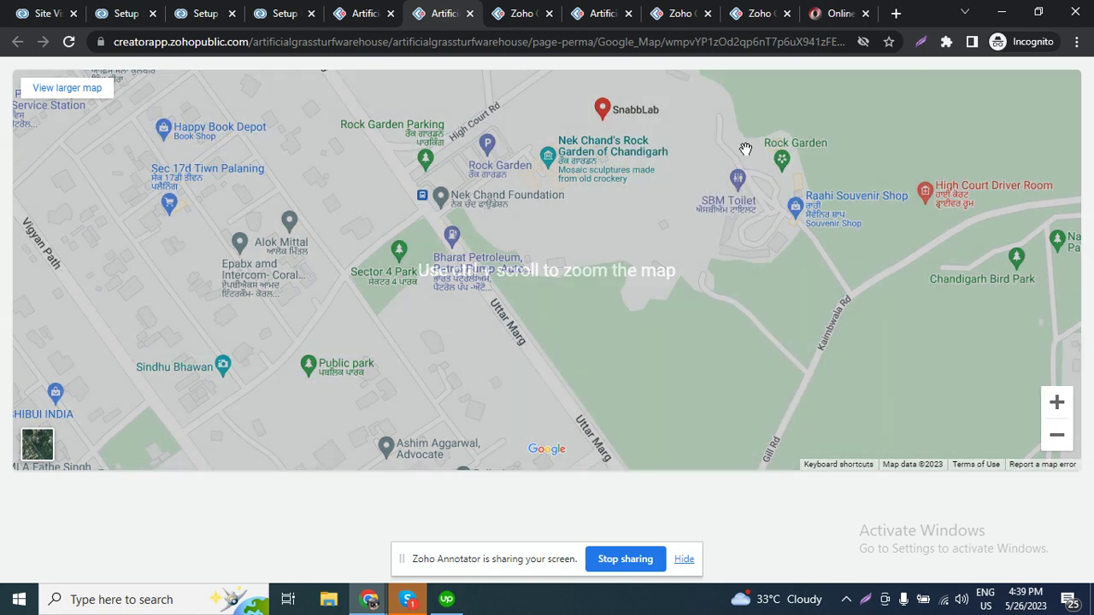
pyautogui.keyDown('ctrl'); pyautogui.scroll(5, 745, 149); pyautogui.keyUp('ctrl')
pyautogui.keyDown('ctrl'); pyautogui.scroll(-4, 677, 423); pyautogui.keyUp('ctrl')
pyautogui.scroll(-1, 373, 271)
pyautogui.keyDown('ctrl'); pyautogui.scroll(-3, 391, 274); pyautogui.keyUp('ctrl')
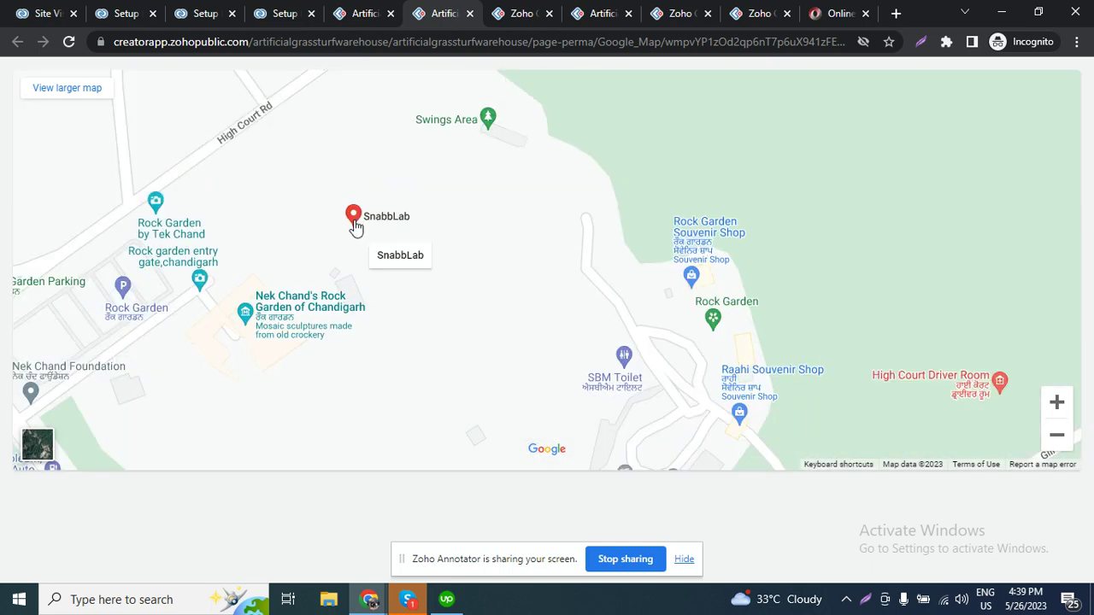
pyautogui.click(397, 12)
pyautogui.click(453, 13)
pyautogui.click(469, 13)
# Step: Examine the dashboard's map view schedule report around Chandigarh, and reset the report filters to list all scheduled appointments
pyautogui.scroll(-3, 198, 390)
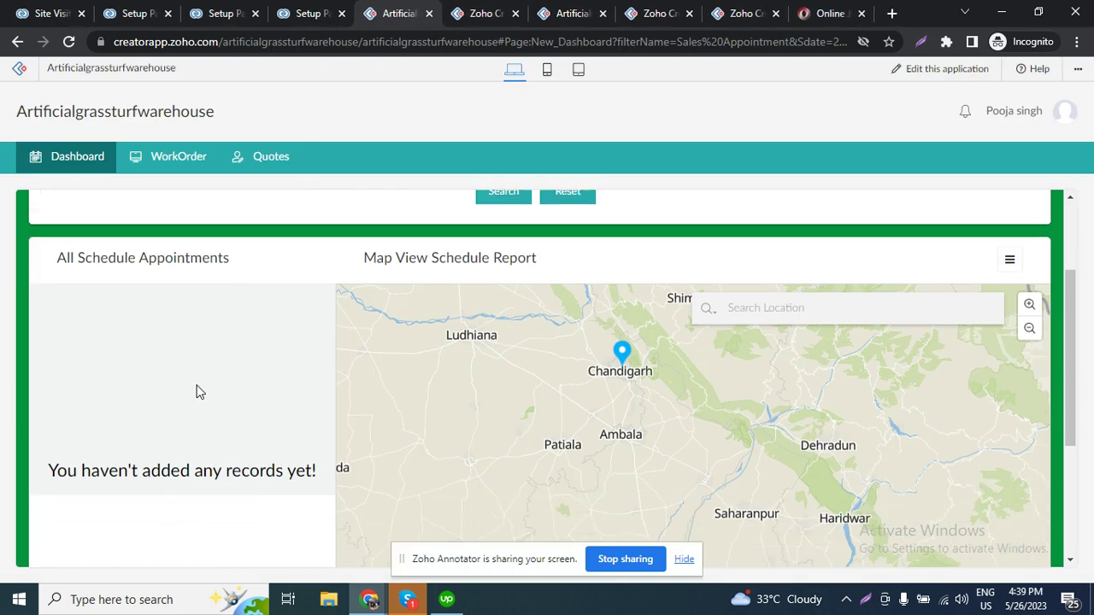
pyautogui.scroll(-2, 672, 359)
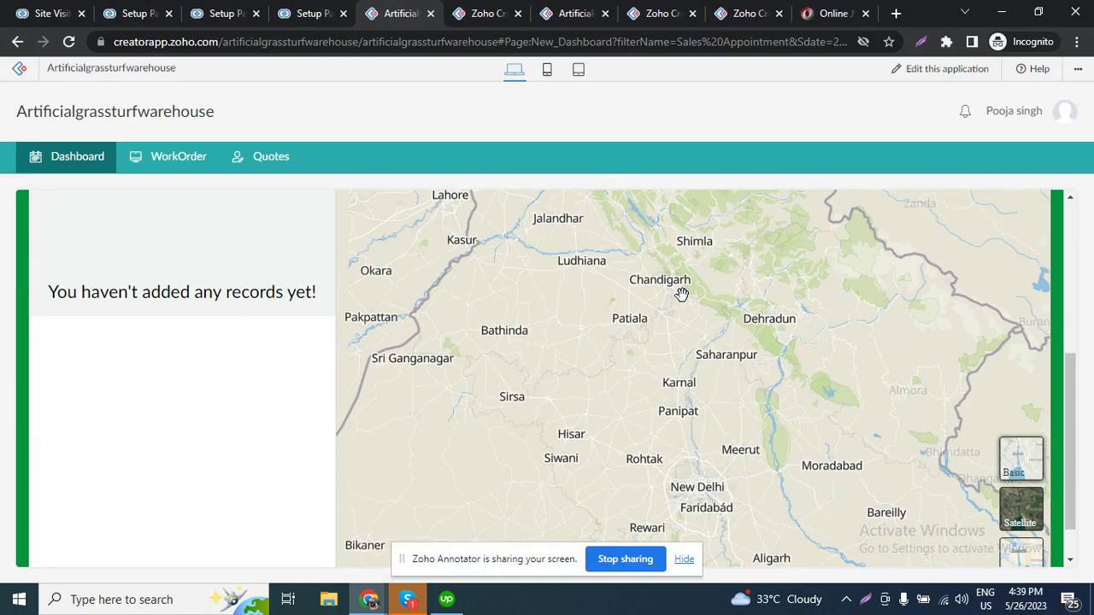
pyautogui.scroll(2, 671, 284)
pyautogui.moveTo(661, 278); pyautogui.dragTo(649, 374)
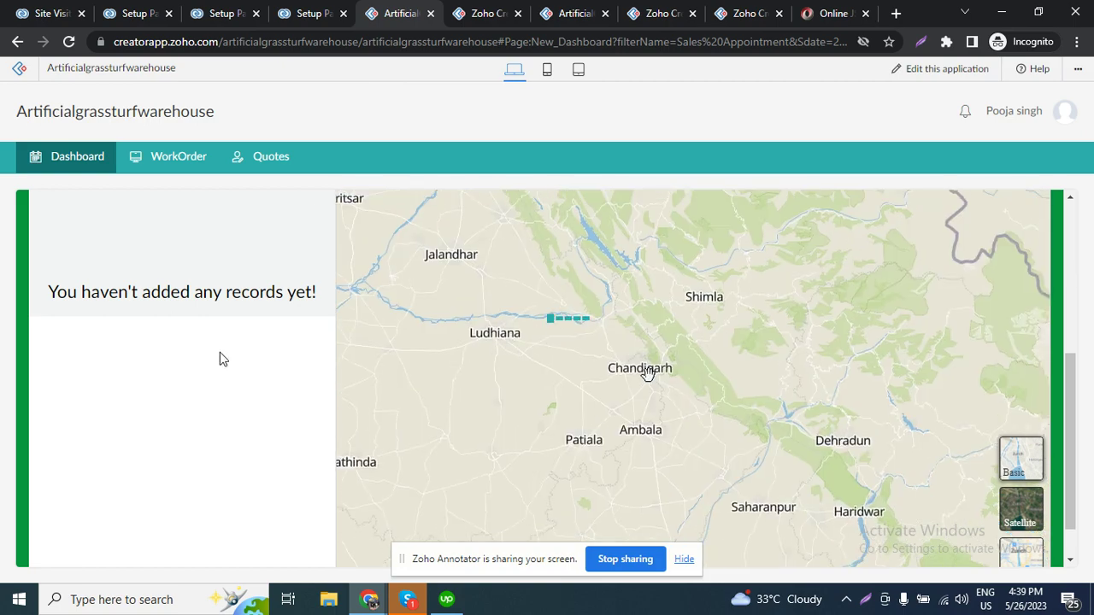
pyautogui.scroll(1, 105, 344)
pyautogui.scroll(3, 106, 345)
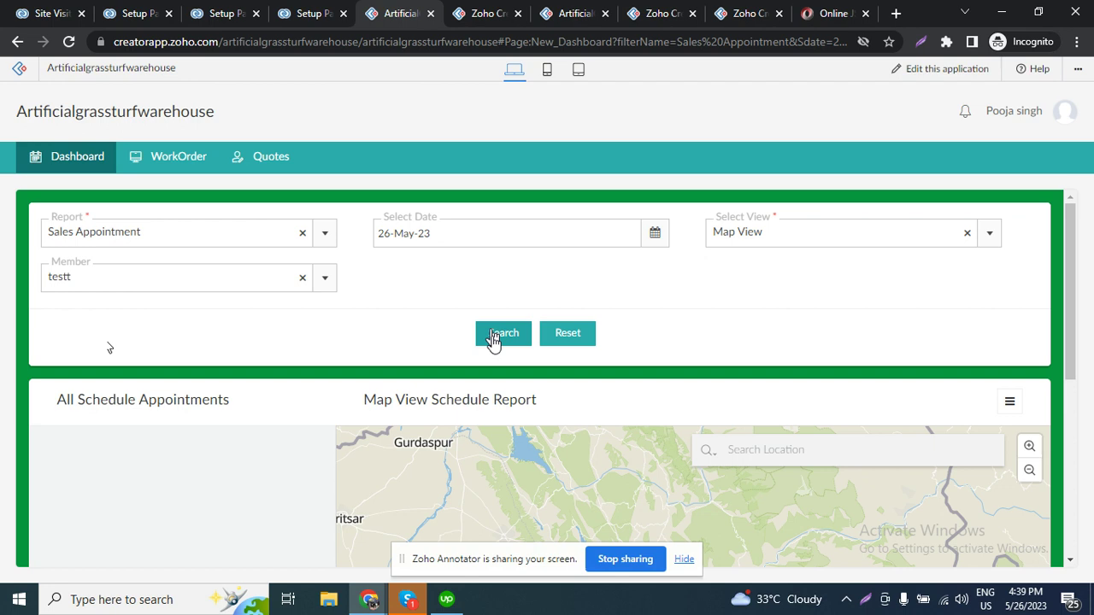
pyautogui.click(561, 334)
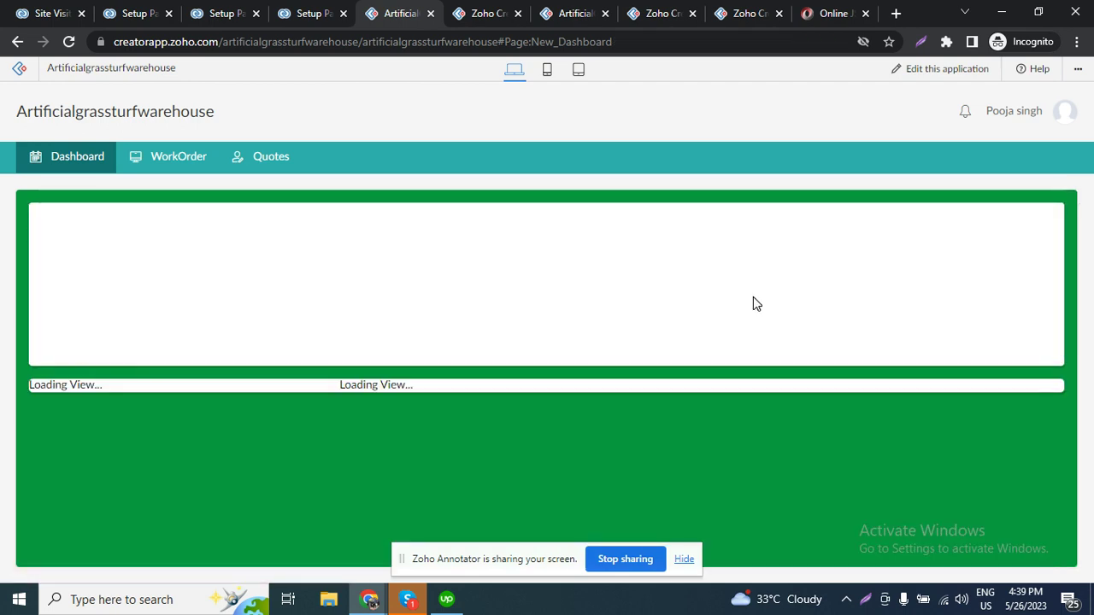
# Step: Find the 10-Jun-23 06:04:00 appointment among all scheduled appointments and open its record for editing
pyautogui.scroll(-2, 730, 318)
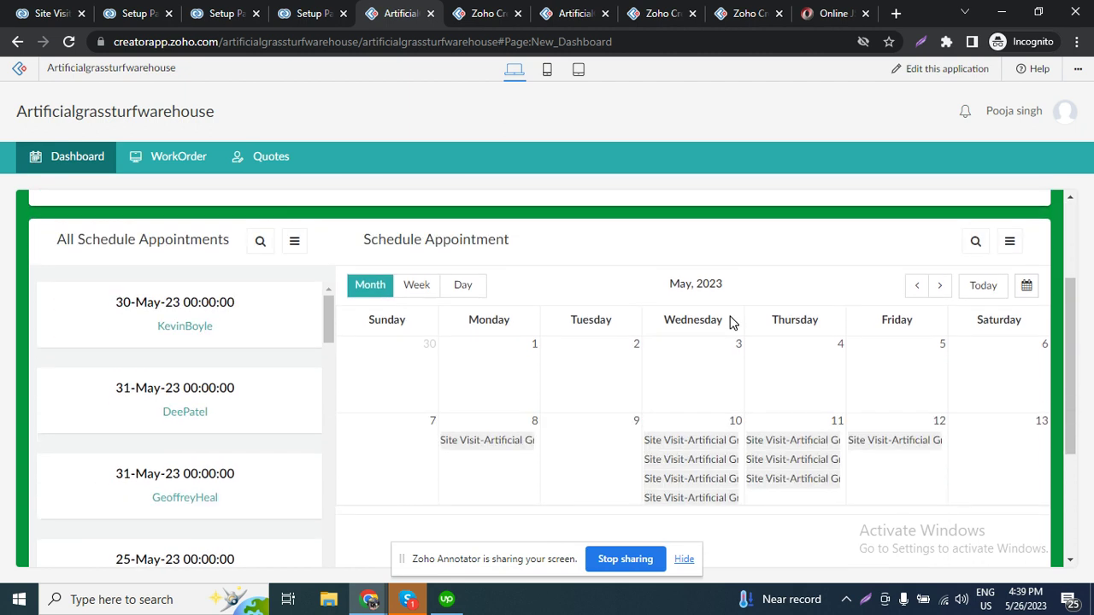
pyautogui.scroll(-5, 256, 431)
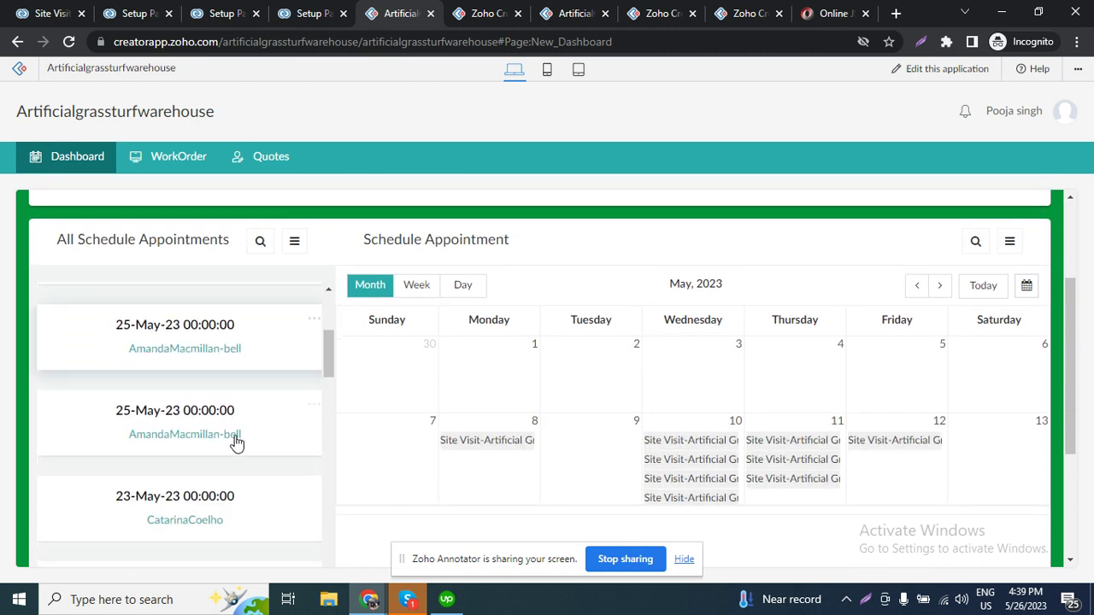
pyautogui.scroll(-1, 235, 445)
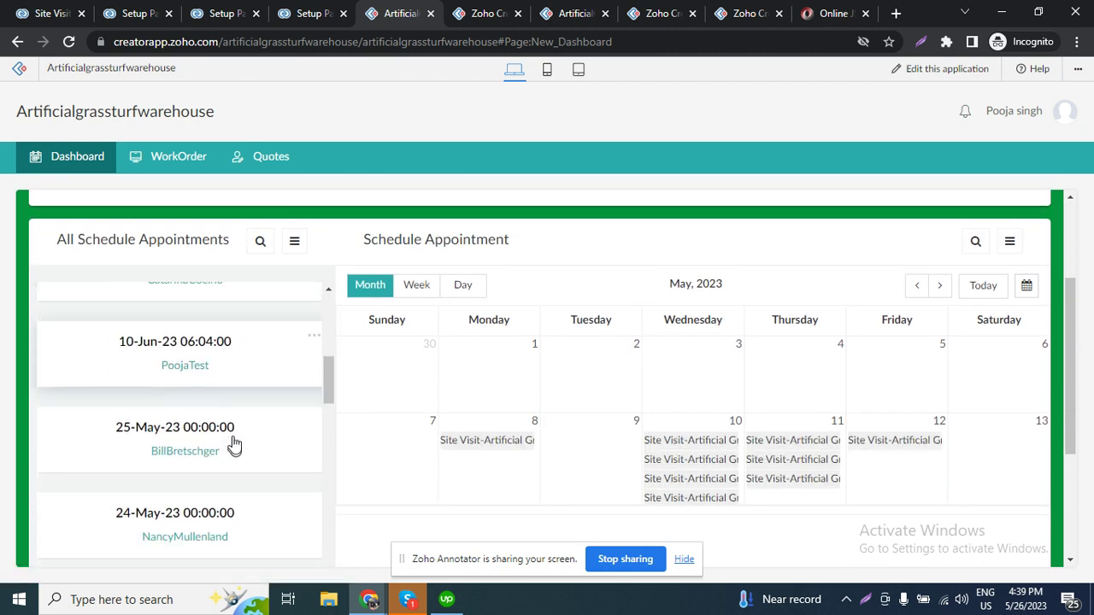
pyautogui.click(313, 339)
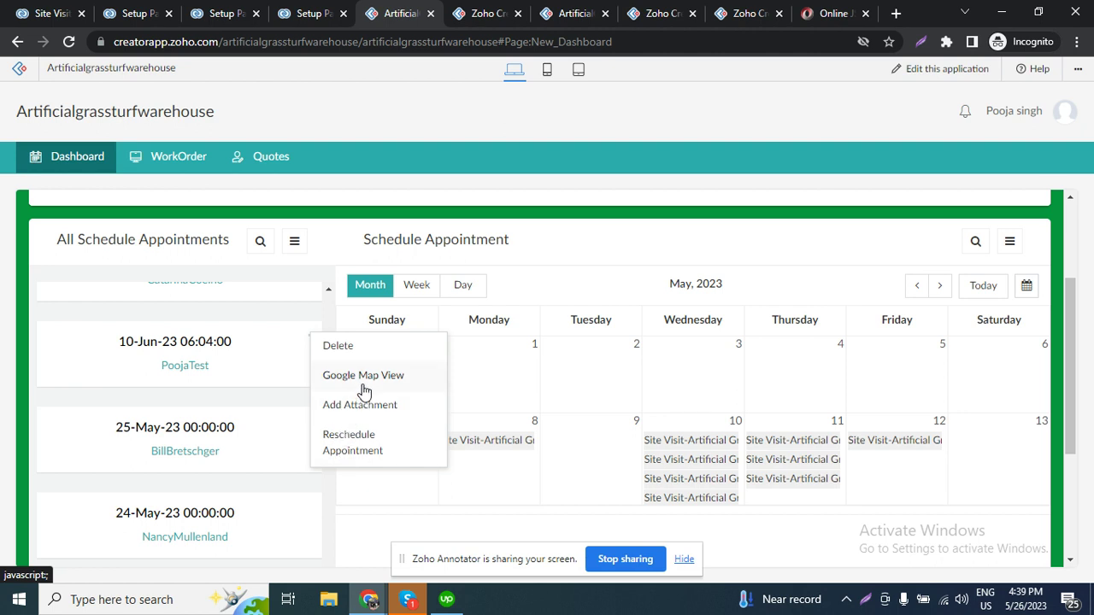
pyautogui.click(203, 361)
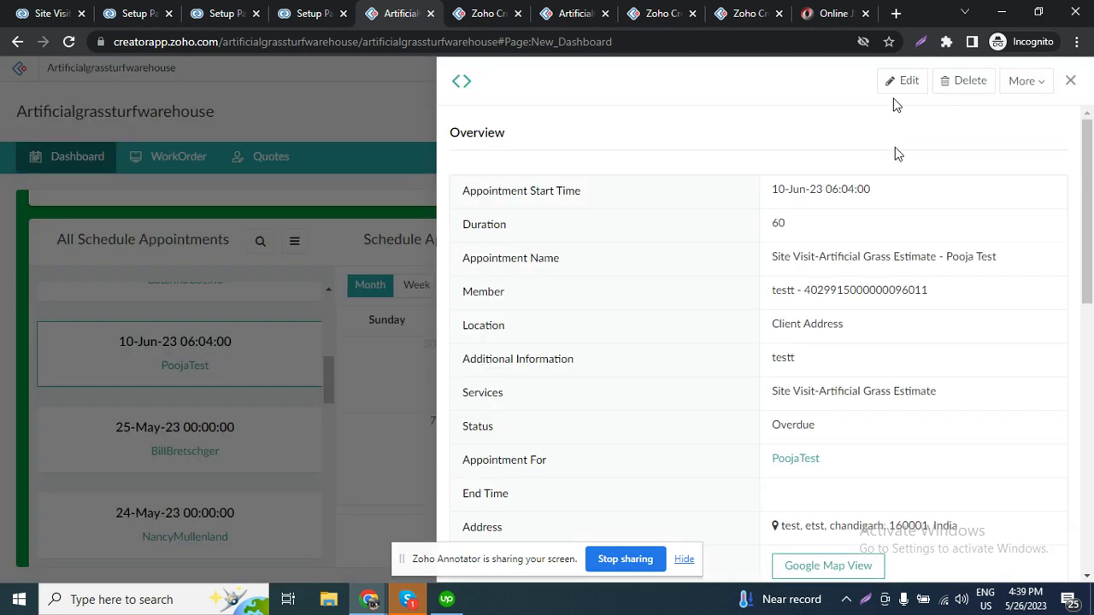
pyautogui.click(897, 86)
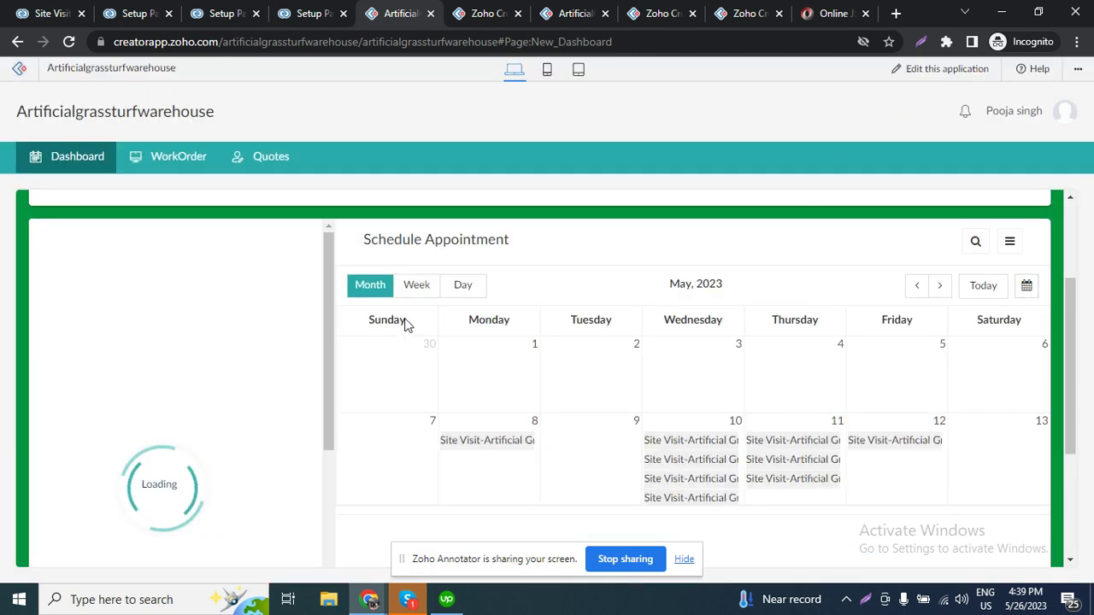
# Step: Set the appointment's Address Line 1 to Annex Infotech and fill in the company's building abbreviation as Address Line 2
pyautogui.scroll(-4, 176, 397)
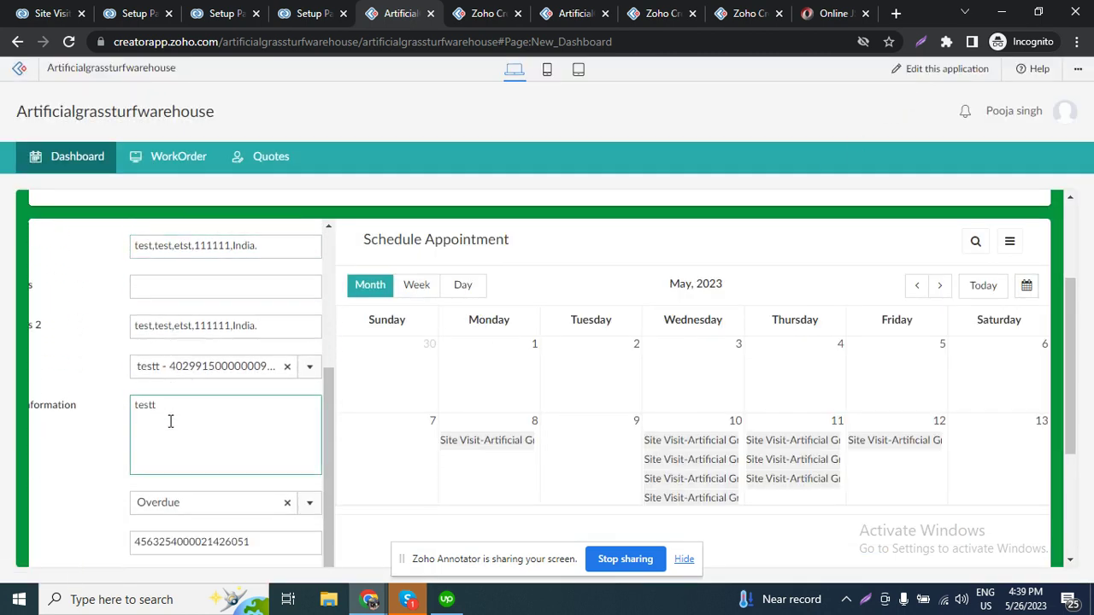
pyautogui.scroll(-4, 176, 398)
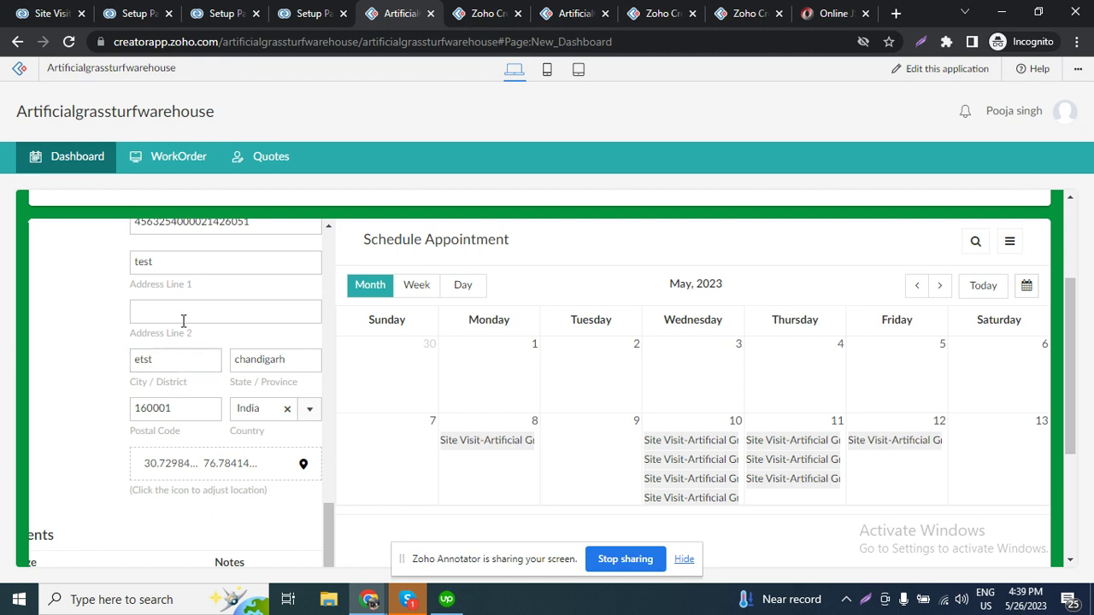
pyautogui.scroll(1, 183, 319)
pyautogui.scroll(-1, 171, 342)
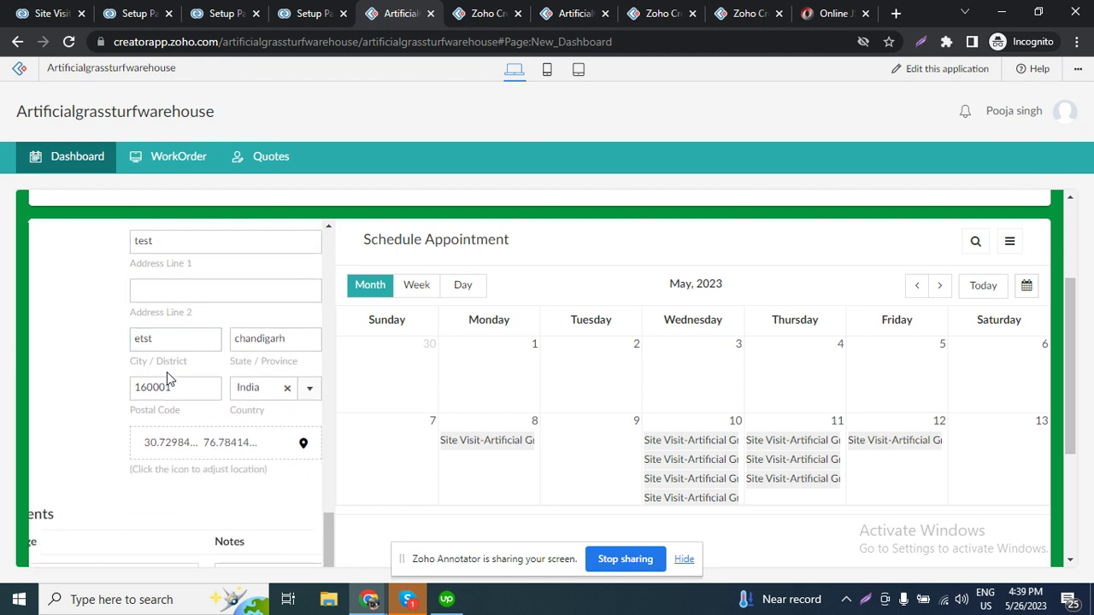
pyautogui.scroll(1, 169, 379)
pyautogui.click(161, 338)
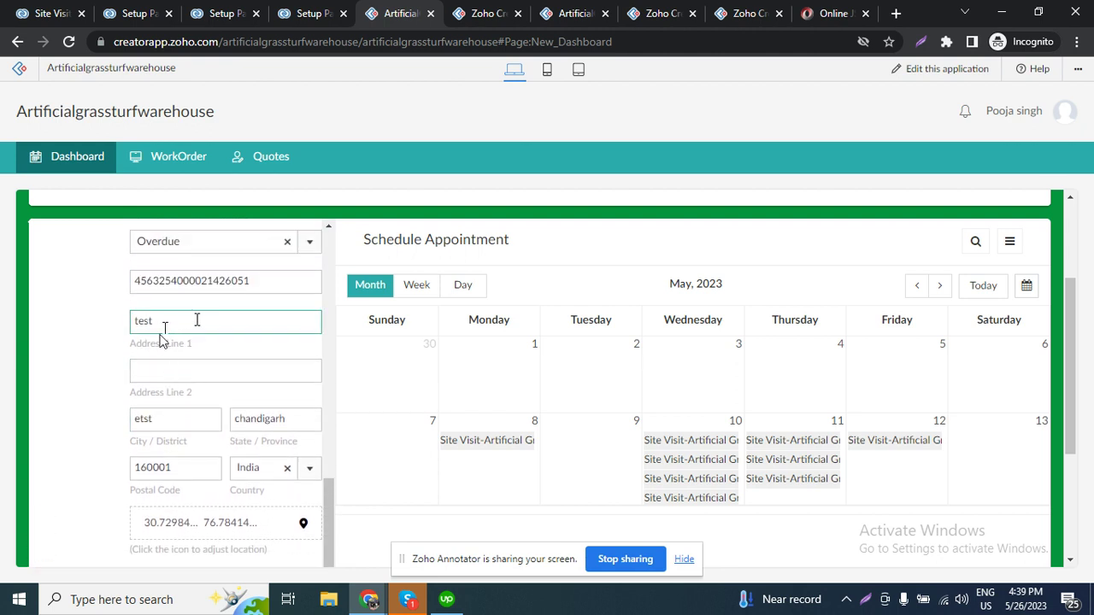
pyautogui.doubleClick(197, 320)
pyautogui.write('A')
pyautogui.write('te')
pyautogui.doubleClick(168, 416)
pyautogui.click(170, 368)
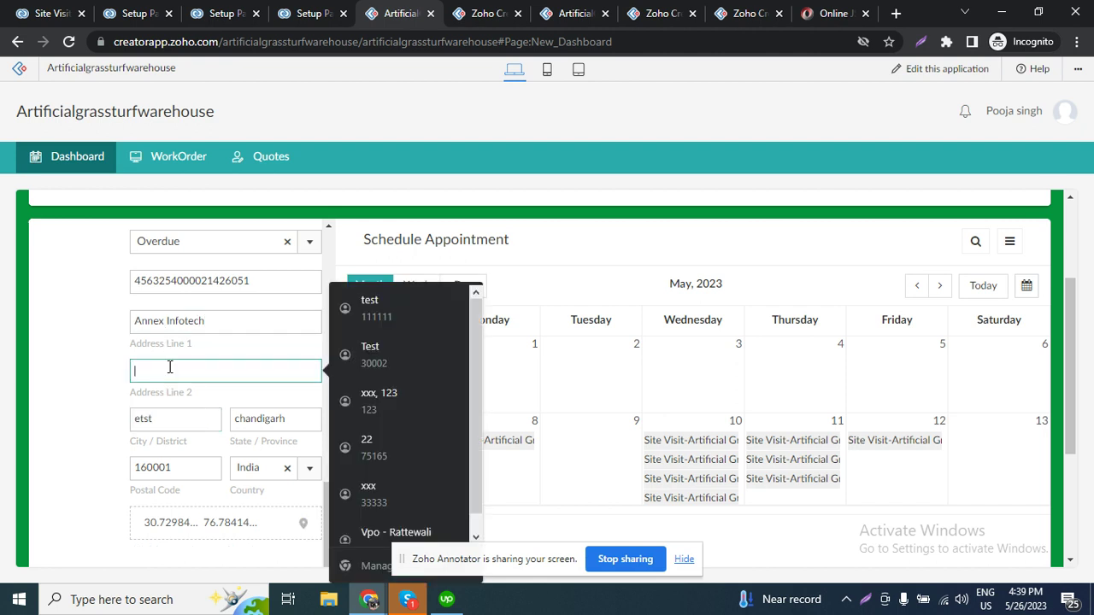
pyautogui.write('ccq')
# Step: Replace the appointment's city, state and postal code with those of the company's address
pyautogui.doubleClick(168, 427)
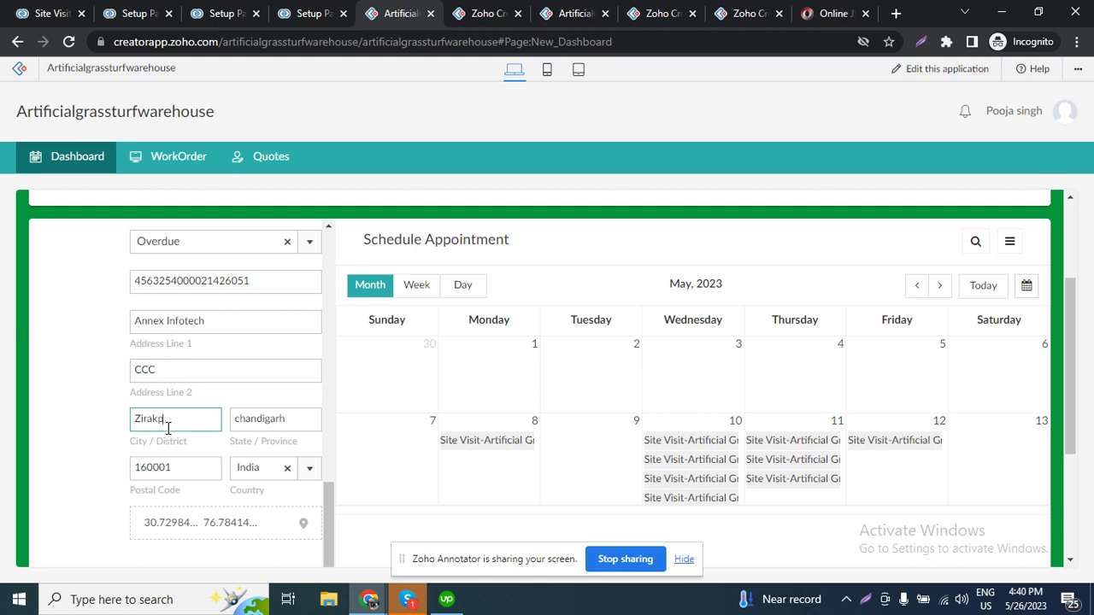
pyautogui.doubleClick(252, 421)
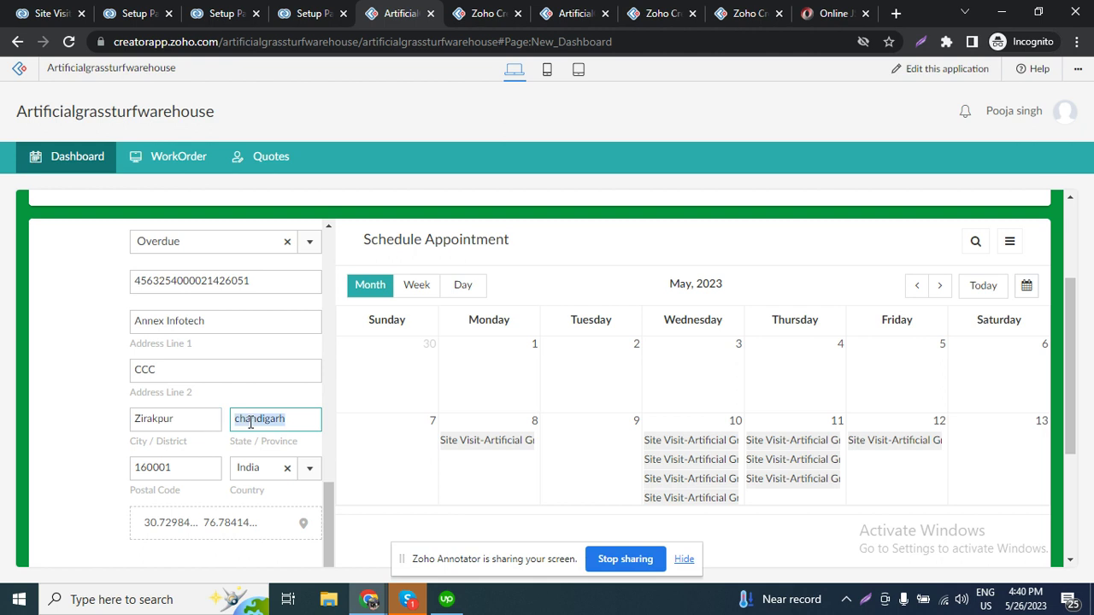
pyautogui.write('Un')
pyautogui.write('nja')
pyautogui.write('b')
pyautogui.press('Tab')
pyautogui.write('140')
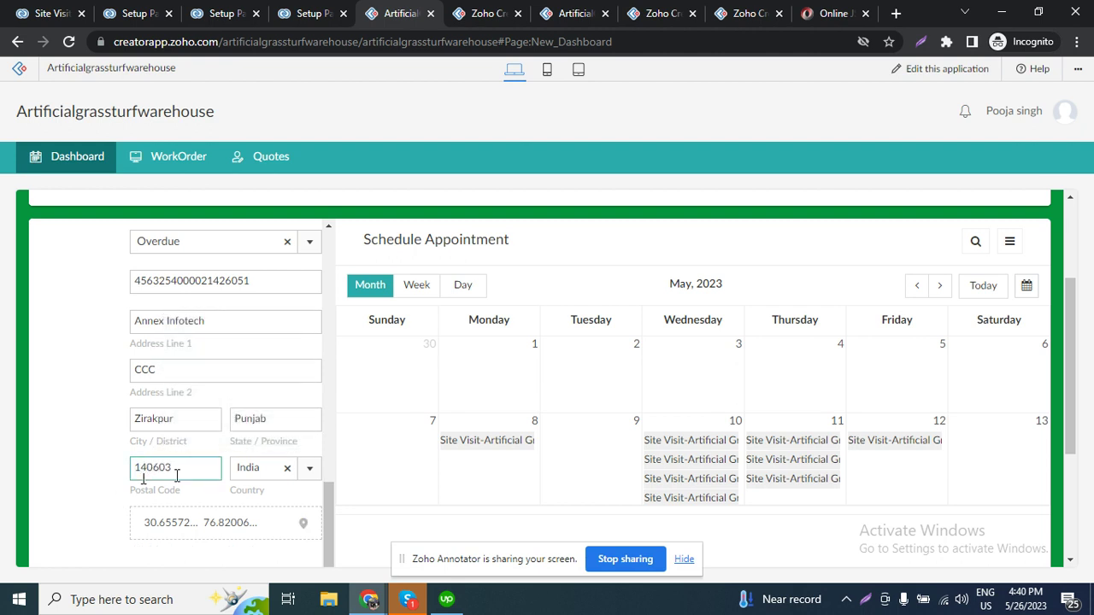
# Step: Save the appointment's updated address and close the error dialog
pyautogui.scroll(-2, 161, 447)
pyautogui.click(120, 492)
pyautogui.scroll(-3, 214, 491)
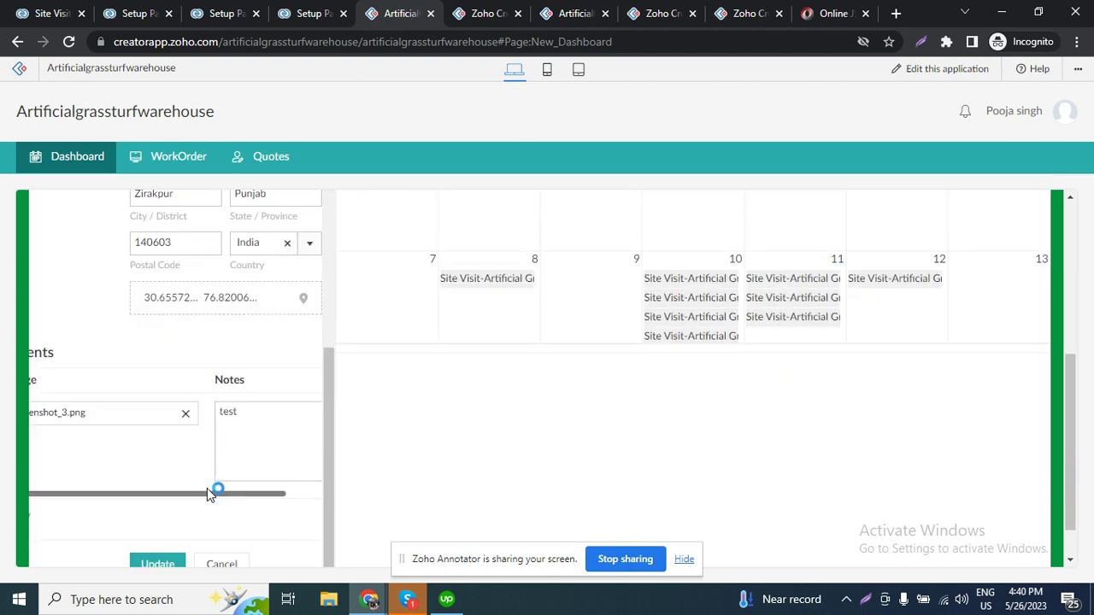
pyautogui.click(157, 516)
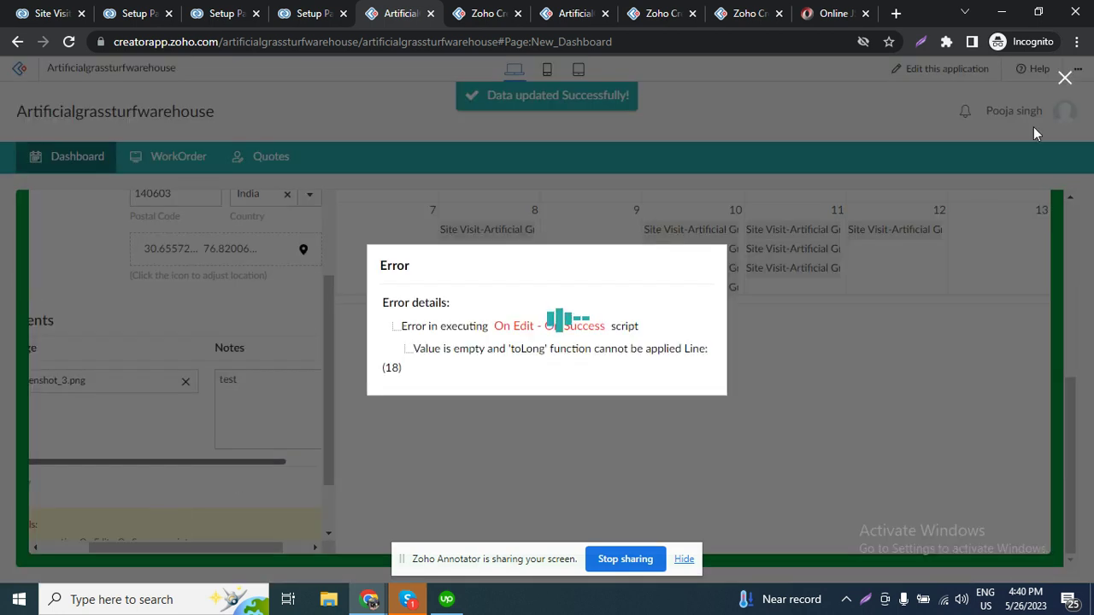
pyautogui.click(1065, 80)
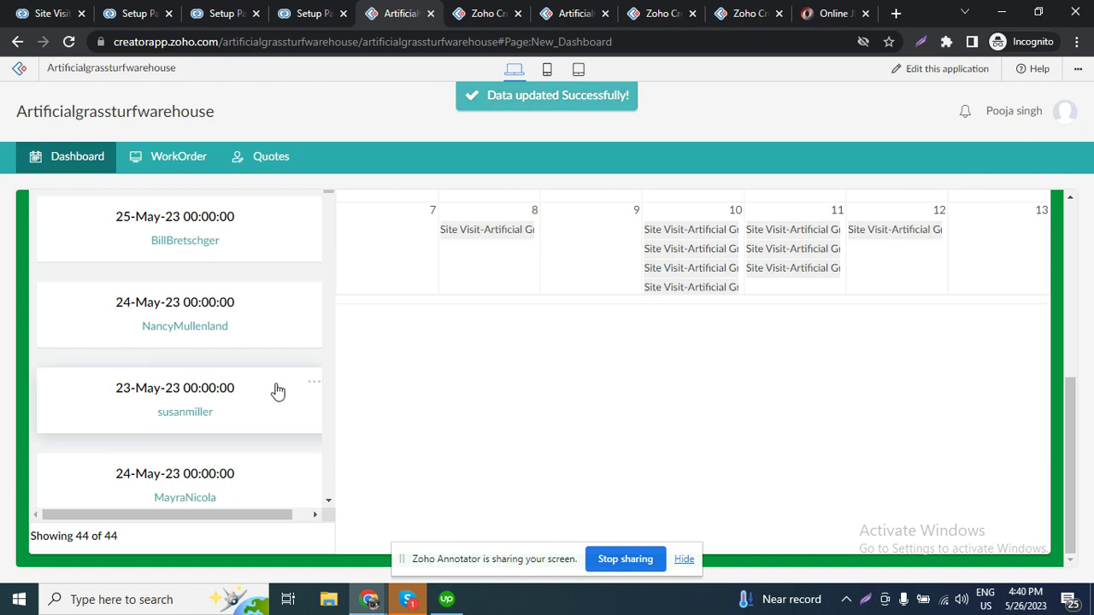
# Step: Reopen the 10-Jun-23 06:04:00 appointment and launch the Google Map View for its address
pyautogui.scroll(2, 276, 391)
pyautogui.scroll(-2, 276, 391)
pyautogui.scroll(2, 276, 390)
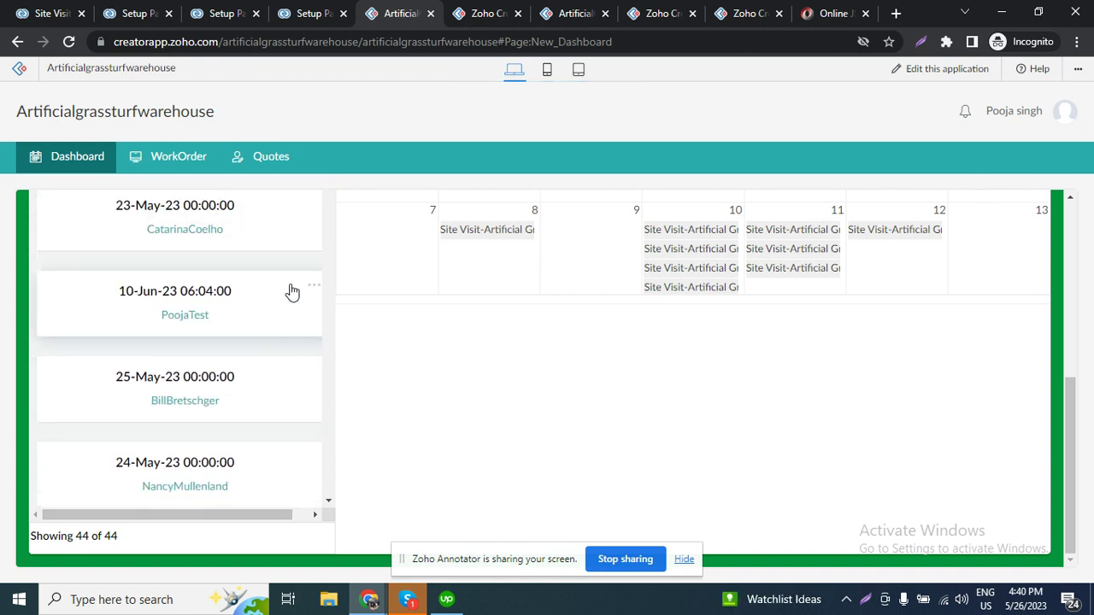
pyautogui.click(262, 314)
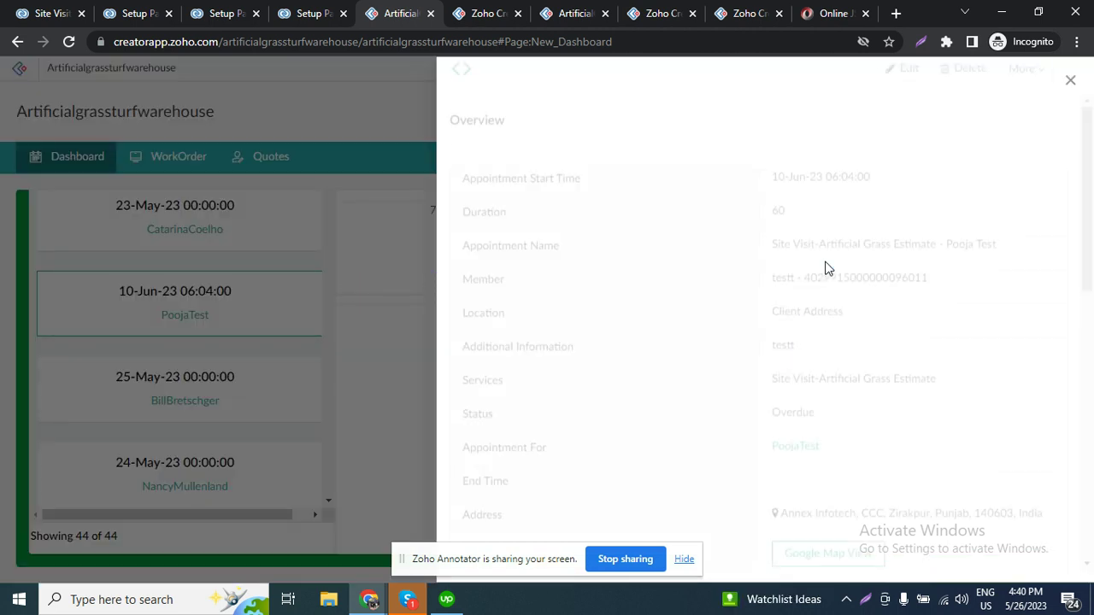
pyautogui.scroll(-3, 852, 325)
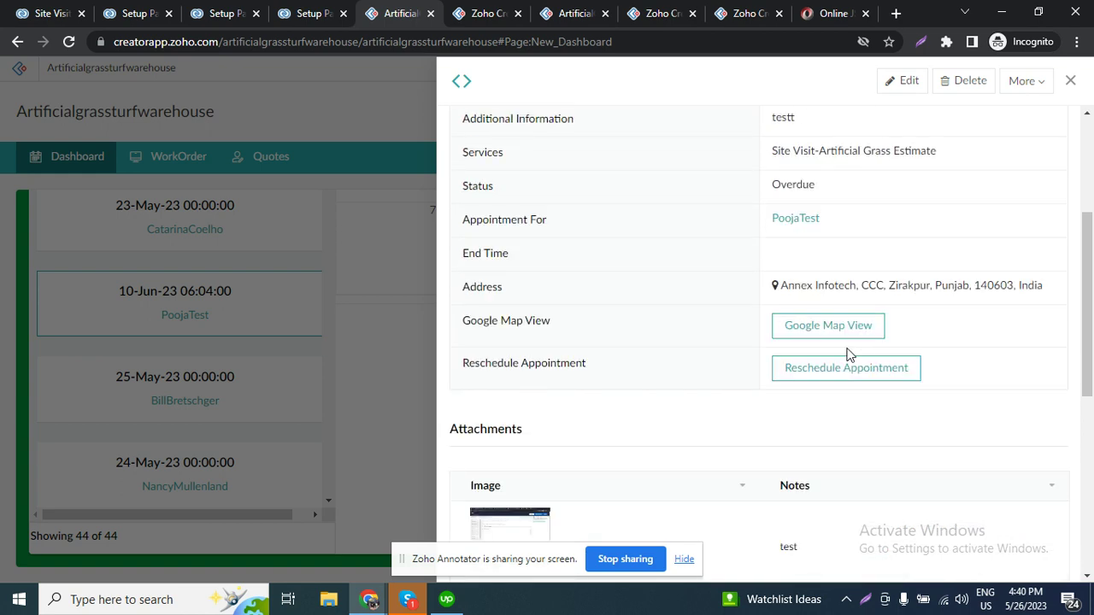
pyautogui.scroll(1, 840, 344)
pyautogui.click(834, 408)
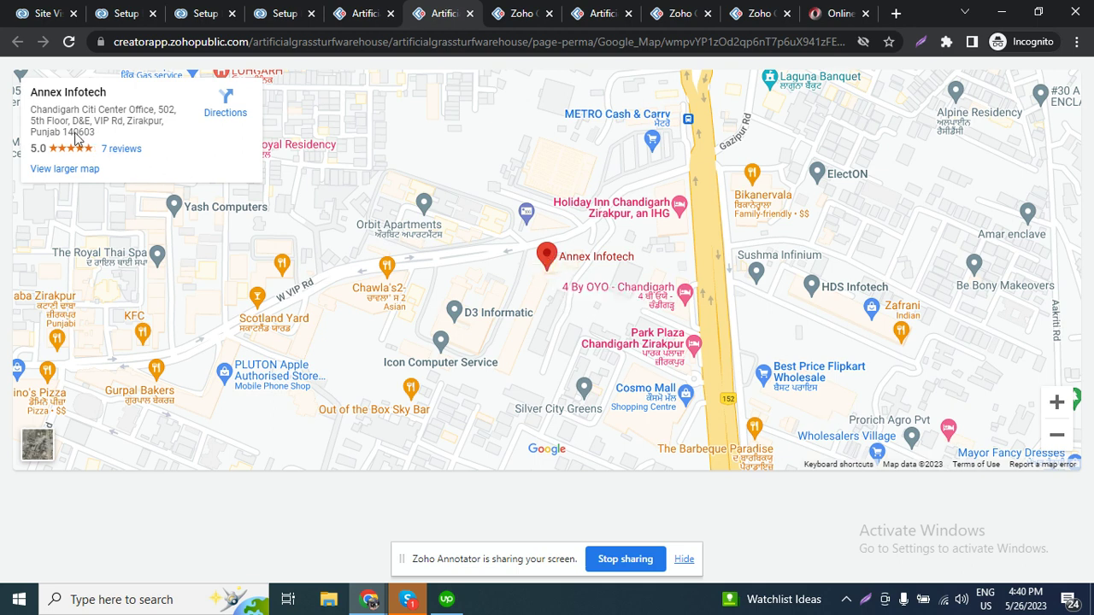
# Step: Try to get directions to Annex Infotech from the embedded map's place card, and close the directions page
pyautogui.moveTo(30, 115); pyautogui.dragTo(181, 163)
pyautogui.click(182, 163)
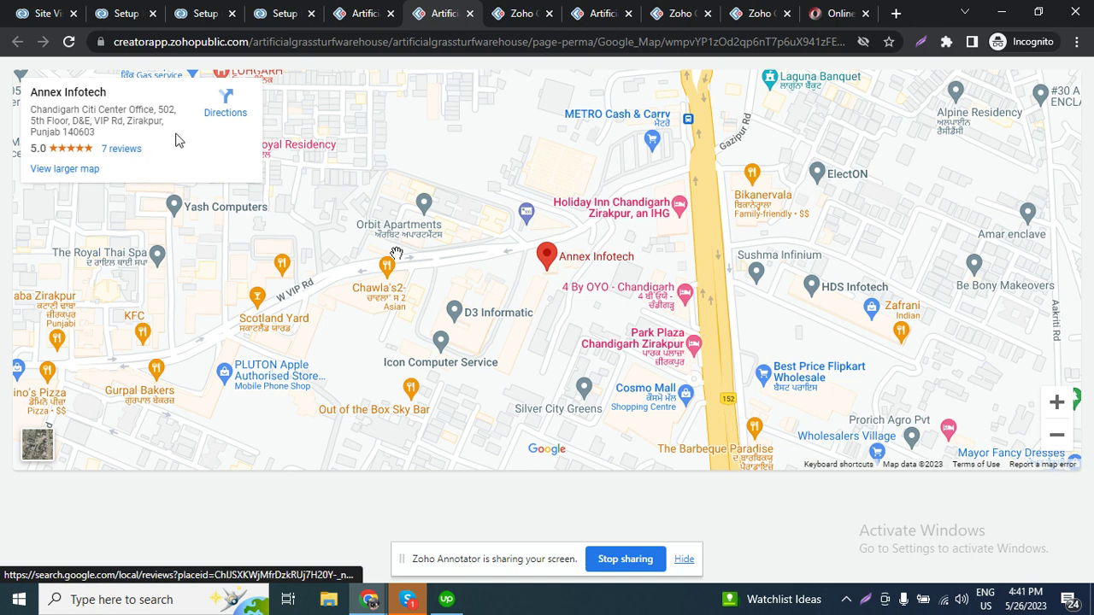
pyautogui.click(220, 118)
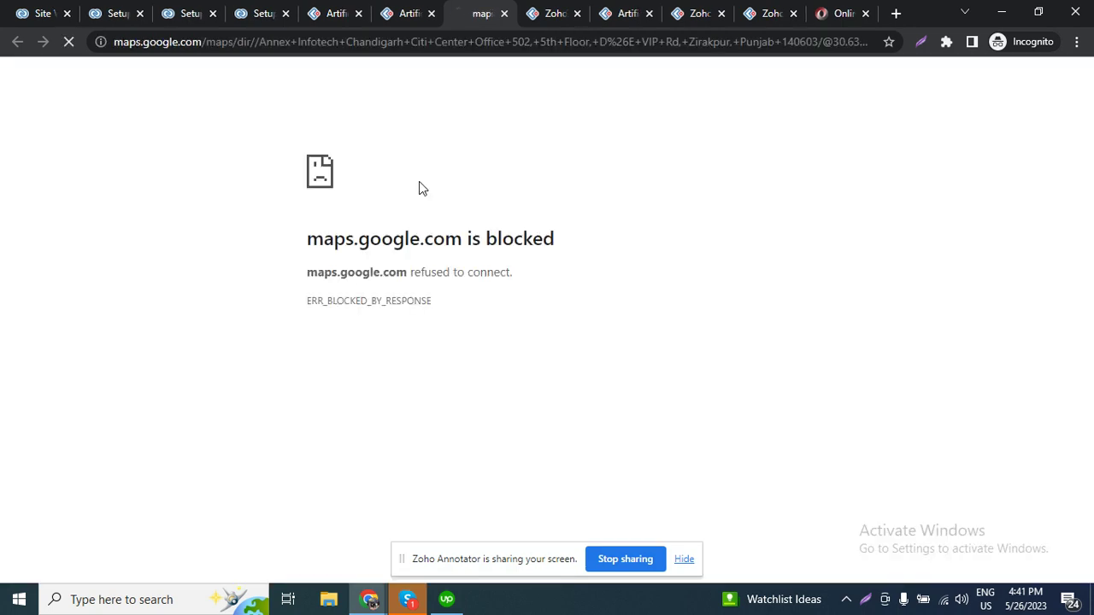
pyautogui.click(504, 13)
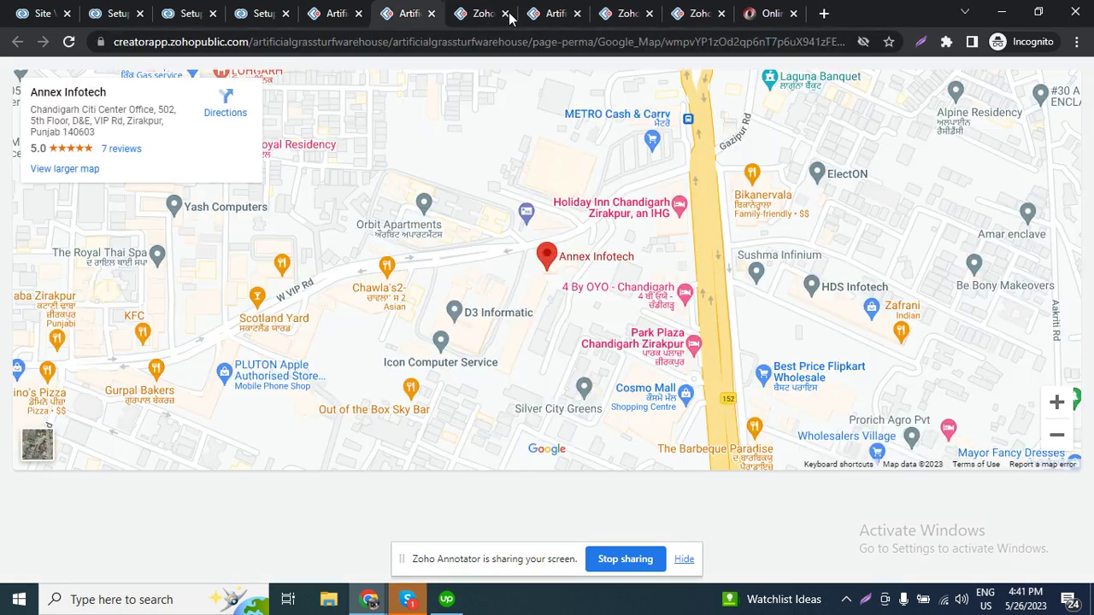
# Step: Examine the surroundings of the Annex Infotech marker at different zoom levels, and close the map page to return to the dashboard
pyautogui.scroll(-1, 473, 306)
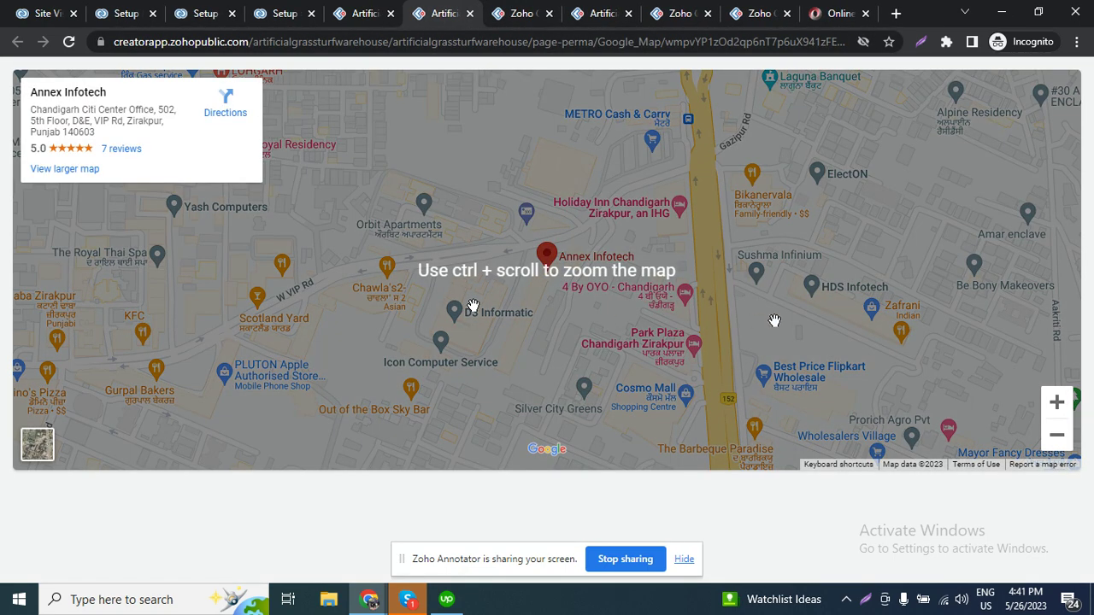
pyautogui.scroll(-2, 688, 306)
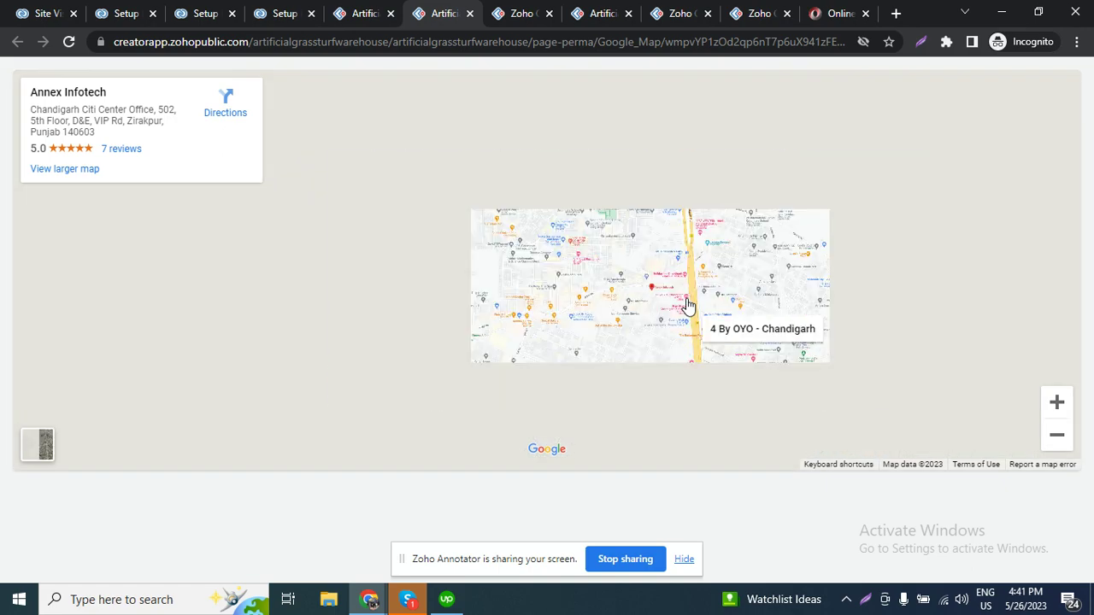
pyautogui.scroll(5, 688, 306)
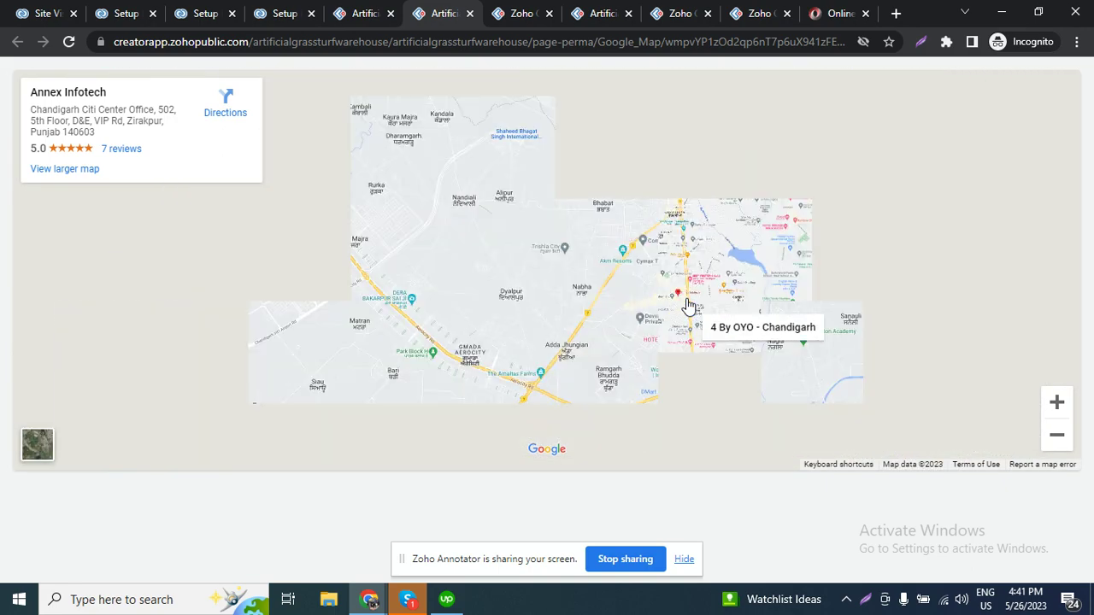
pyautogui.scroll(3, 688, 306)
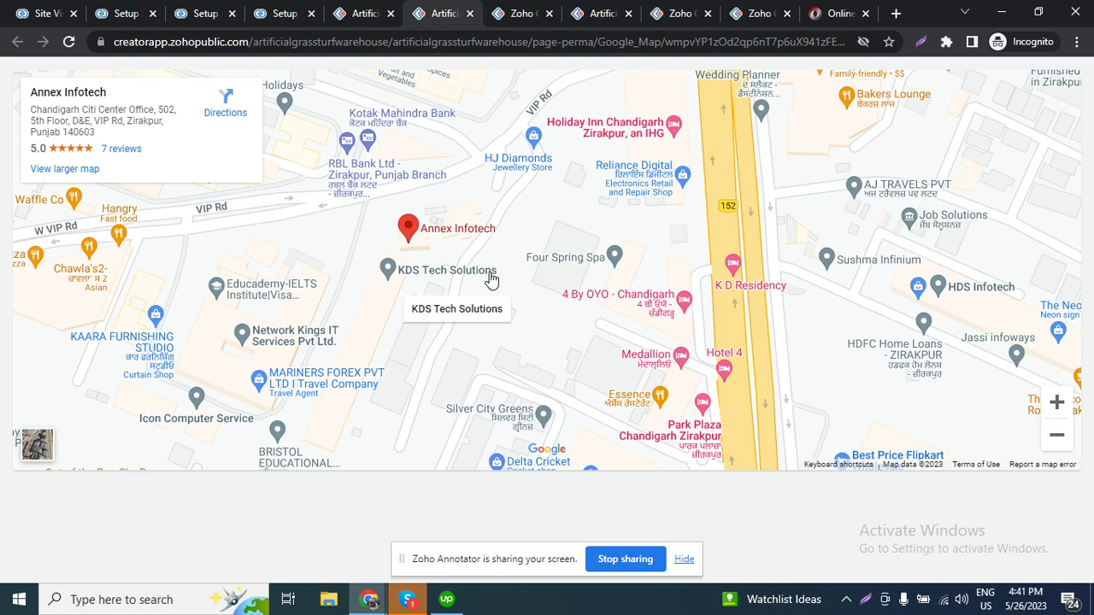
pyautogui.scroll(3, 488, 276)
pyautogui.scroll(-3, 416, 272)
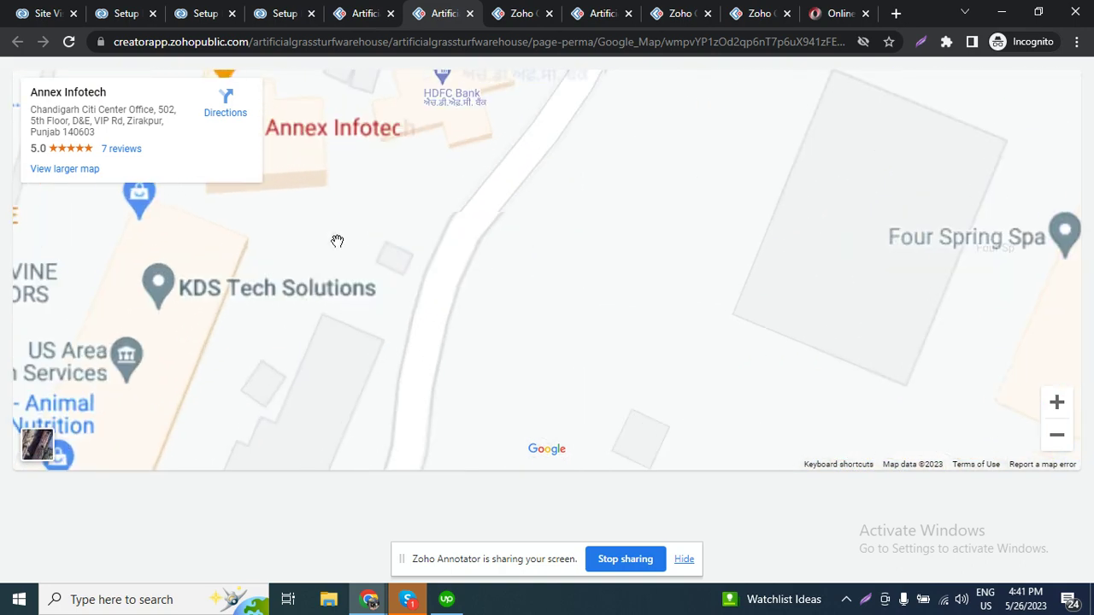
pyautogui.scroll(-1, 637, 321)
pyautogui.scroll(3, 829, 285)
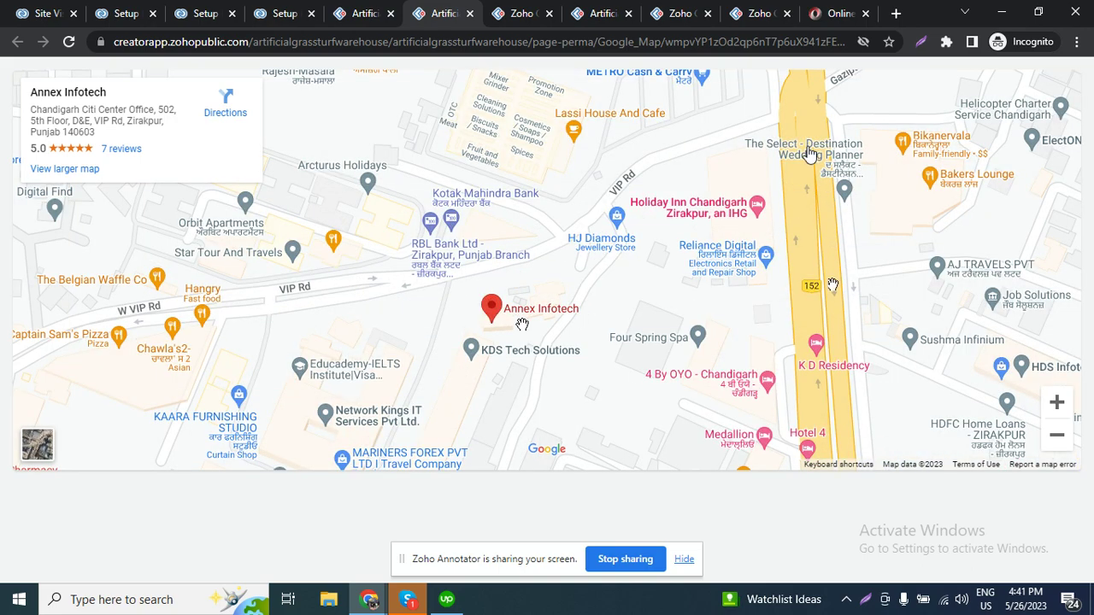
pyautogui.scroll(-1, 610, 262)
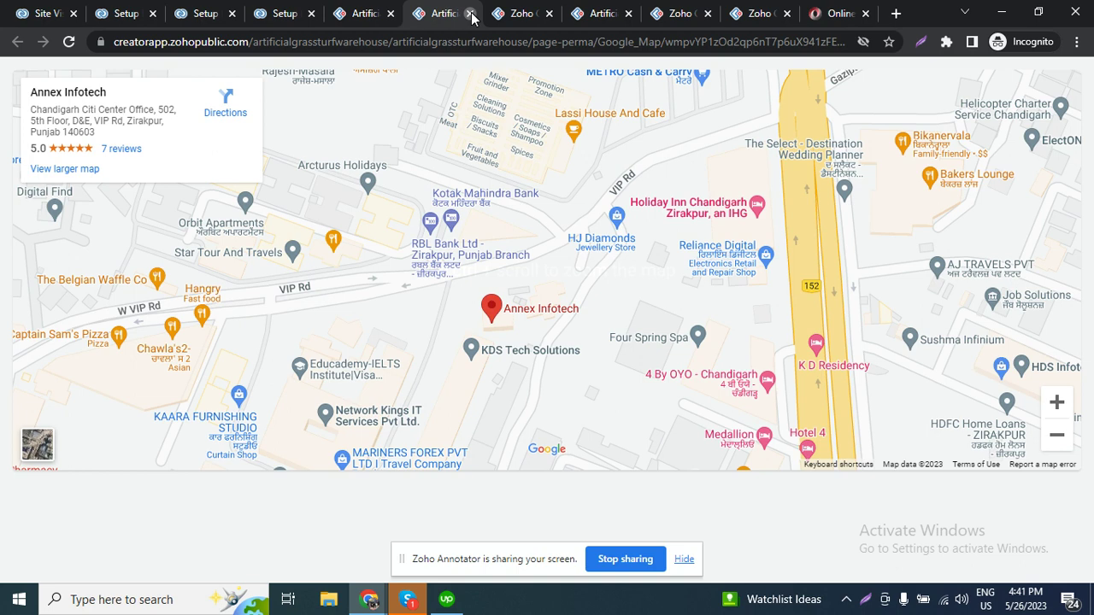
pyautogui.click(471, 14)
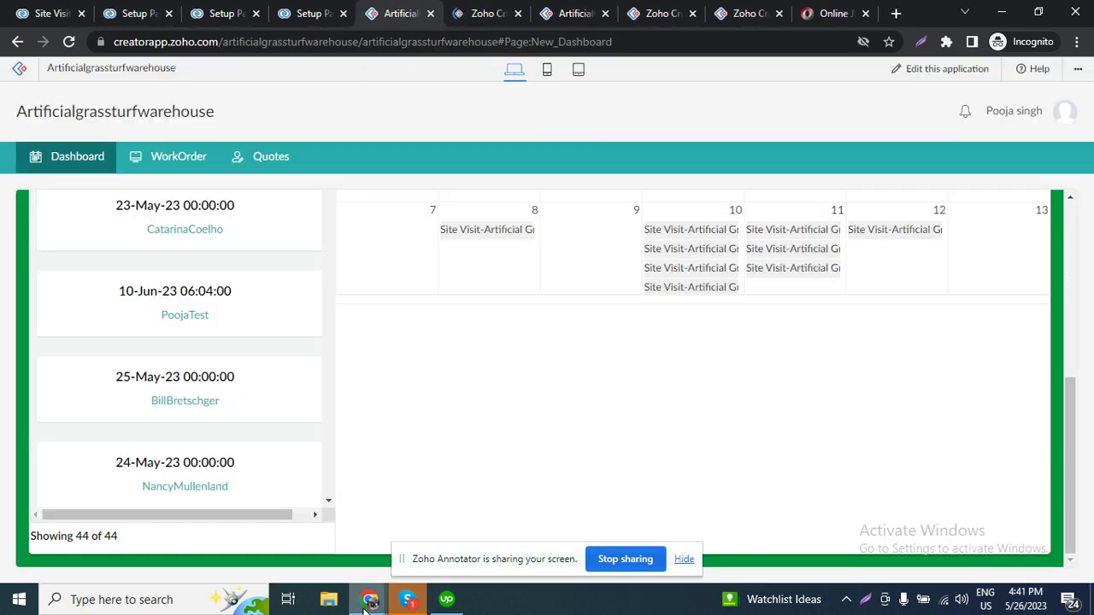